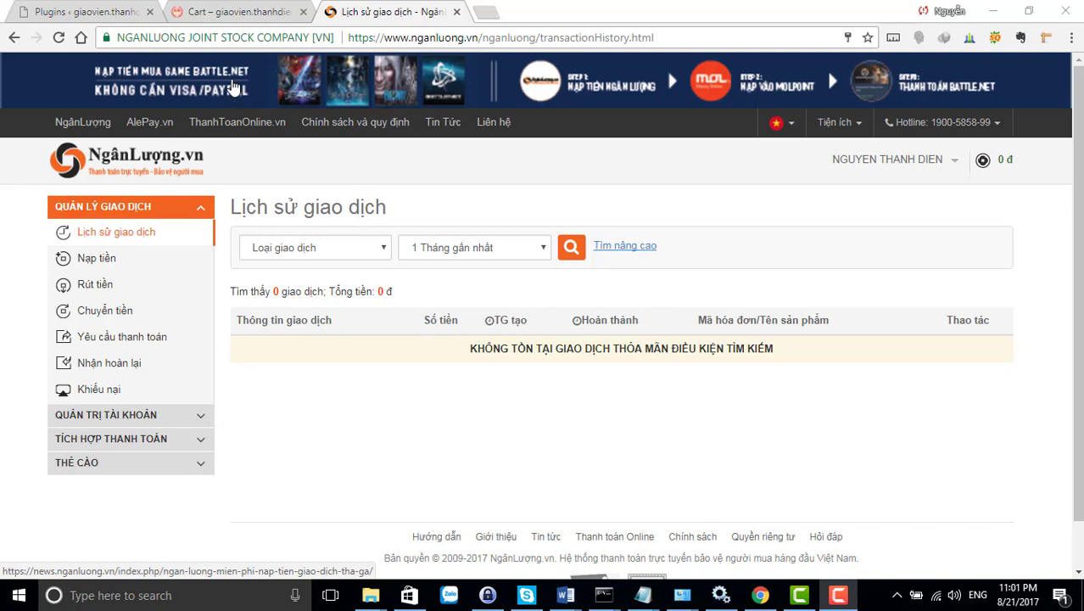
# Switch to the WordPress tab and go to Plugins > Add New
pyautogui.click(91, 14)
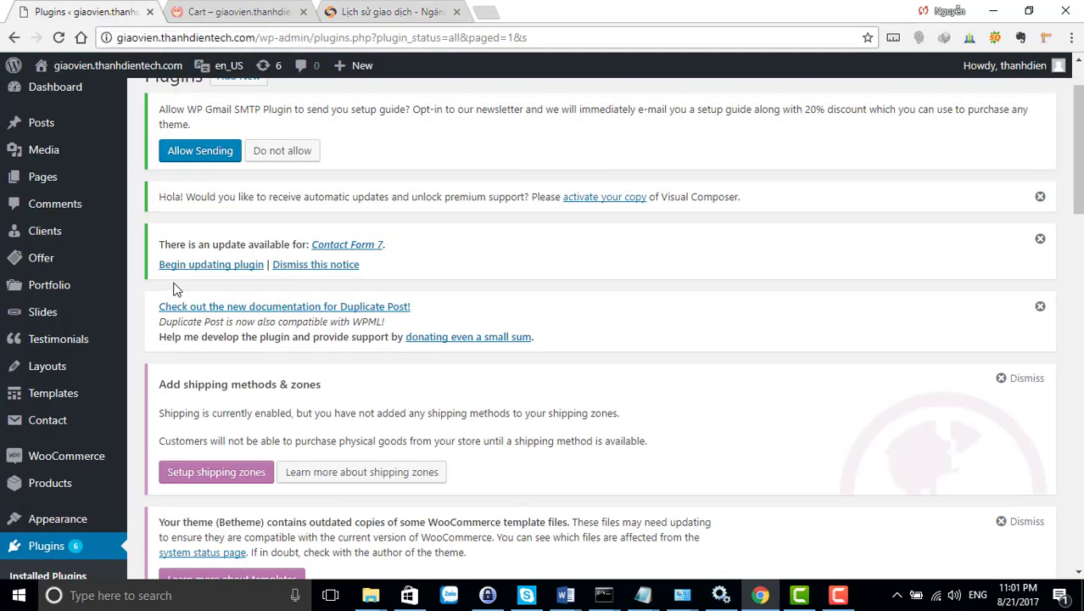
pyautogui.scroll(-3, 152, 314)
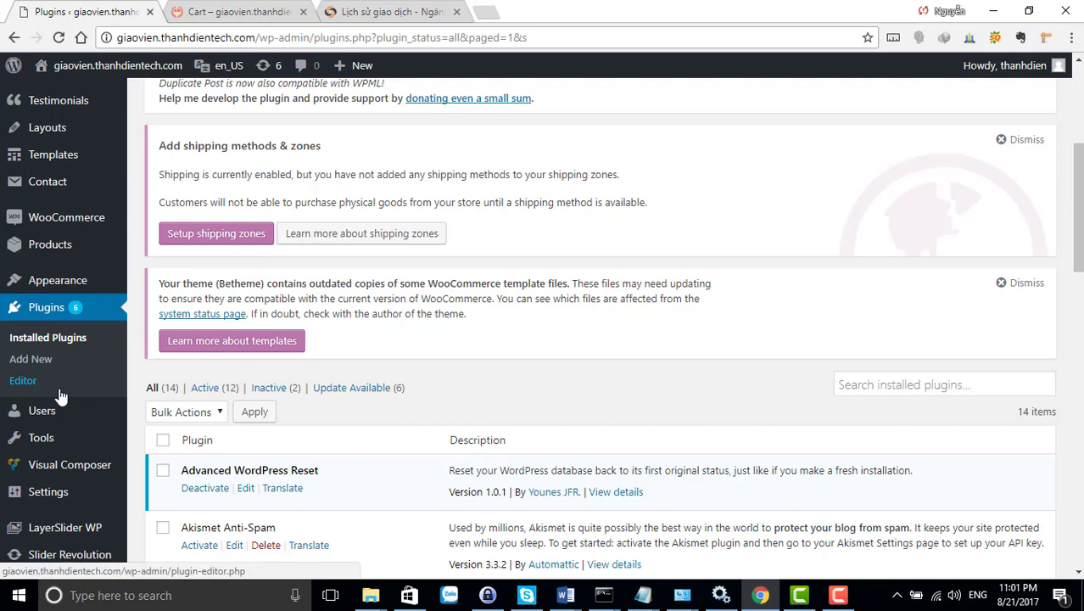
pyautogui.scroll(-2, 60, 395)
pyautogui.moveTo(58, 403)
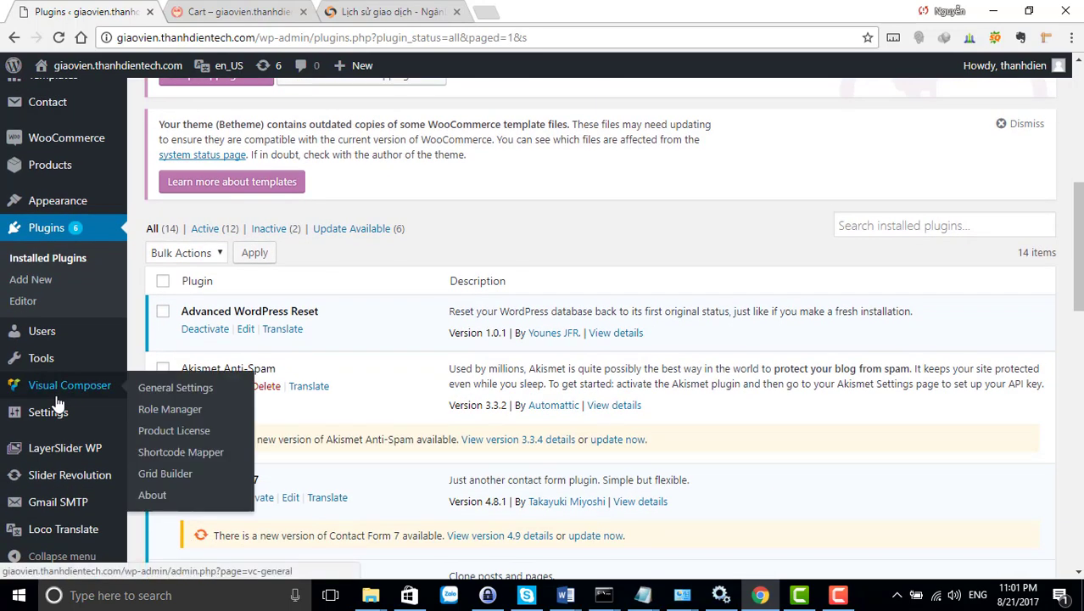
pyautogui.click(37, 285)
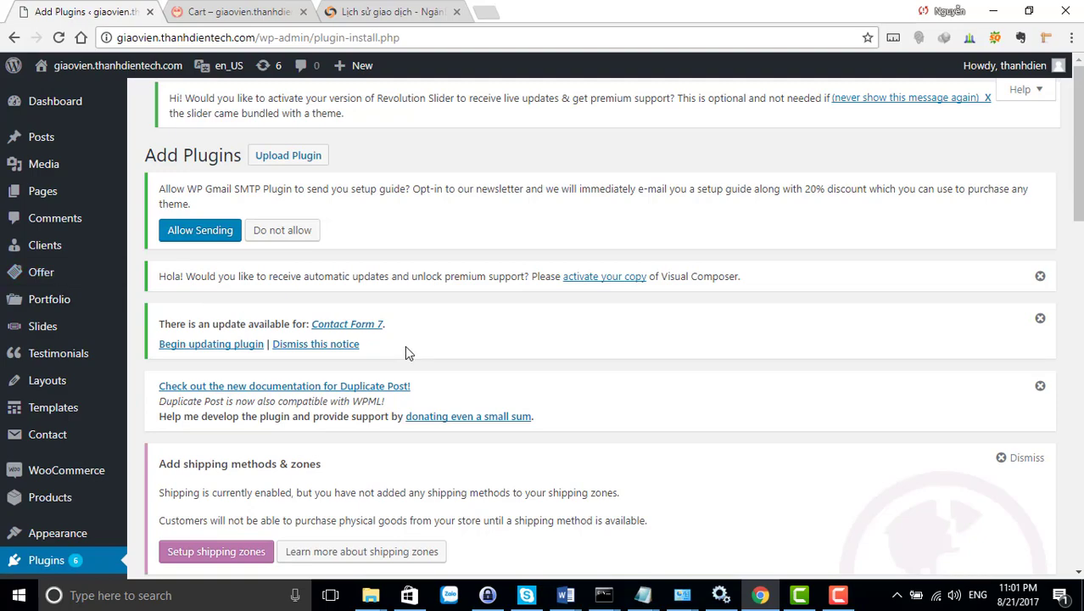
# Look over the Add Plugins page and open the Upload Plugin area
pyautogui.scroll(-4, 407, 349)
pyautogui.scroll(-2, 408, 358)
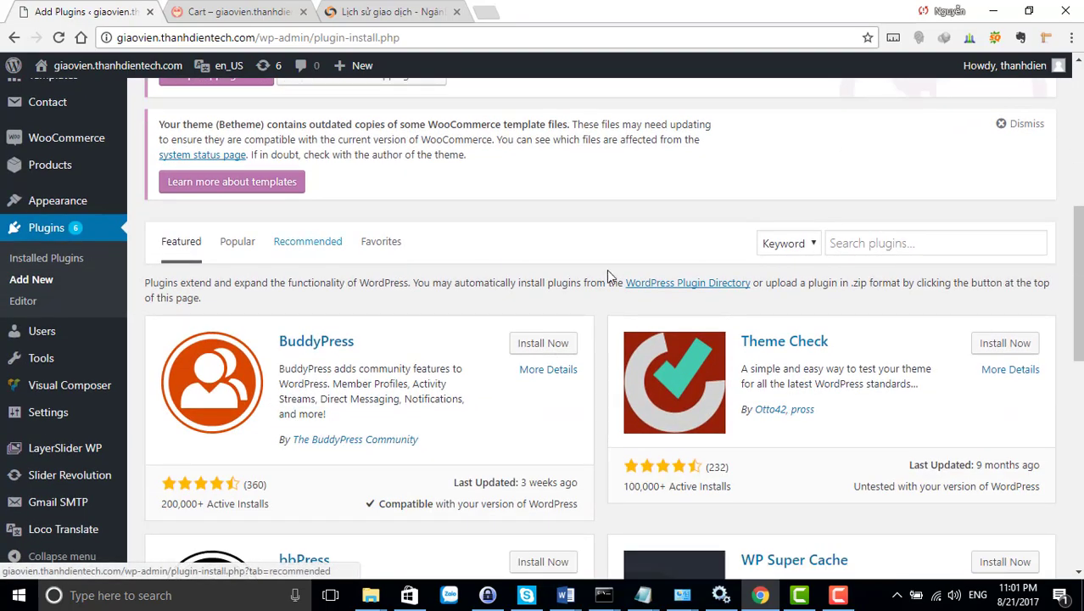
pyautogui.scroll(2, 686, 312)
pyautogui.scroll(4, 686, 312)
pyautogui.scroll(-4, 482, 291)
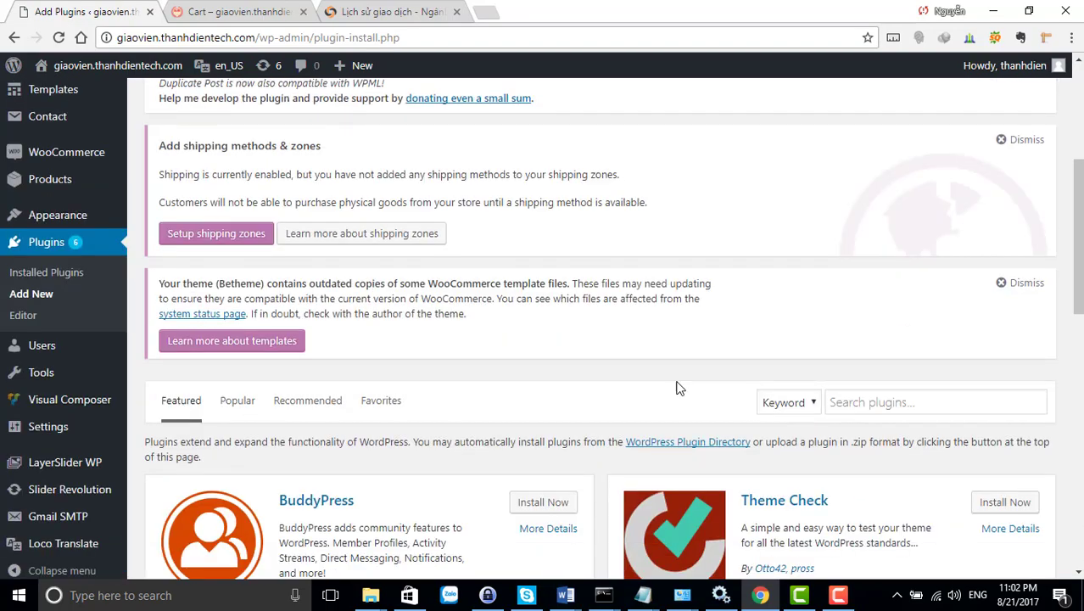
pyautogui.click(877, 400)
pyautogui.scroll(4, 803, 374)
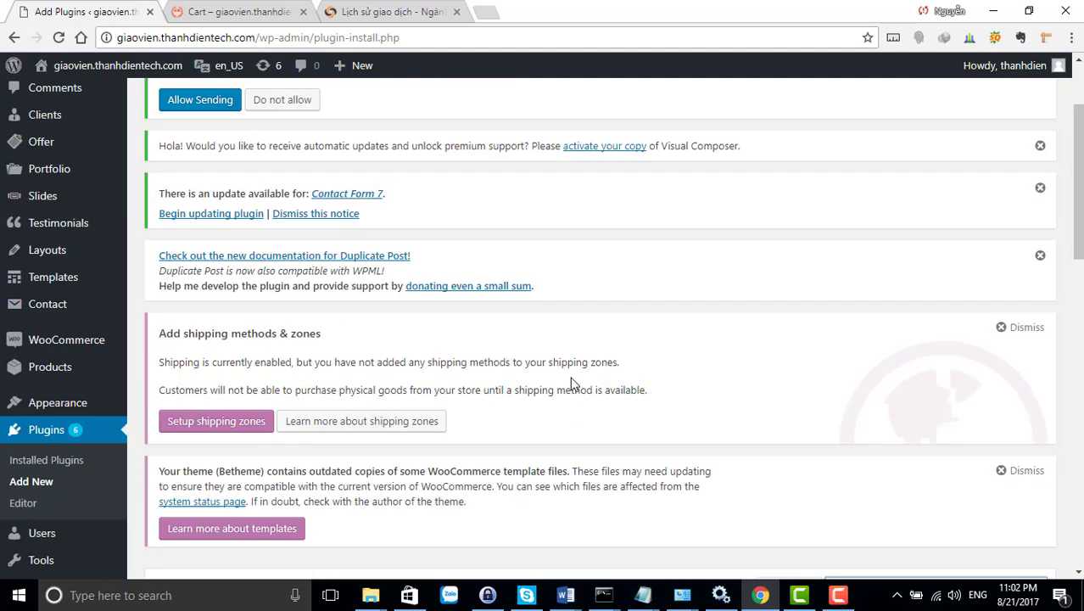
pyautogui.scroll(-4, 803, 476)
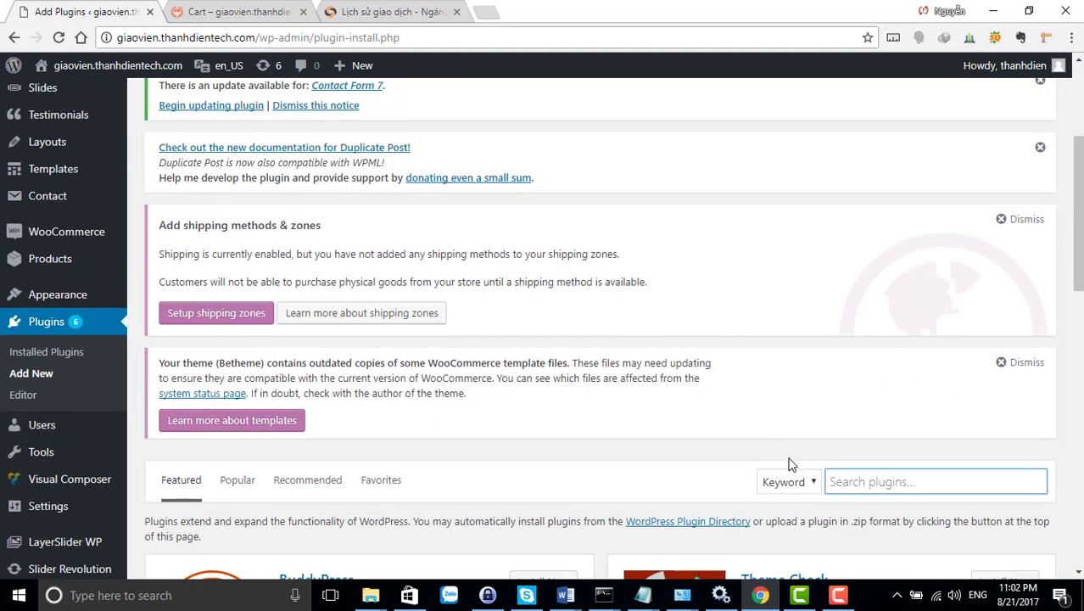
pyautogui.scroll(-3, 520, 411)
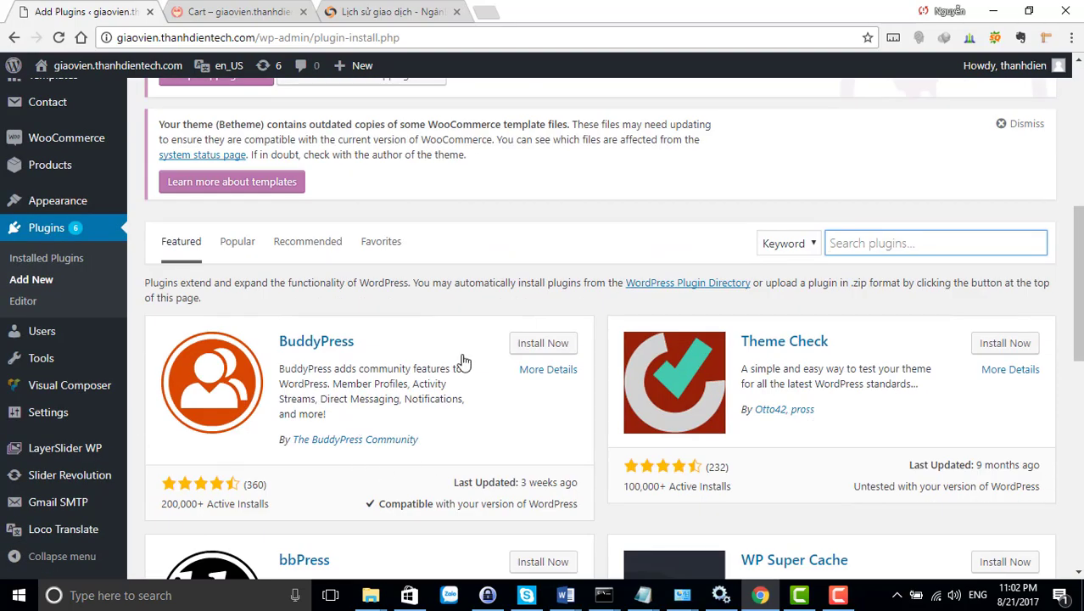
pyautogui.scroll(5, 381, 338)
pyautogui.scroll(1, 379, 335)
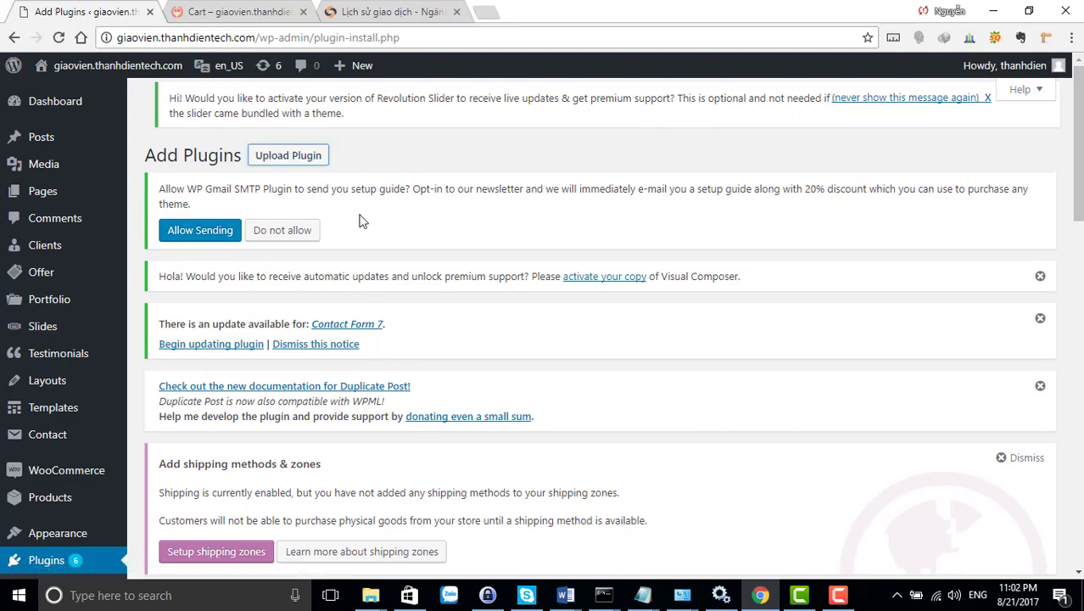
pyautogui.scroll(-5, 360, 223)
pyautogui.scroll(-2, 366, 236)
pyautogui.scroll(8, 364, 235)
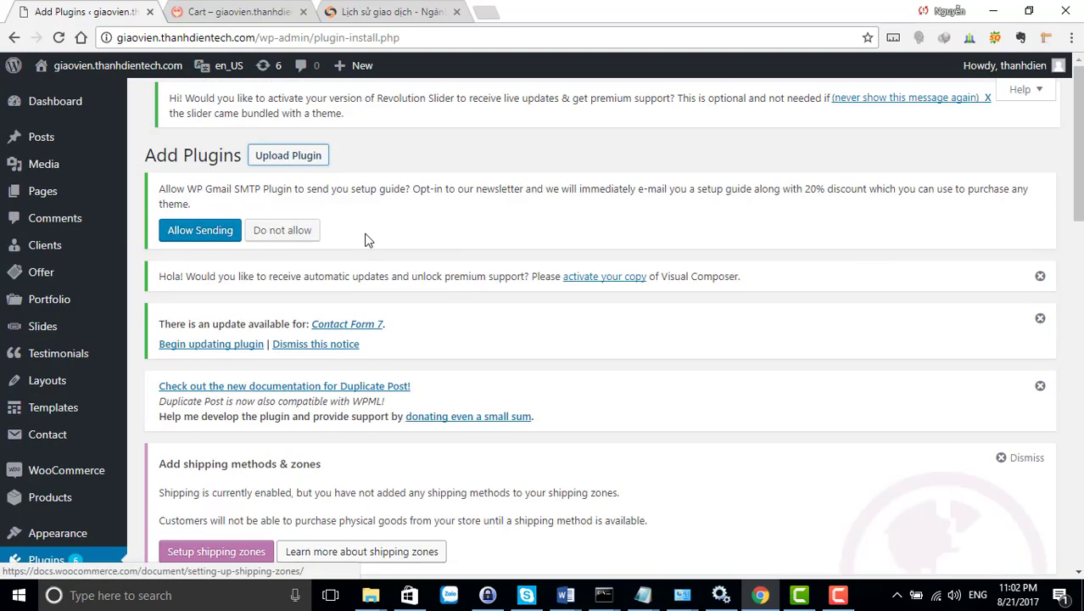
pyautogui.click(287, 162)
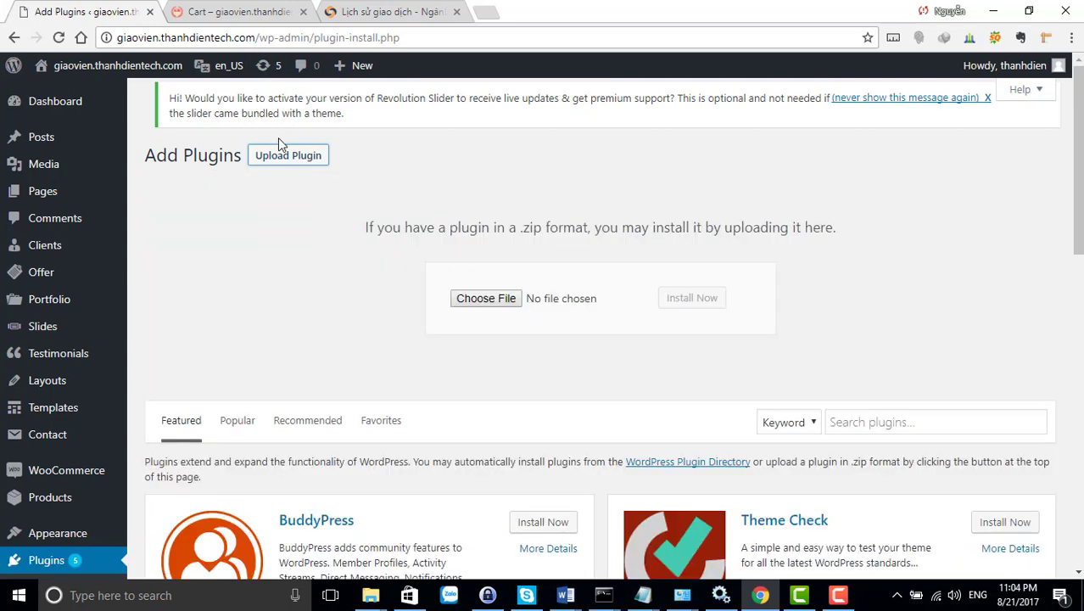
# Upload woocommerce-gateway-nganluong-checkout(1).zip from D:\Lop thiet ke web\Ngay 7; it fails with no valid plugins
pyautogui.click(282, 155)
pyautogui.click(282, 155)
pyautogui.click(481, 300)
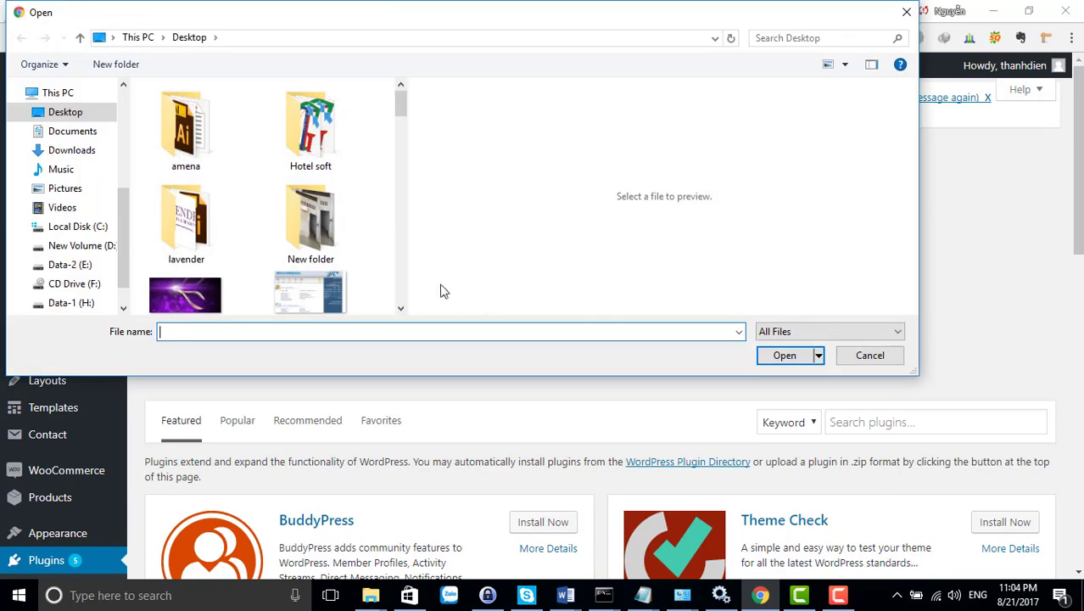
pyautogui.click(93, 245)
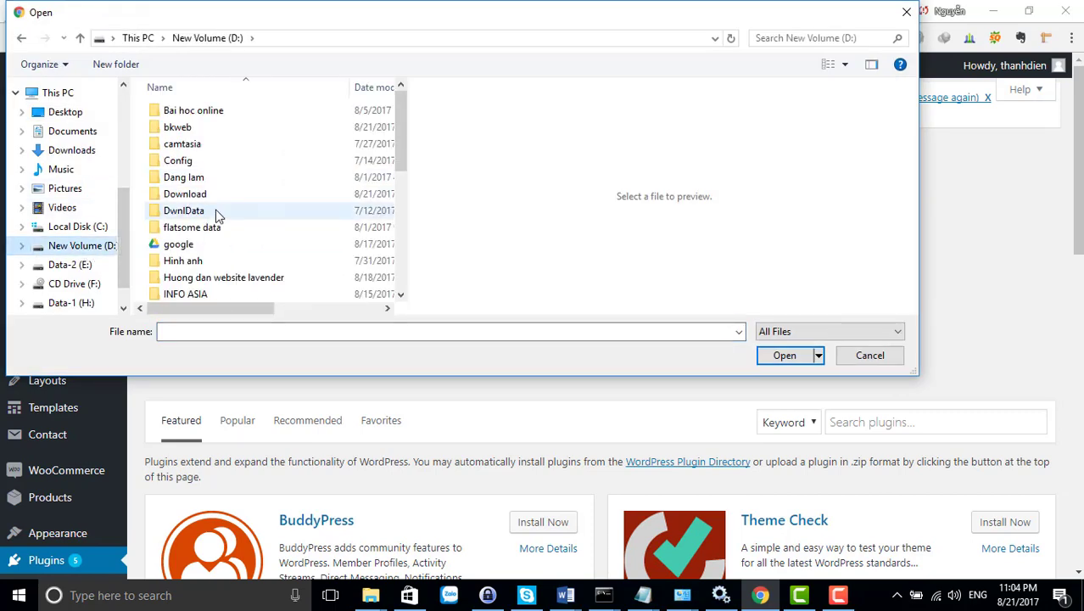
pyautogui.scroll(-1, 216, 211)
pyautogui.doubleClick(218, 279)
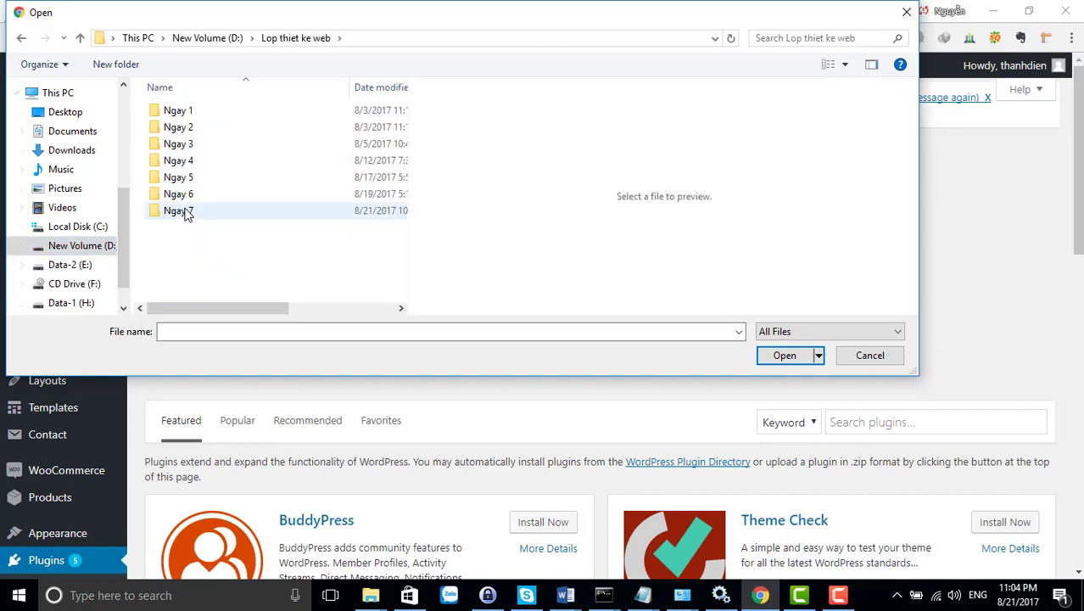
pyautogui.doubleClick(187, 210)
pyautogui.doubleClick(191, 146)
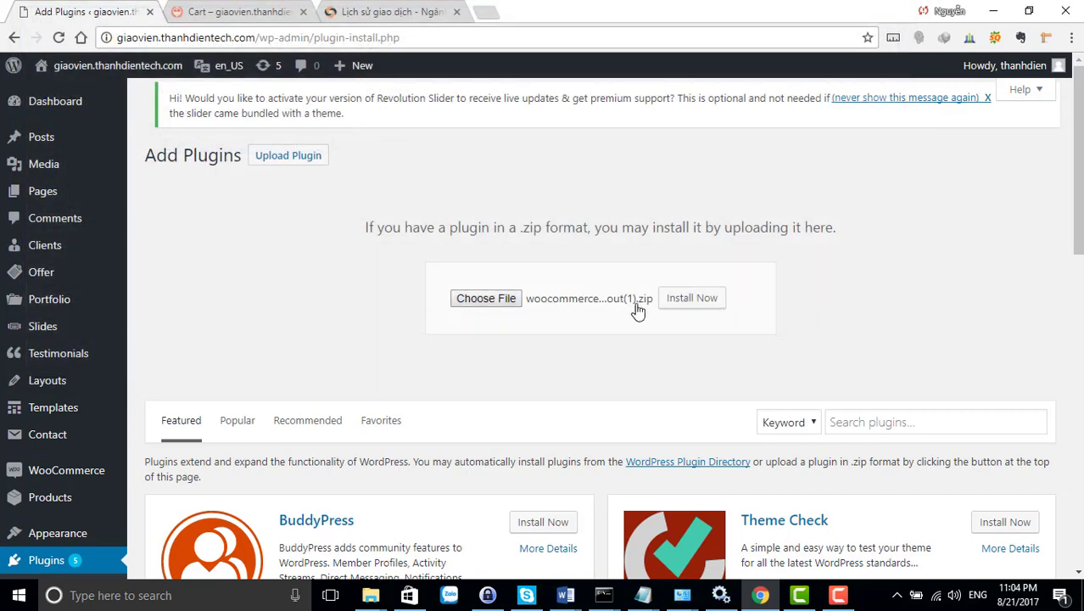
pyautogui.click(692, 300)
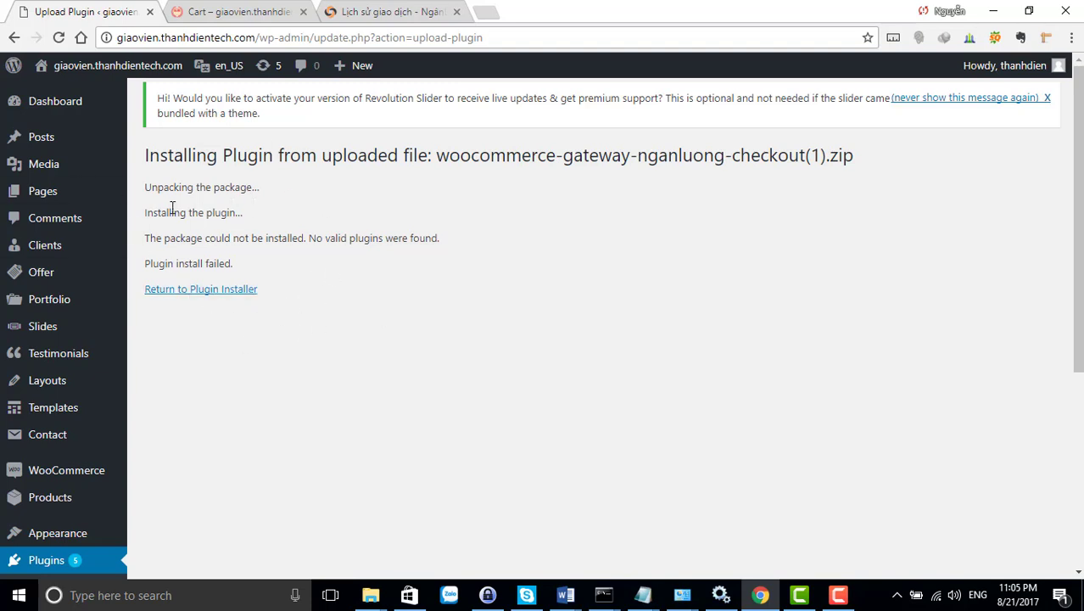
pyautogui.click(372, 596)
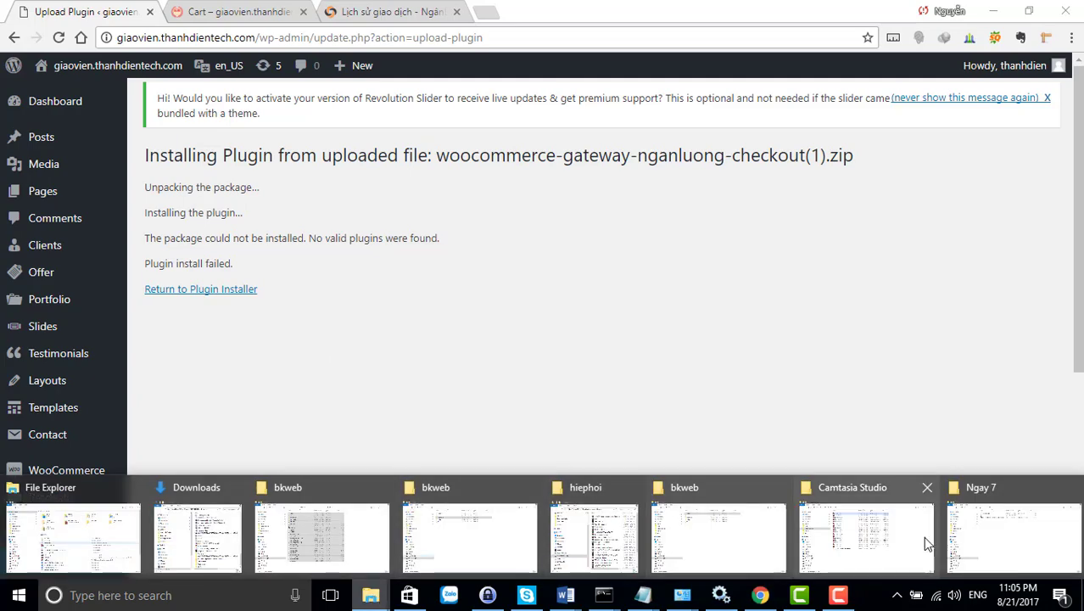
# Extract woocommerce-gateway-nganluong-checkout(1).zip into its own folder, read huong dan, and browse the inner folder
pyautogui.click(980, 541)
pyautogui.rightClick(415, 132)
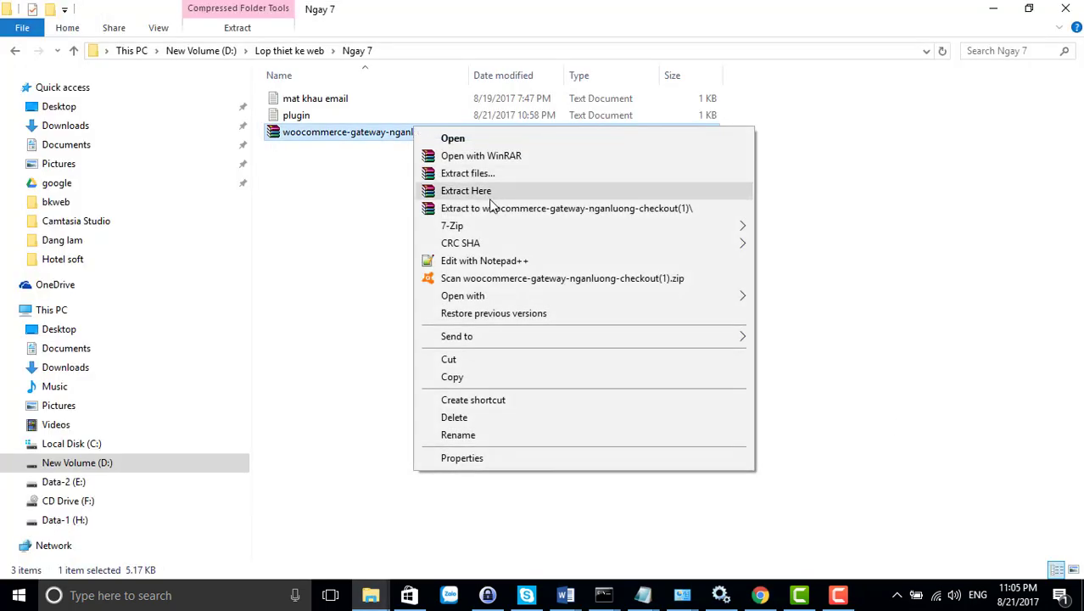
pyautogui.click(497, 207)
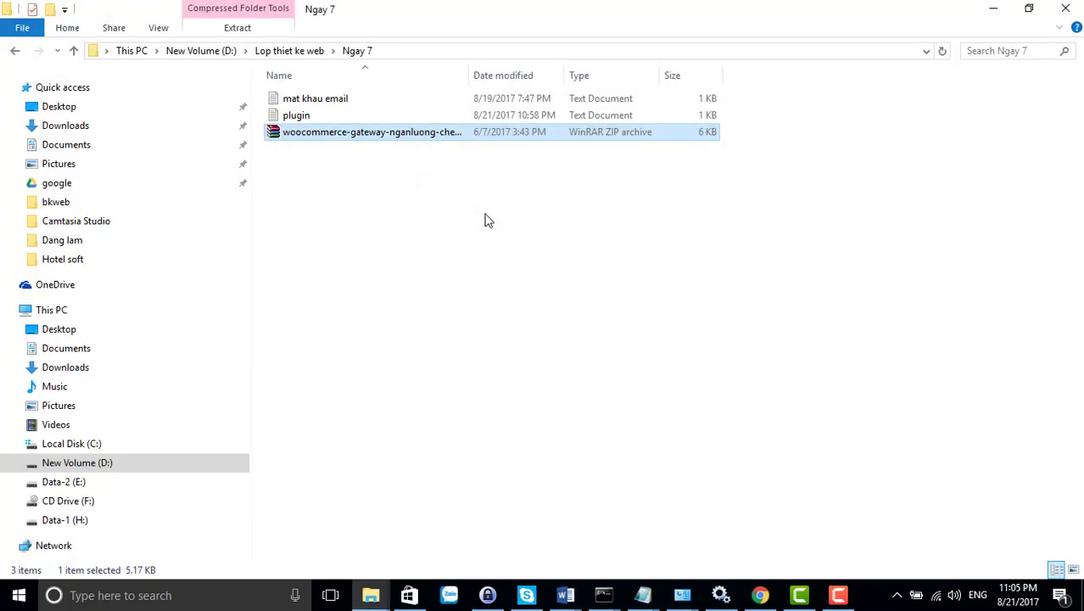
pyautogui.doubleClick(343, 100)
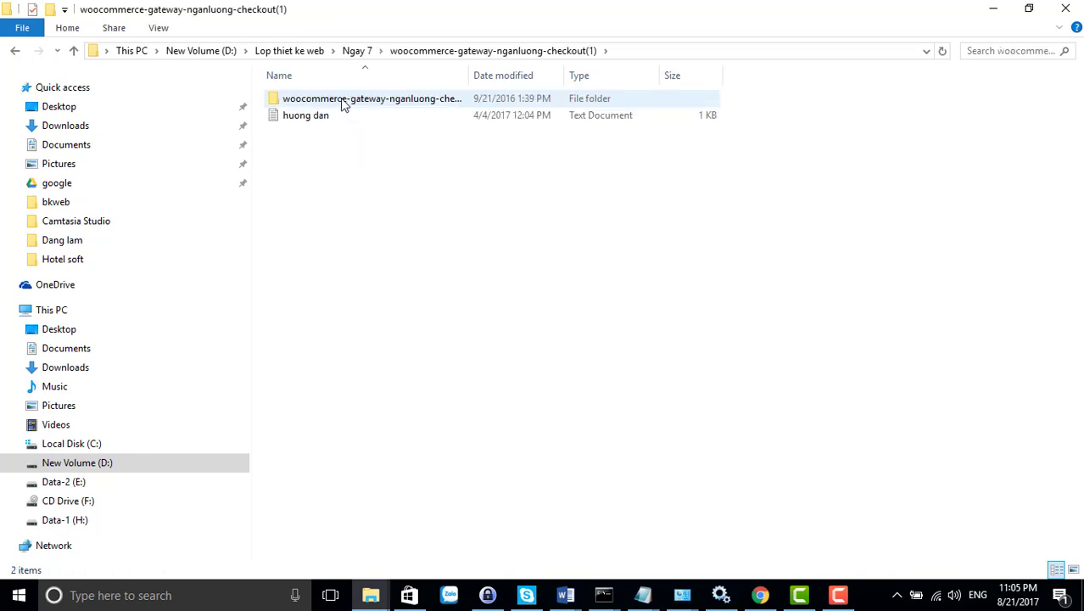
pyautogui.doubleClick(324, 119)
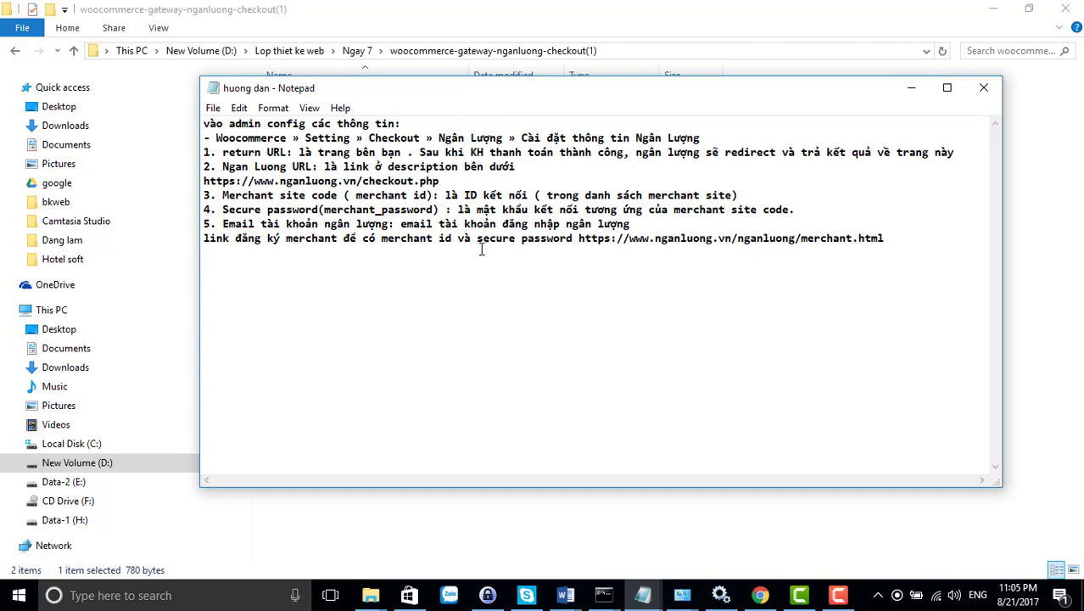
pyautogui.click(906, 88)
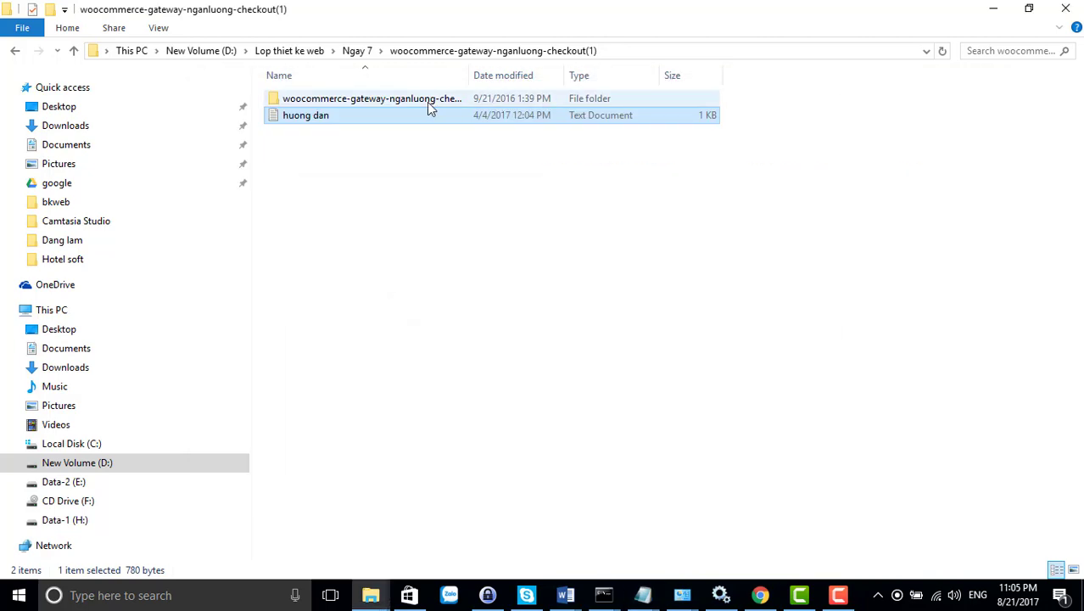
pyautogui.doubleClick(431, 104)
pyautogui.click(15, 51)
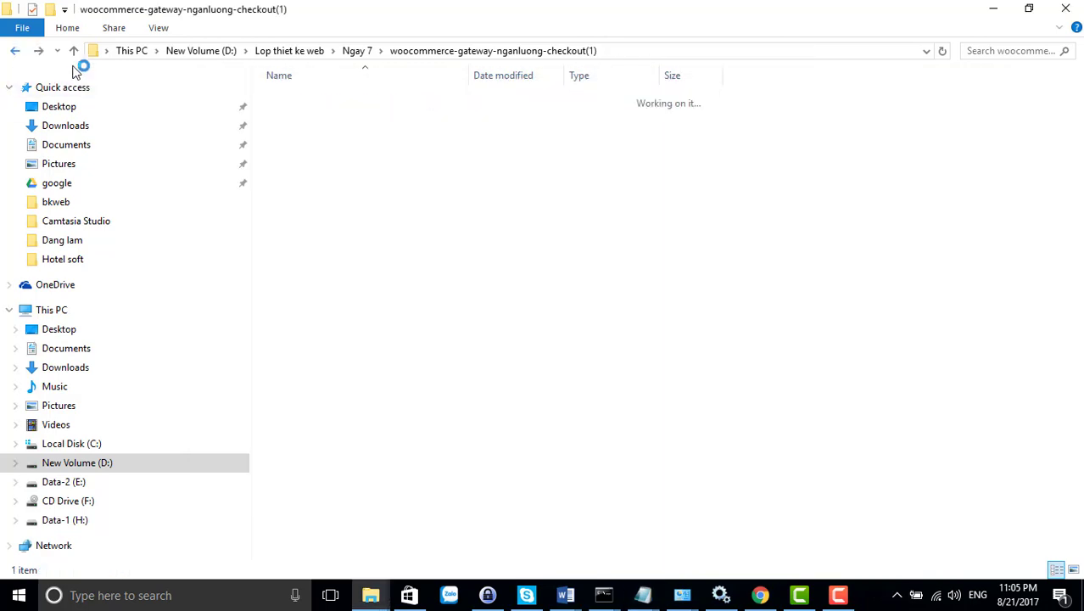
# Compress the inner gateway folder into a ZIP archive, woocommerce-gateway-nganluong-checkout.zip
pyautogui.rightClick(371, 102)
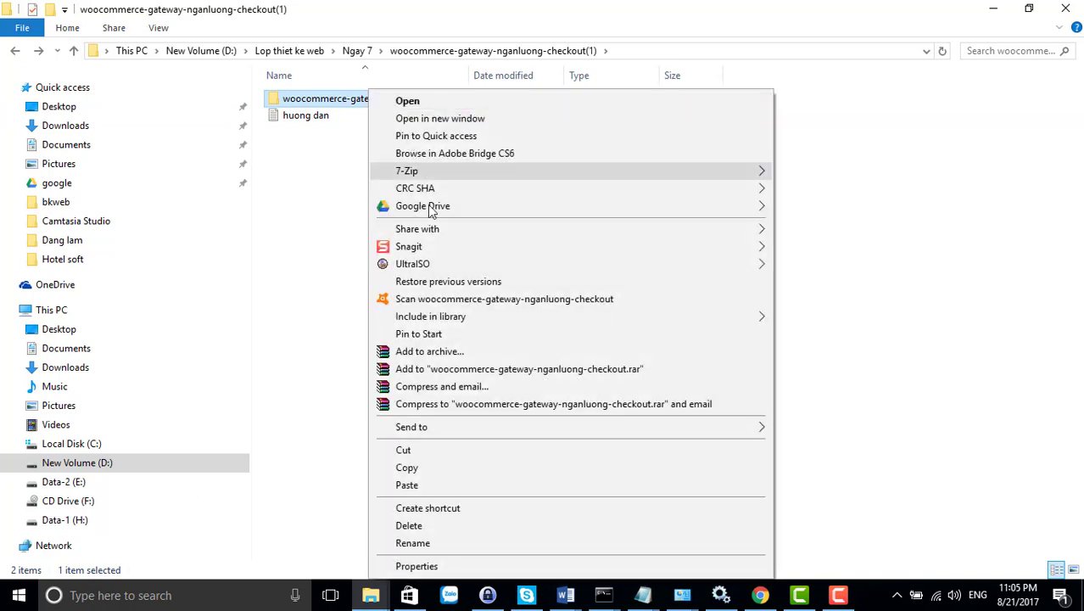
pyautogui.click(411, 351)
pyautogui.click(482, 277)
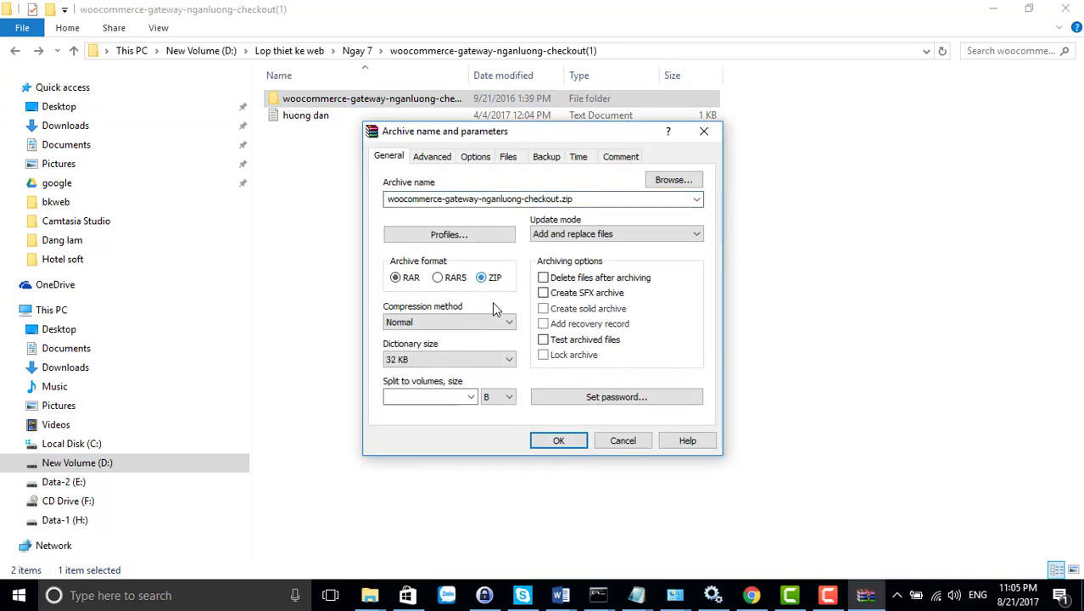
pyautogui.click(558, 439)
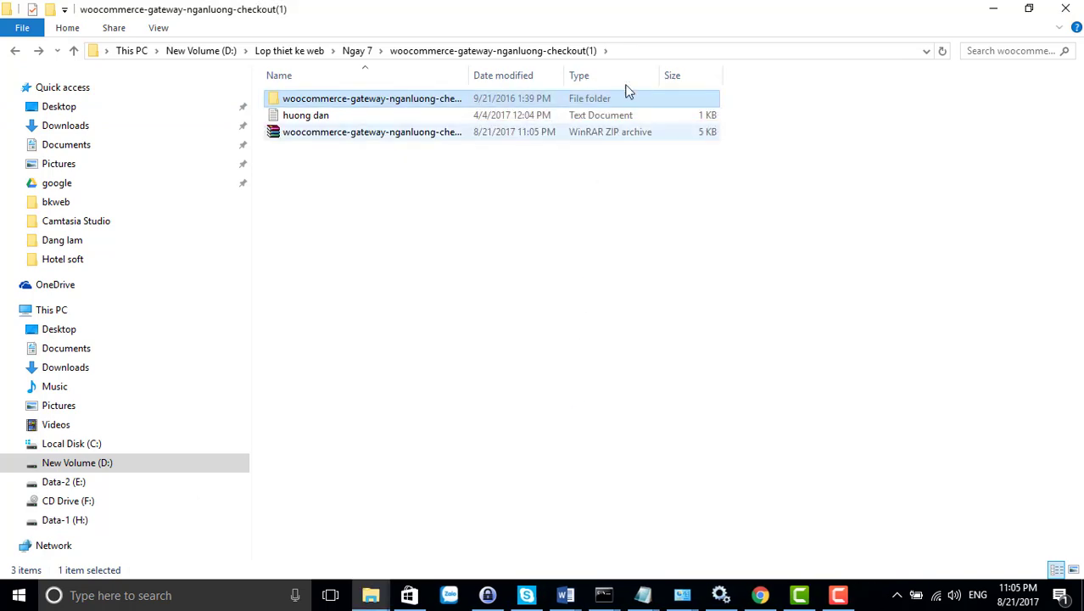
pyautogui.click(642, 51)
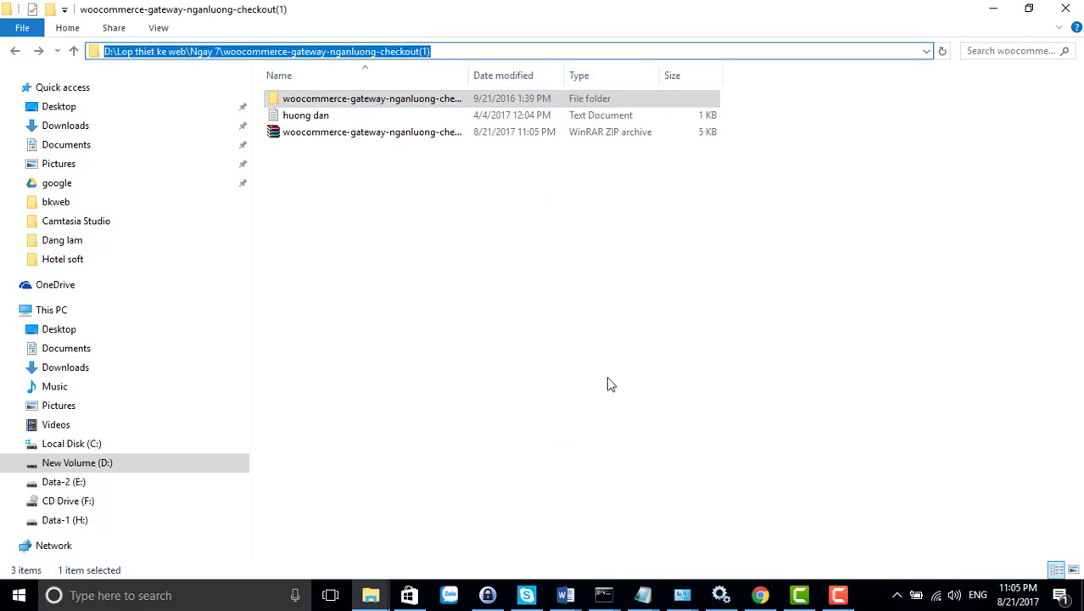
# Open the new zip to confirm it holds the single PHP file, then return to the browser
pyautogui.doubleClick(356, 136)
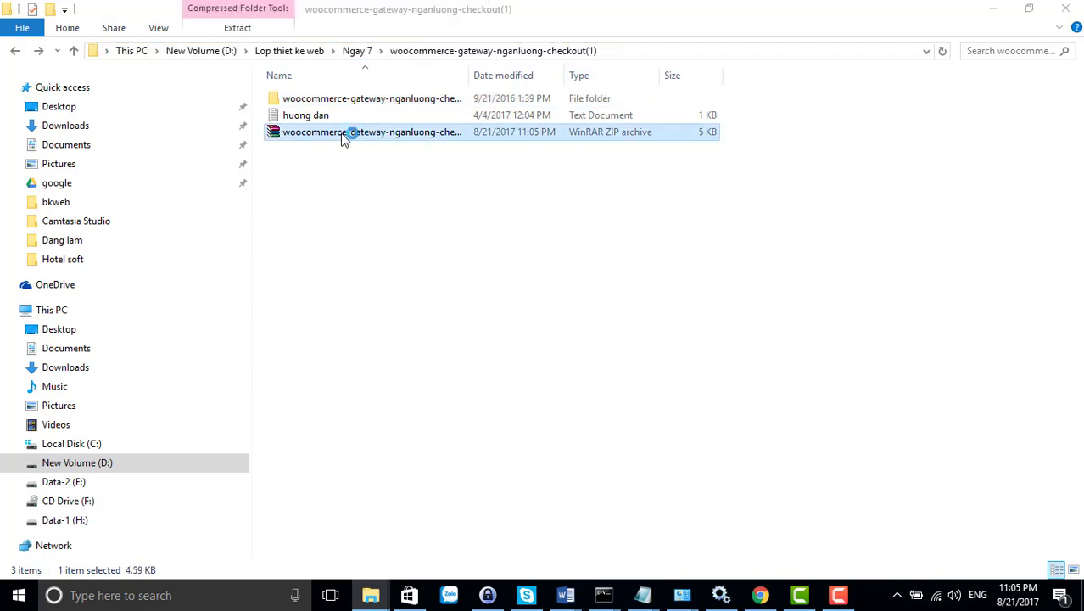
pyautogui.doubleClick(265, 223)
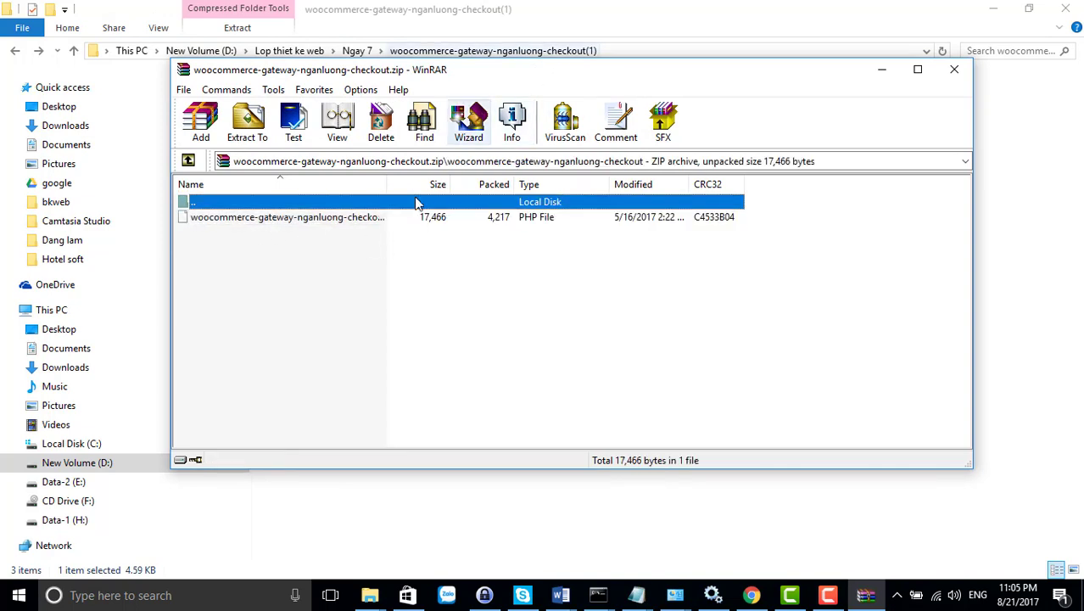
pyautogui.moveTo(387, 184); pyautogui.dragTo(454, 184)
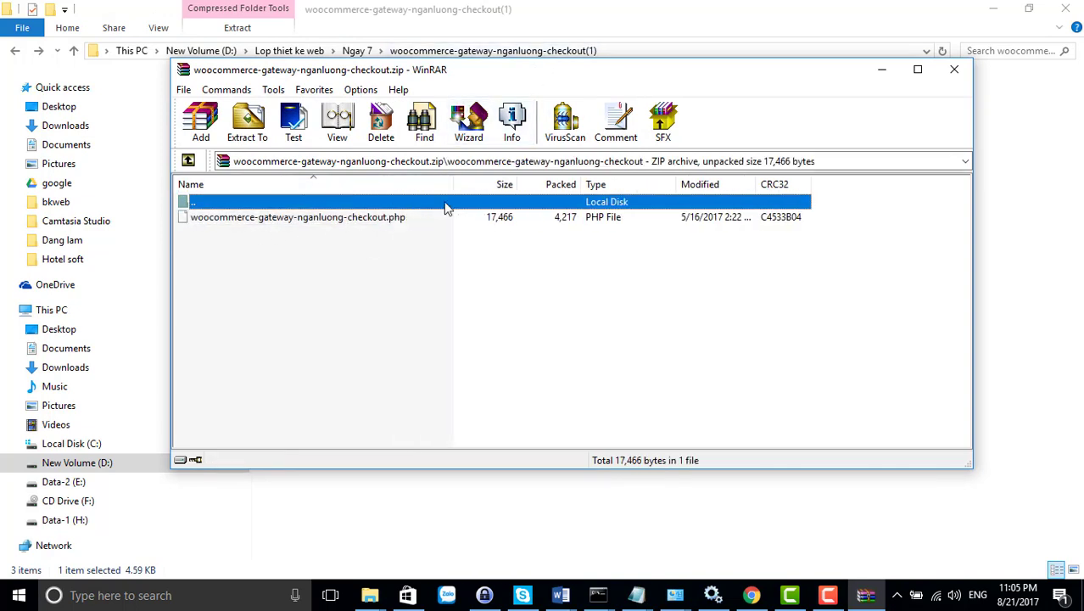
pyautogui.click(953, 69)
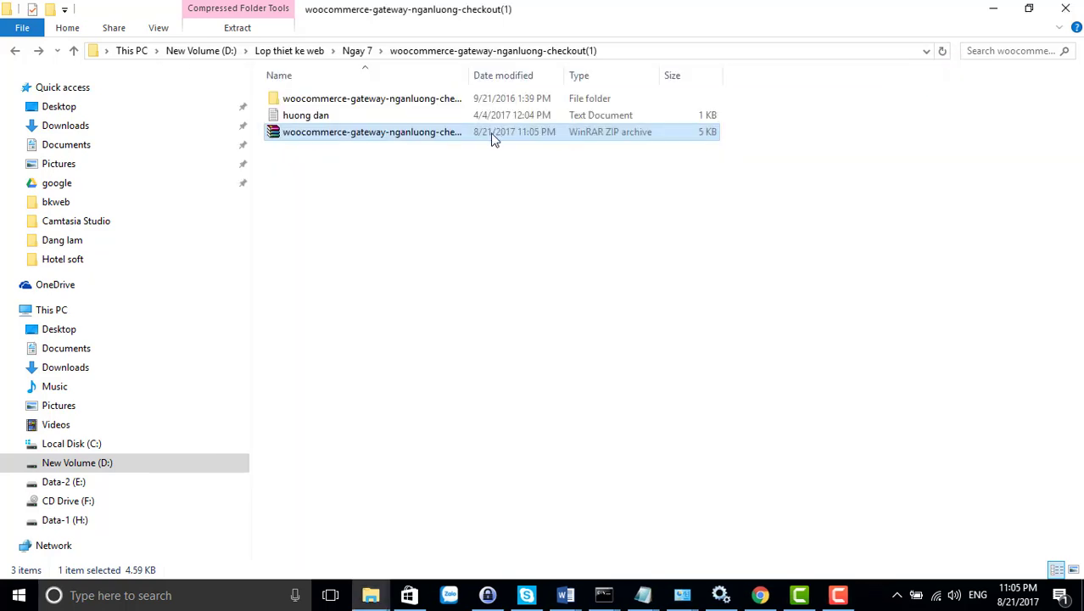
pyautogui.moveTo(470, 81); pyautogui.dragTo(532, 78)
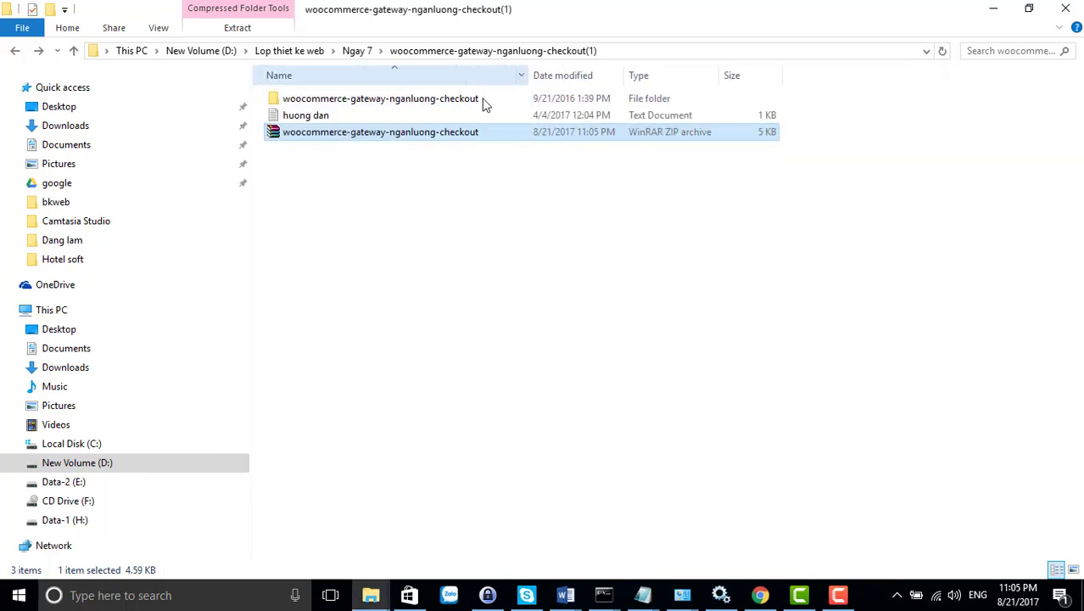
pyautogui.click(468, 100)
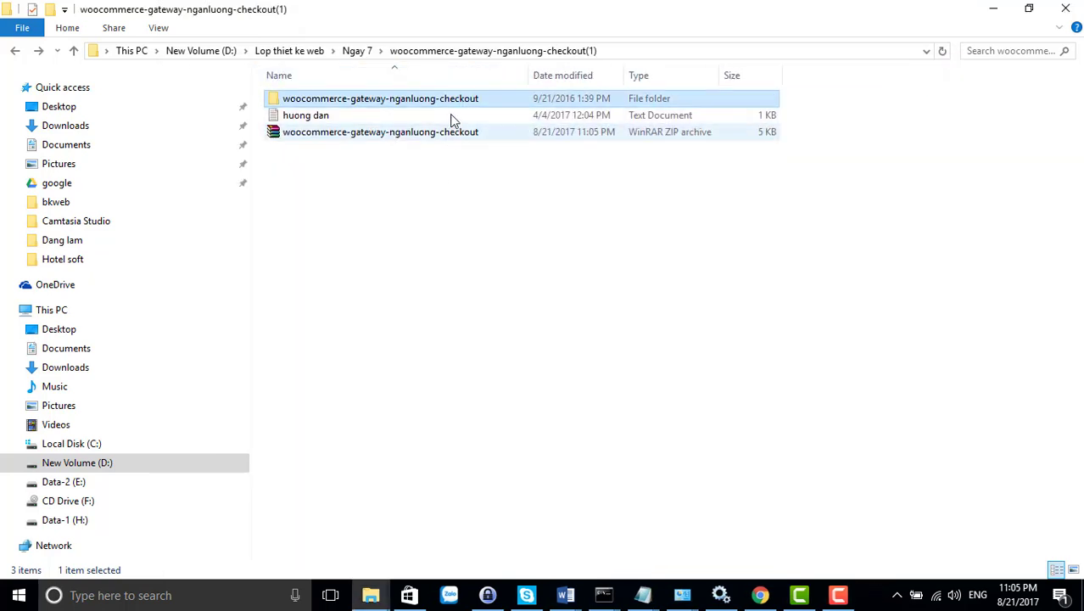
pyautogui.press('F2')
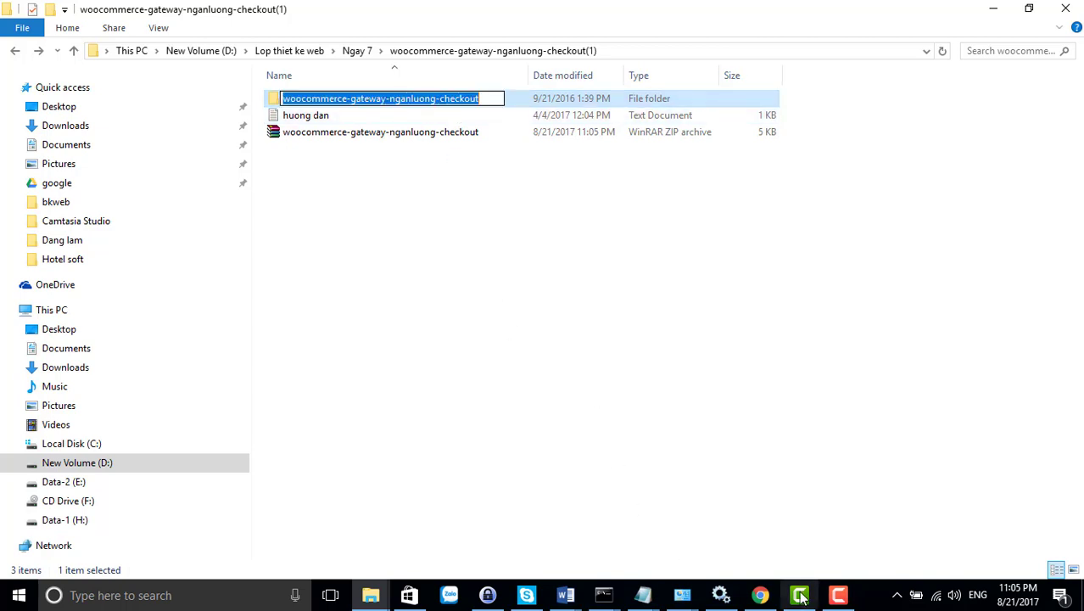
pyautogui.click(760, 594)
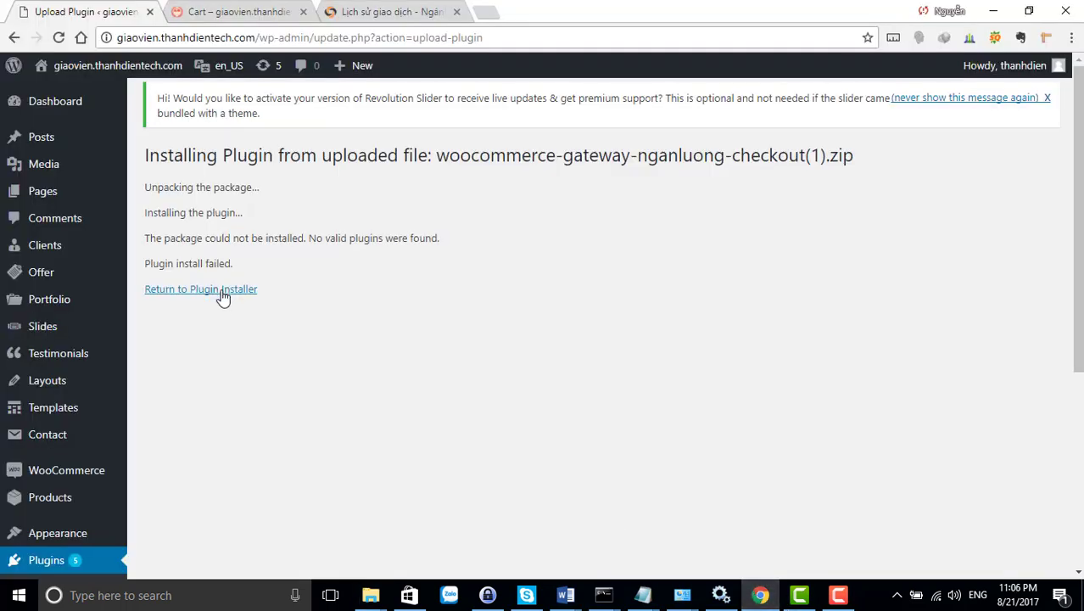
# Return to the Plugin Installer and install the re-zipped woocommerce-gateway-nganluong-checkout.zip via Upload Plugin
pyautogui.click(222, 293)
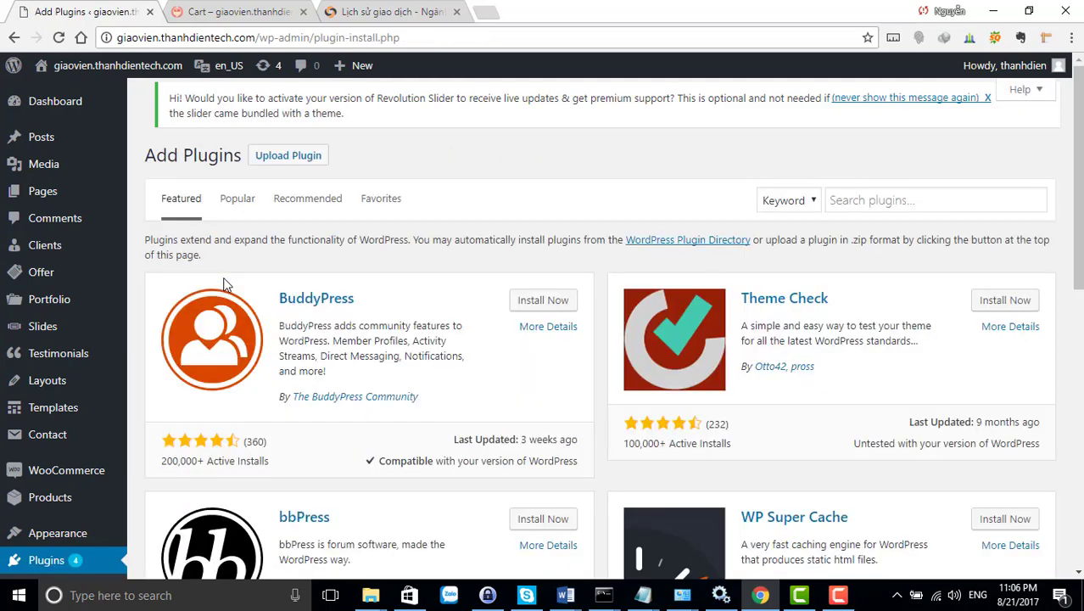
pyautogui.click(287, 156)
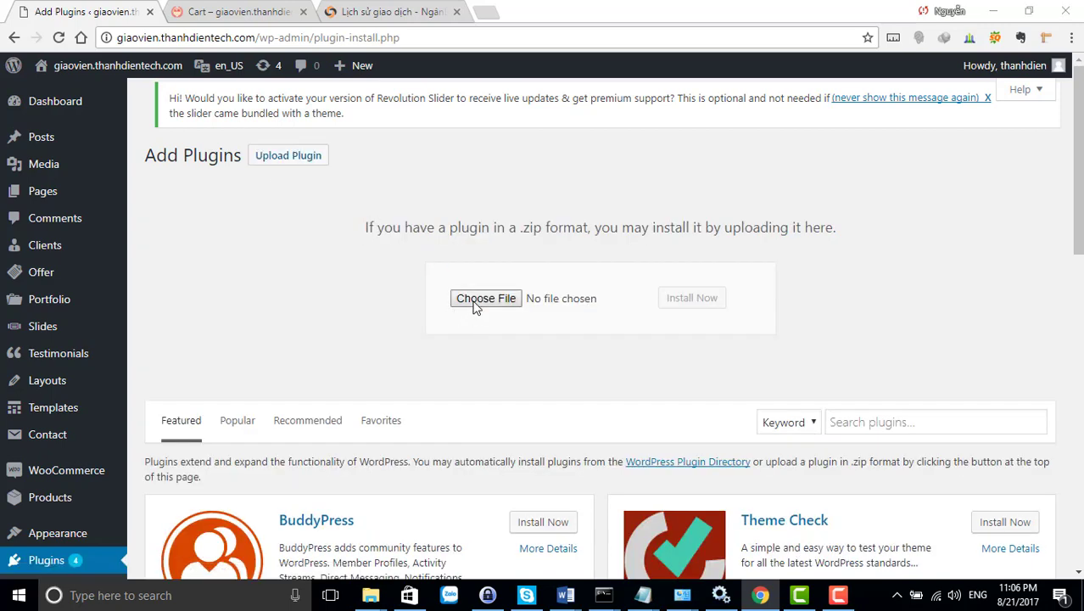
pyautogui.click(474, 302)
pyautogui.doubleClick(229, 113)
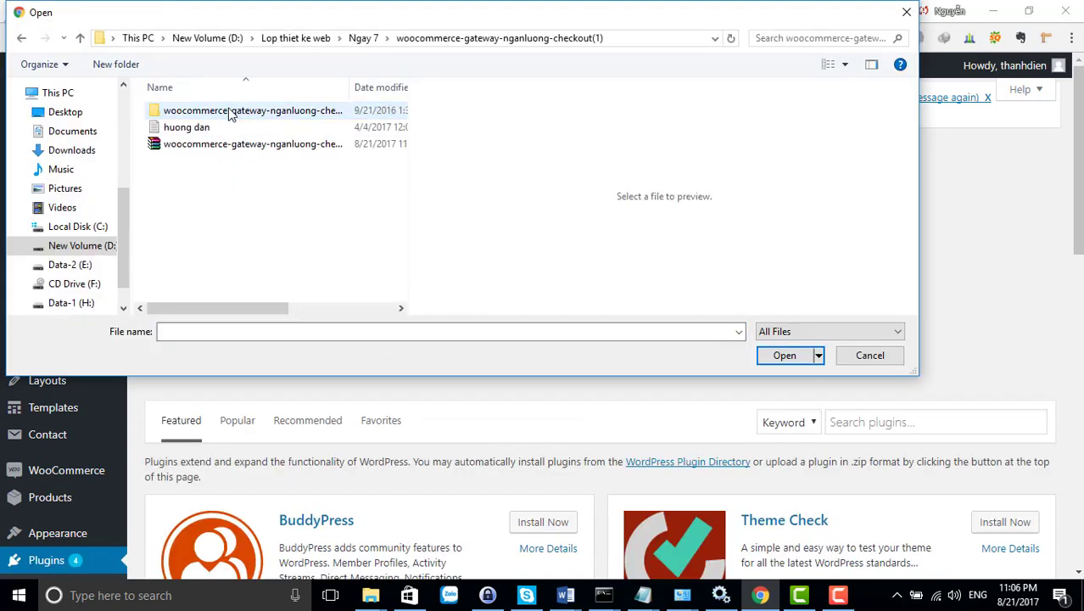
pyautogui.doubleClick(222, 144)
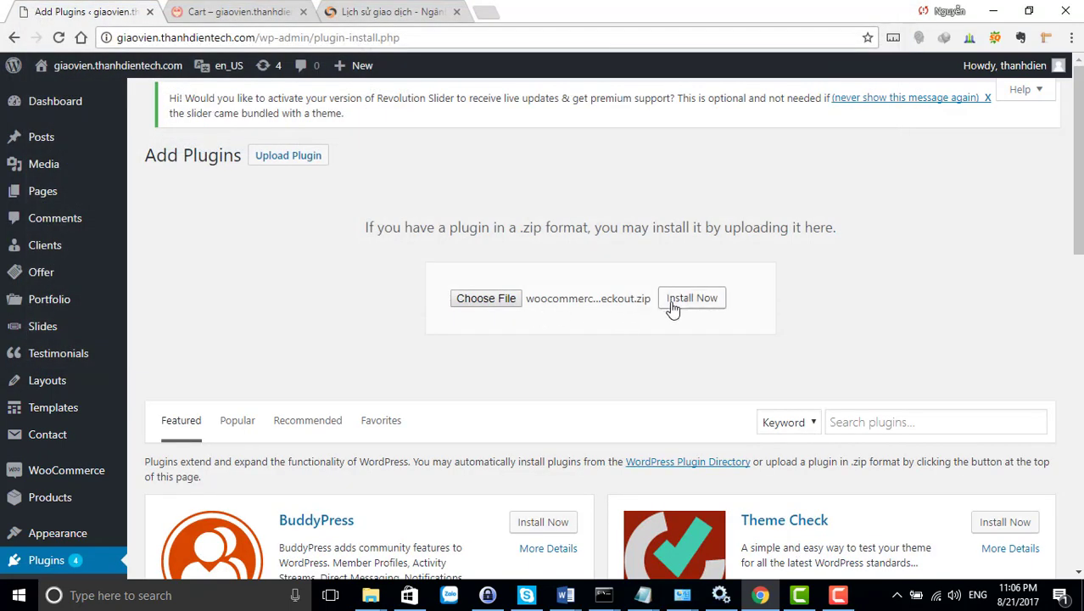
pyautogui.click(680, 301)
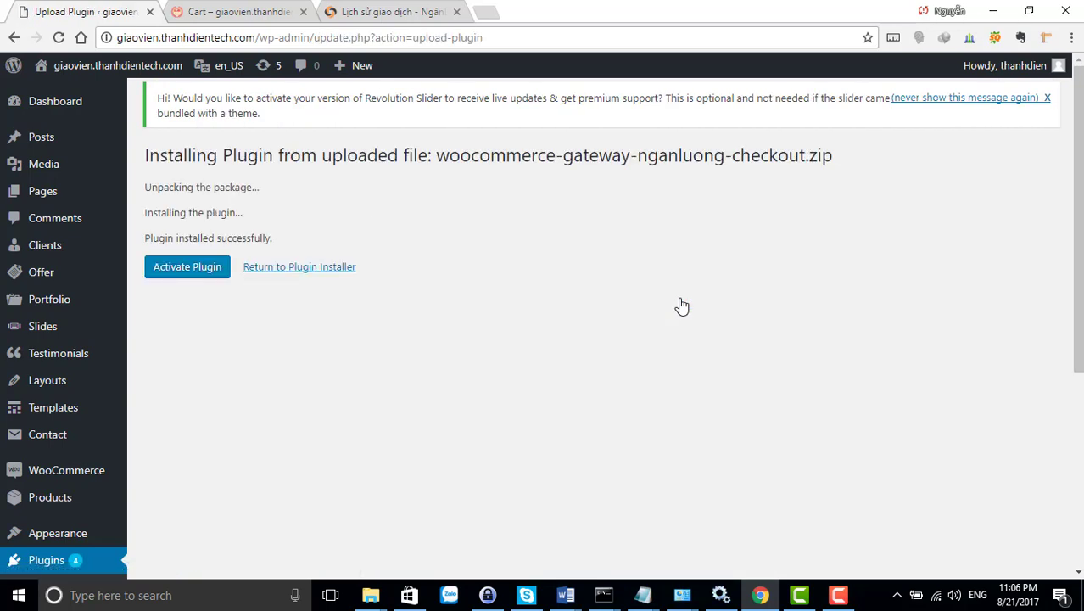
# Activate the NganLuong checkout plugin and confirm the Plugins list shows 'Plugin activated.'
pyautogui.click(207, 272)
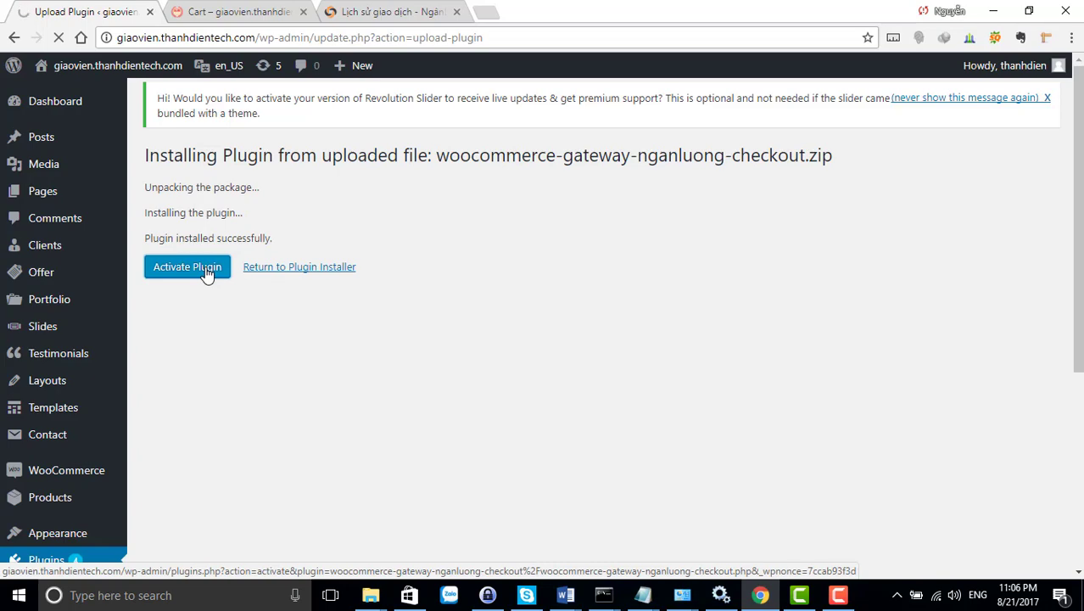
pyautogui.click(206, 270)
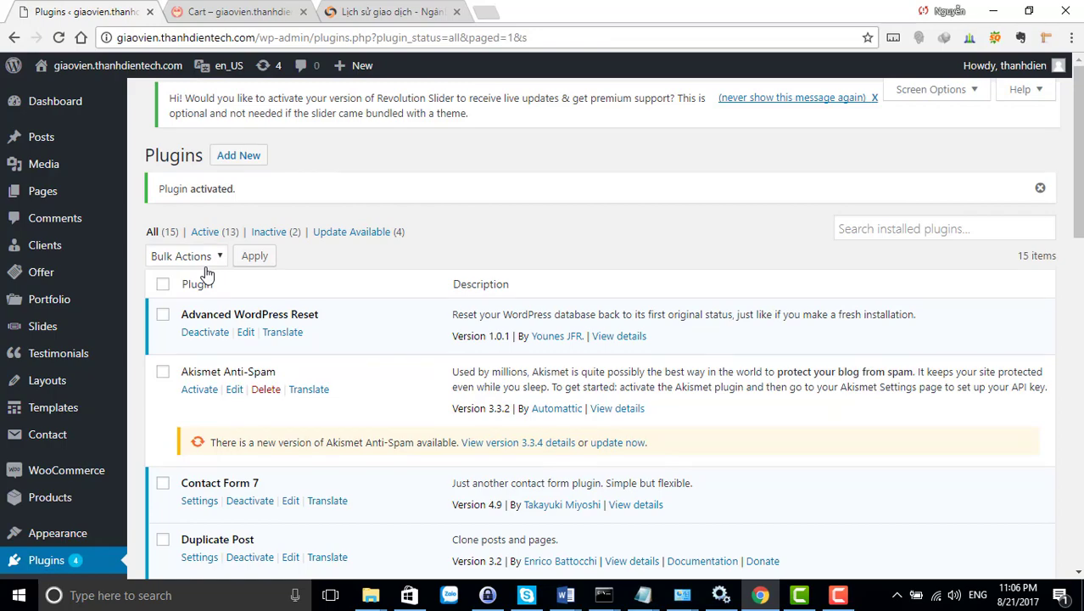
pyautogui.scroll(-4, 106, 392)
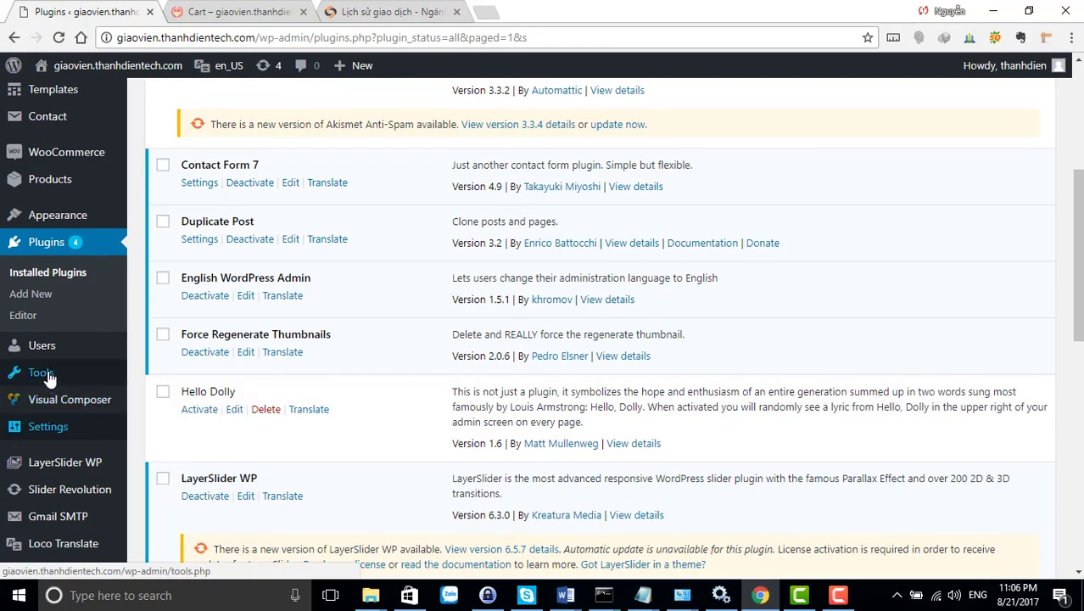
pyautogui.scroll(-2, 55, 339)
# Go to WooCommerce > Settings > Checkout > Ngân Lượng and review the NganLuongVN gateway fields
pyautogui.scroll(3, 59, 280)
pyautogui.moveTo(68, 307)
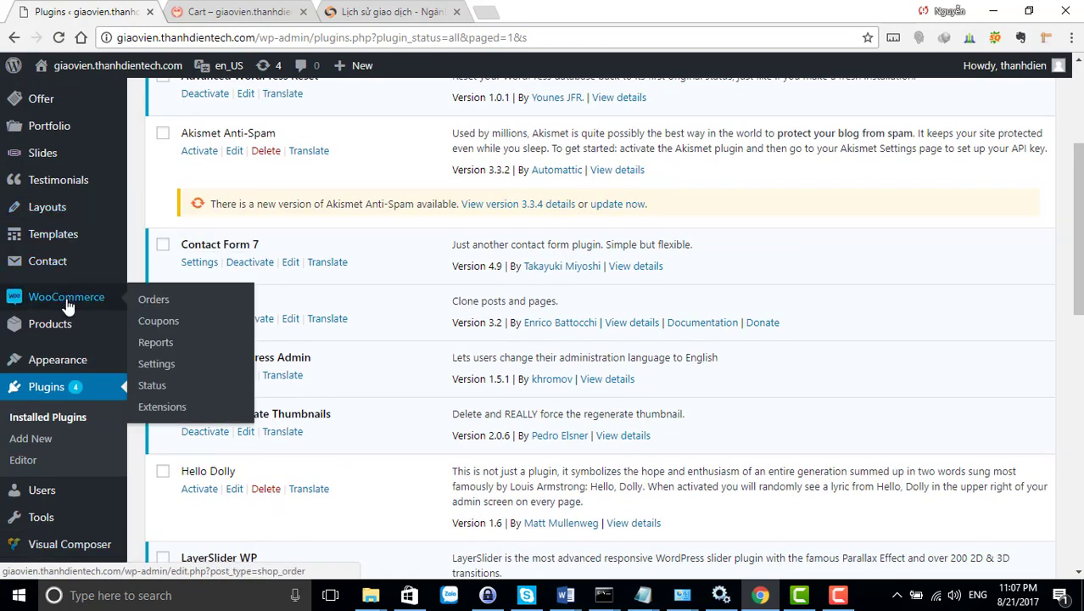
pyautogui.click(163, 368)
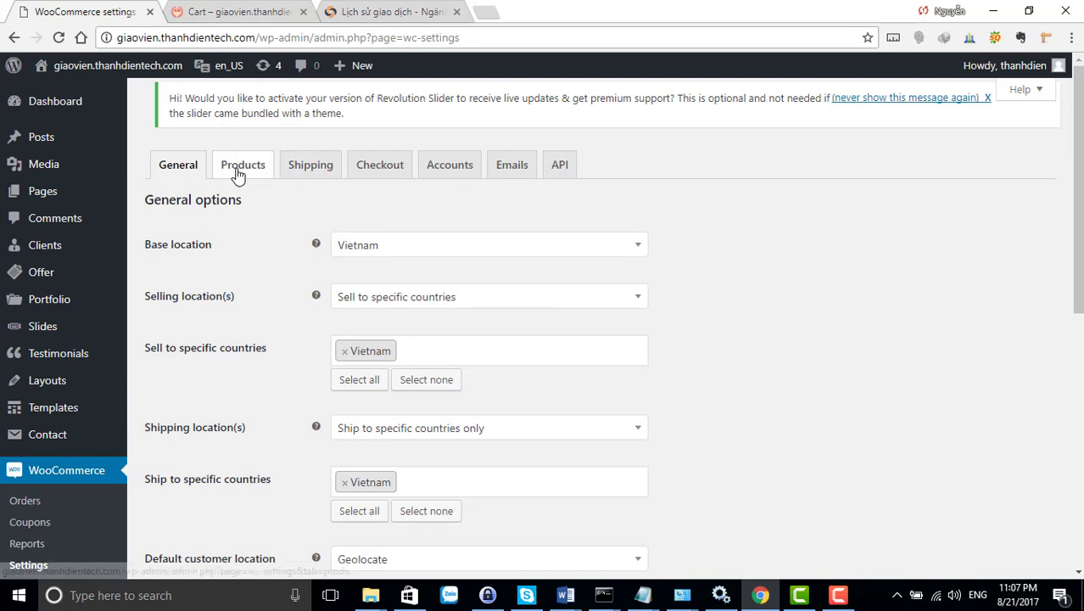
pyautogui.click(393, 174)
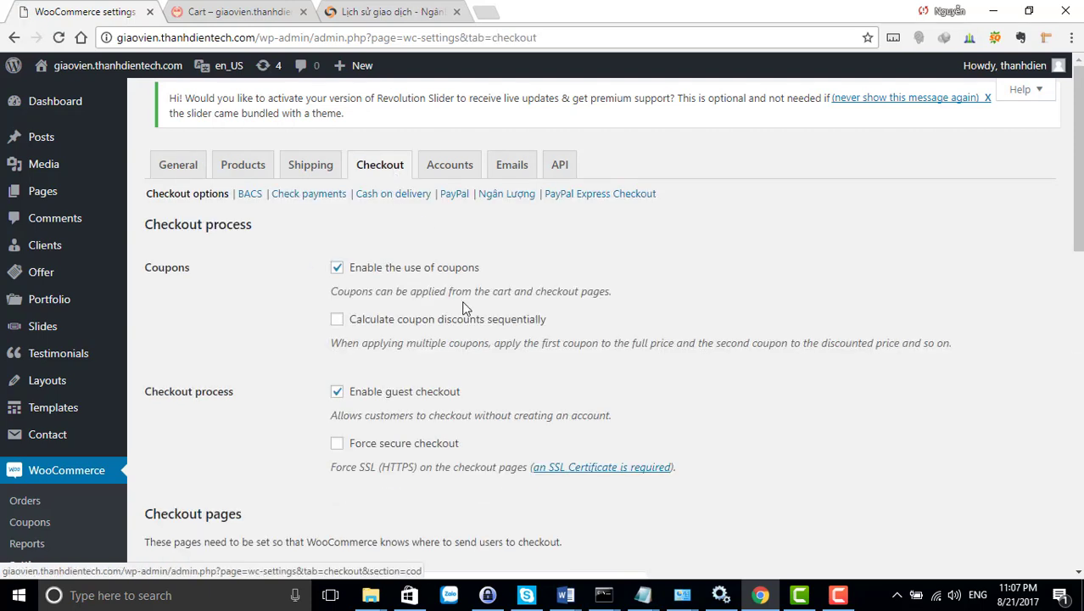
pyautogui.click(506, 197)
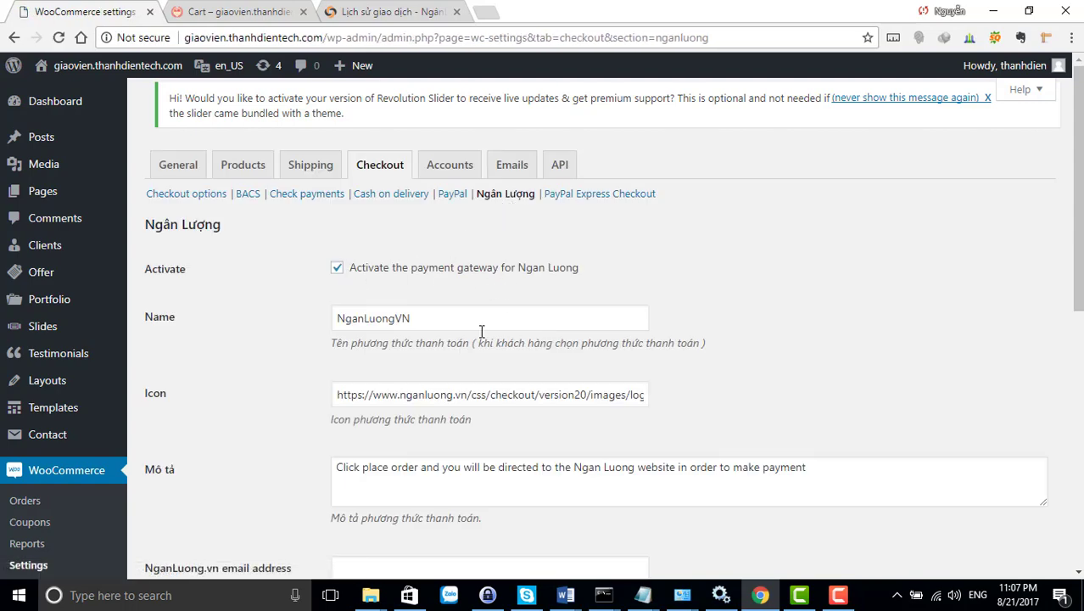
pyautogui.scroll(-3, 481, 332)
pyautogui.scroll(3, 479, 334)
pyautogui.scroll(-3, 469, 334)
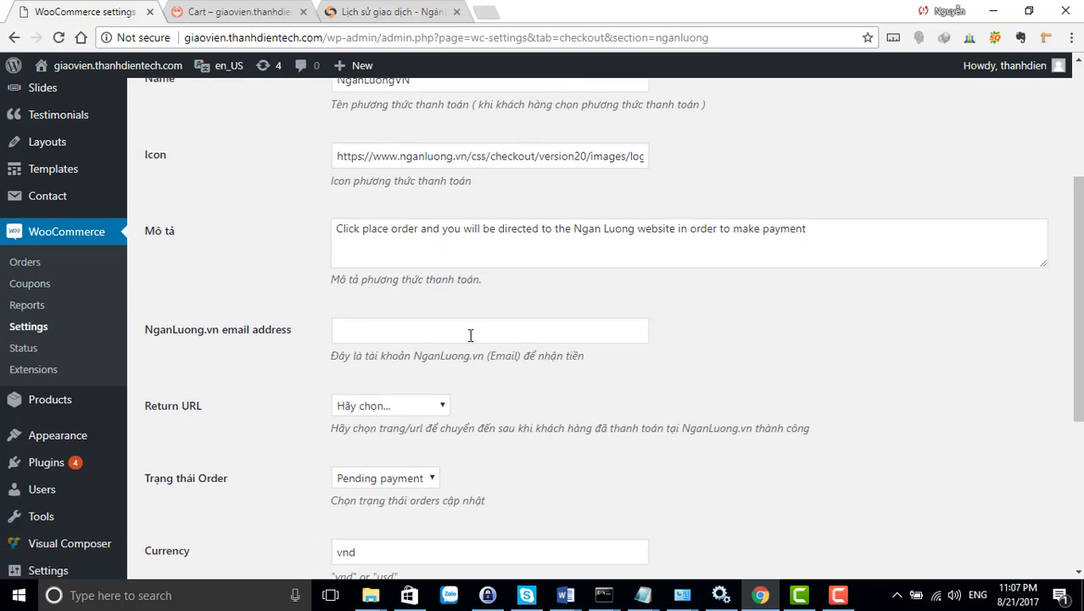
pyautogui.scroll(3, 469, 334)
pyautogui.doubleClick(430, 319)
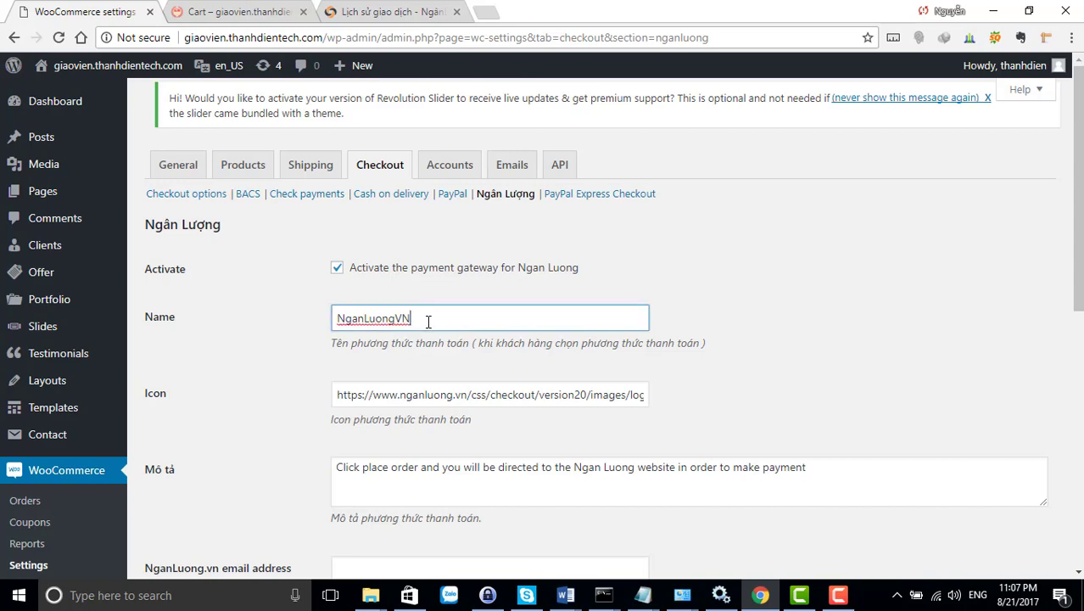
pyautogui.scroll(-4, 454, 337)
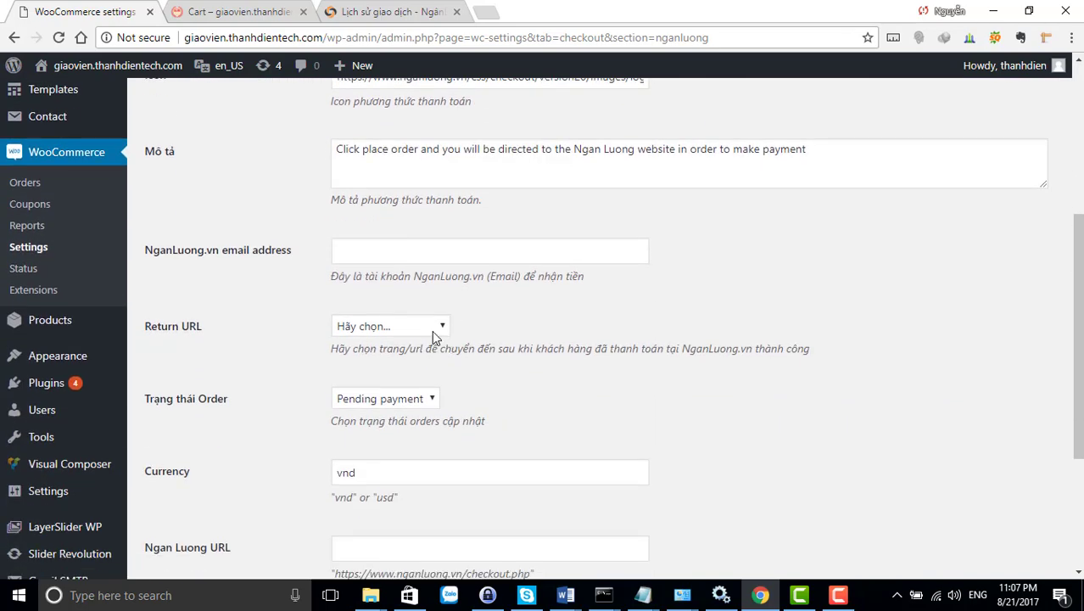
pyautogui.click(433, 332)
# Set the return page to Trang chủ and enter the NganLuong.vn account e-mail address
pyautogui.click(432, 333)
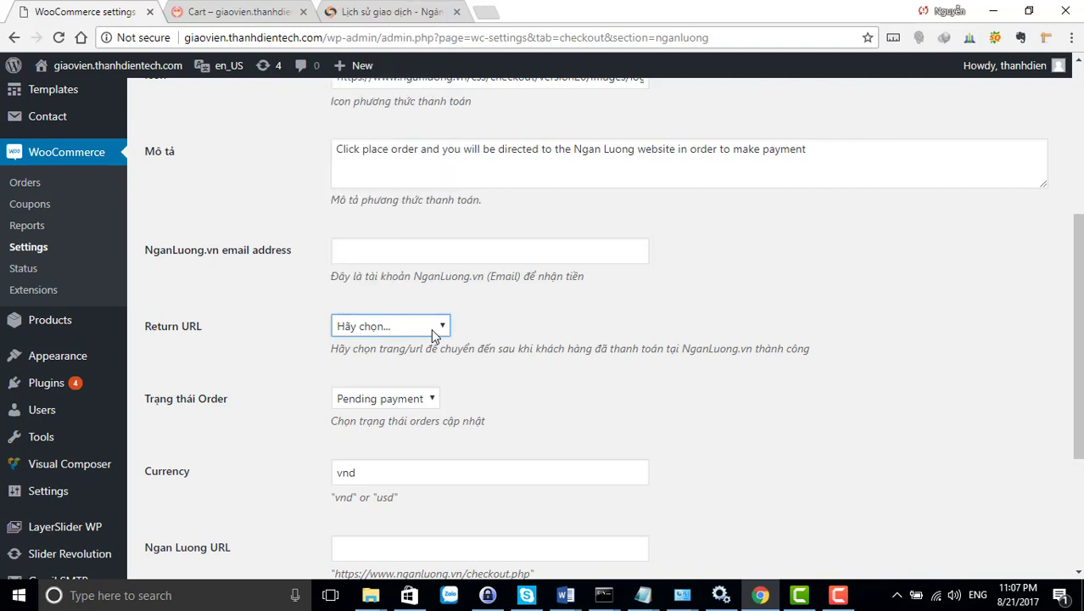
pyautogui.click(432, 334)
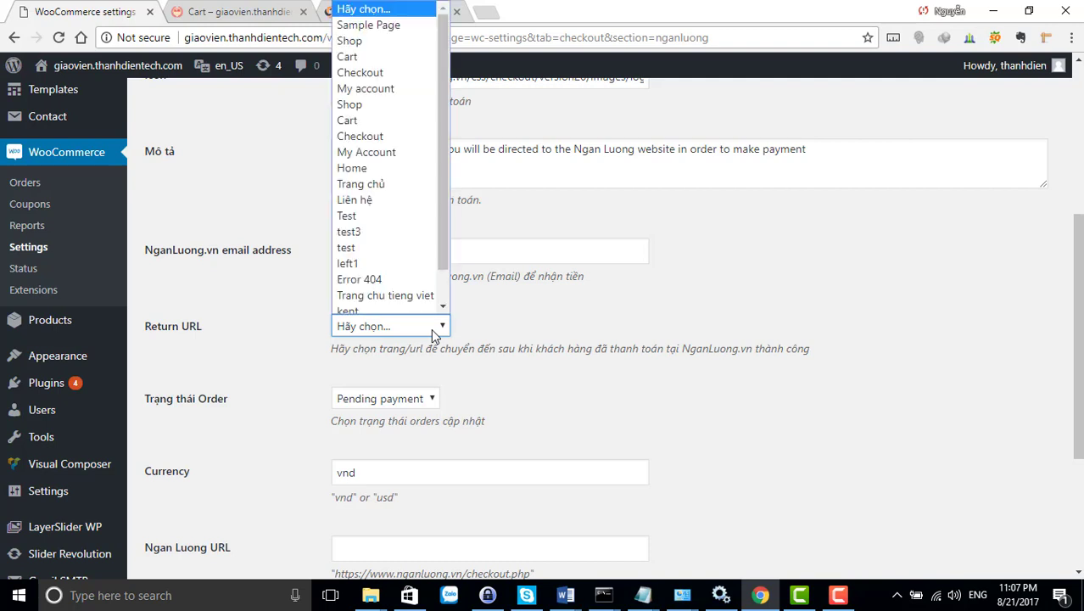
pyautogui.click(395, 178)
pyautogui.scroll(2, 416, 280)
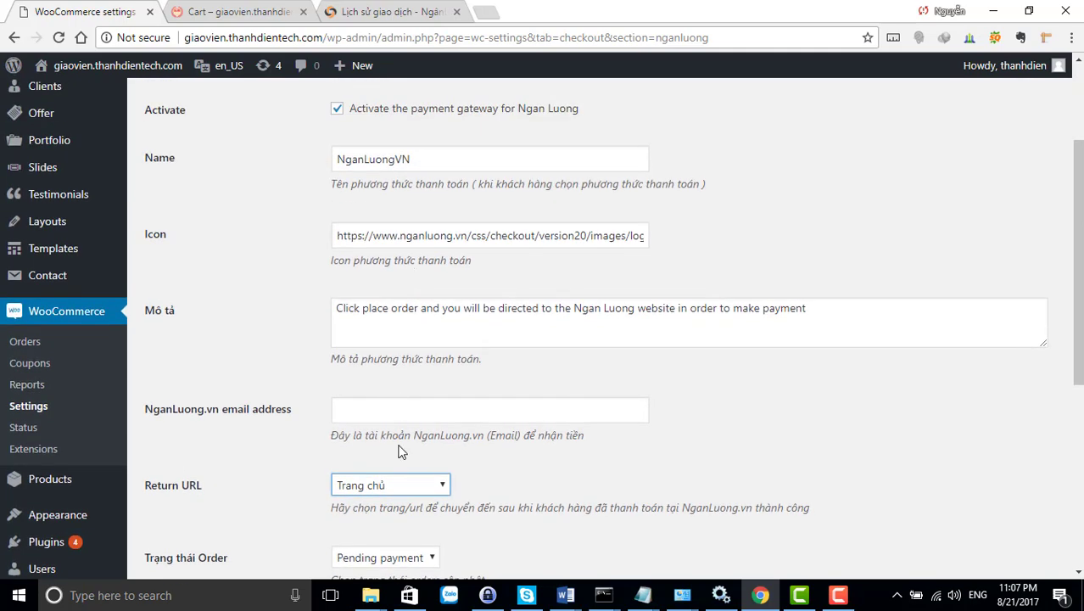
pyautogui.click(403, 411)
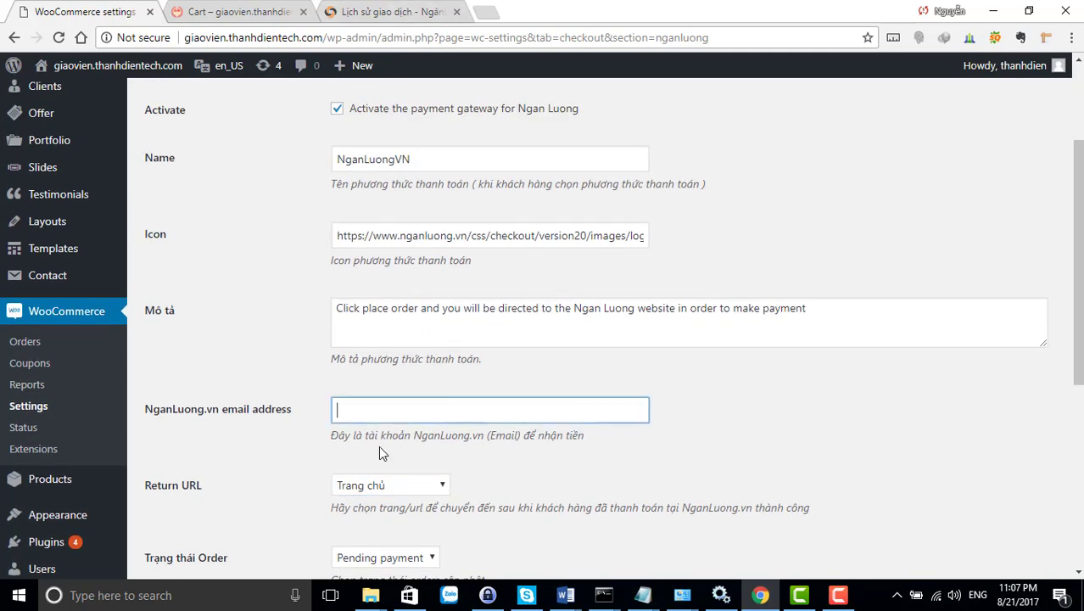
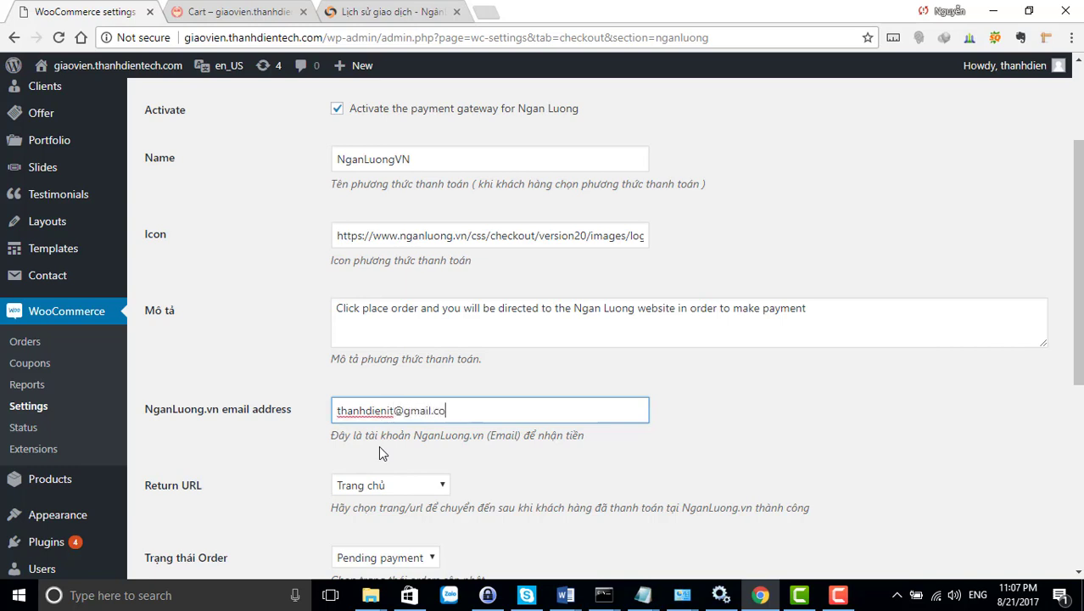
# Review the payment description text and the currency field
pyautogui.moveTo(811, 317); pyautogui.dragTo(341, 312)
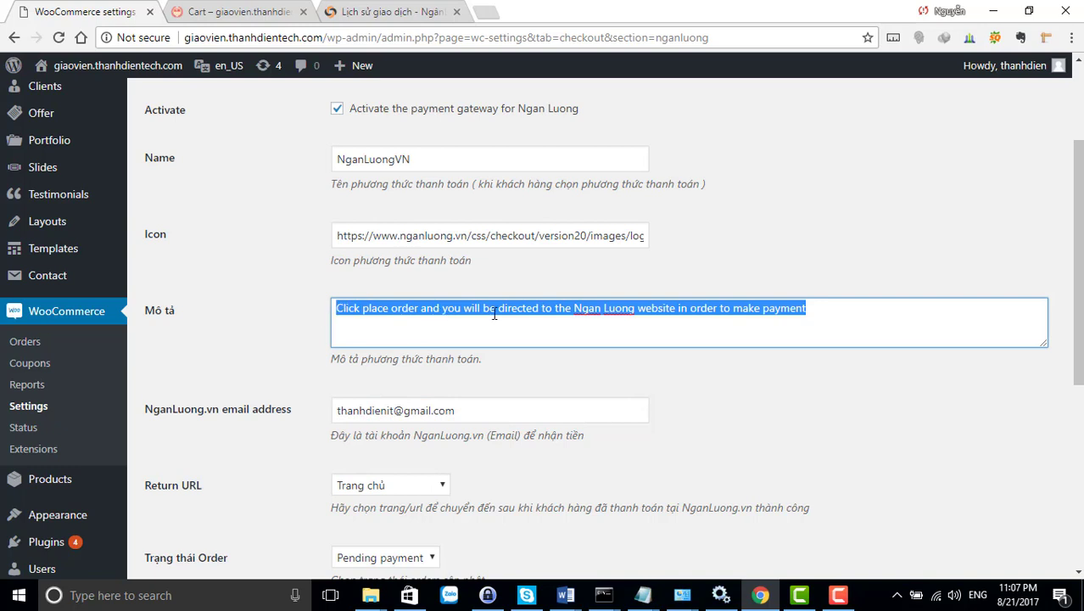
pyautogui.click(823, 313)
pyautogui.moveTo(821, 309); pyautogui.dragTo(331, 317)
pyautogui.scroll(1, 591, 366)
pyautogui.scroll(-4, 554, 366)
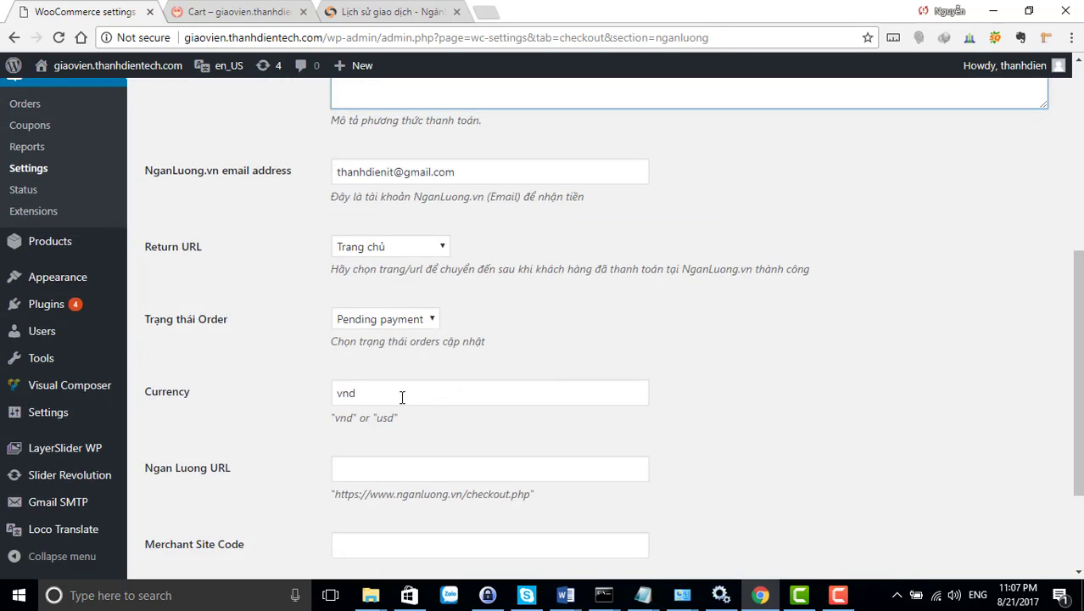
pyautogui.click(382, 395)
pyautogui.scroll(-2, 464, 394)
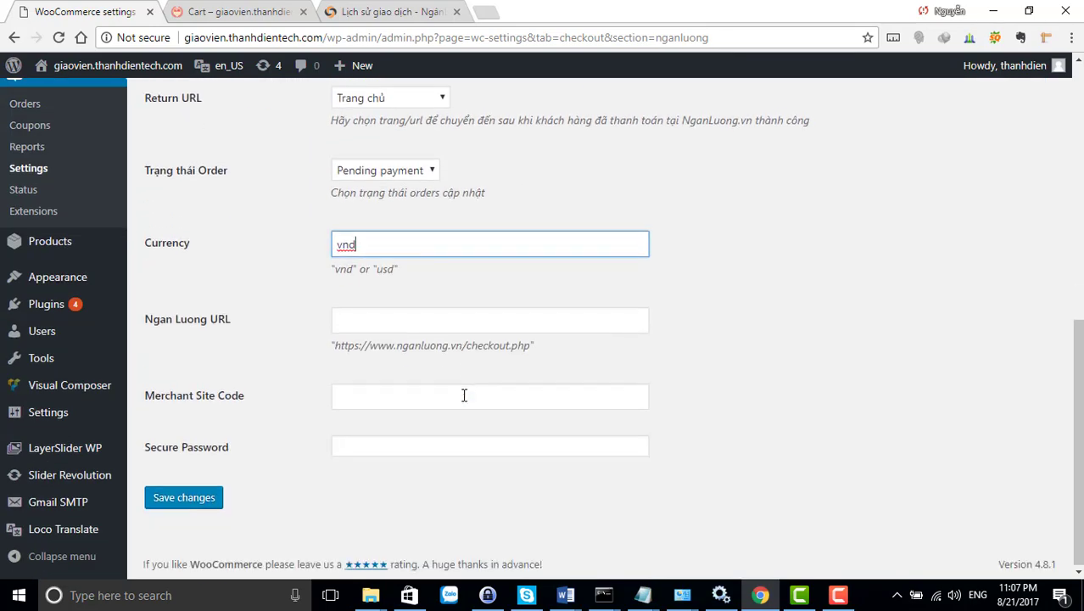
pyautogui.click(400, 321)
pyautogui.moveTo(530, 344); pyautogui.dragTo(338, 346)
pyautogui.click(370, 321)
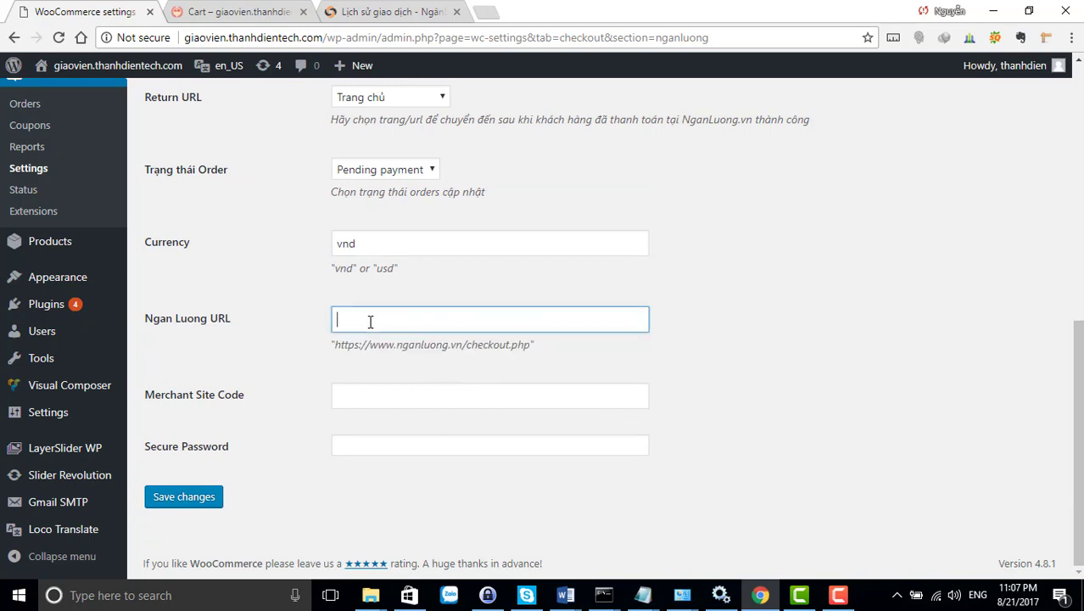
pyautogui.hotkey('ctrl', 'v')
pyautogui.click(363, 400)
pyautogui.click(365, 446)
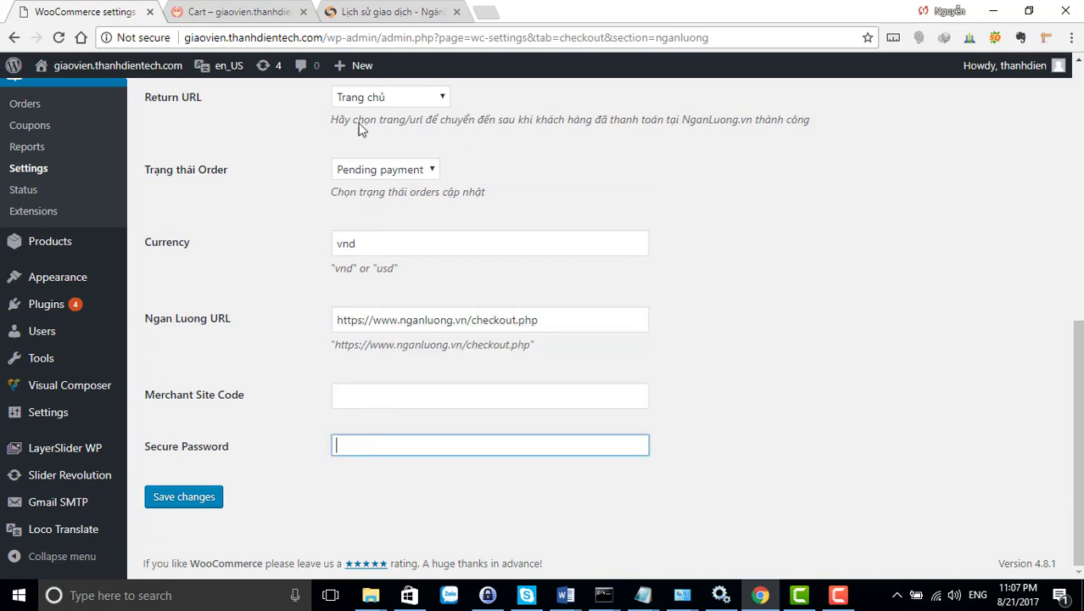
pyautogui.click(374, 17)
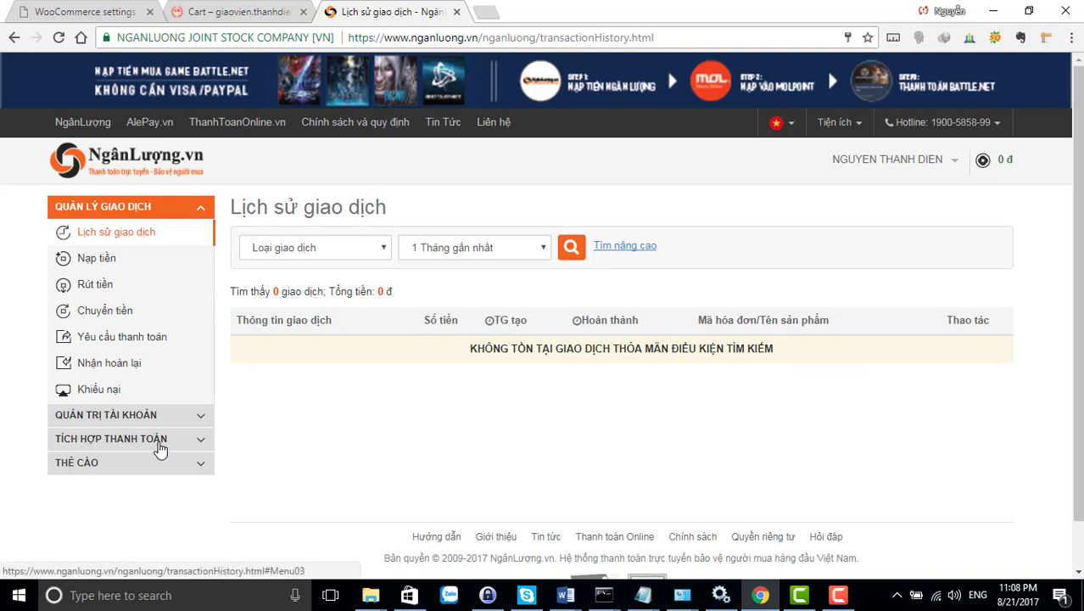
# Open TÍCH HỢP THANH TOÁN > Tích hợp thanh toán and start Đăng ký tích hợp
pyautogui.click(158, 443)
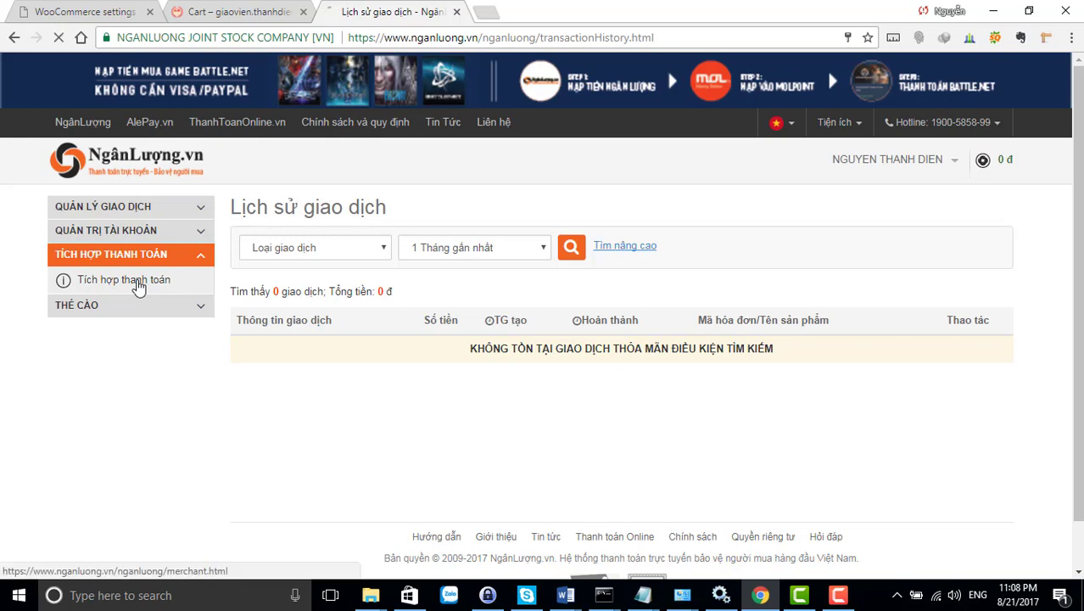
pyautogui.click(139, 287)
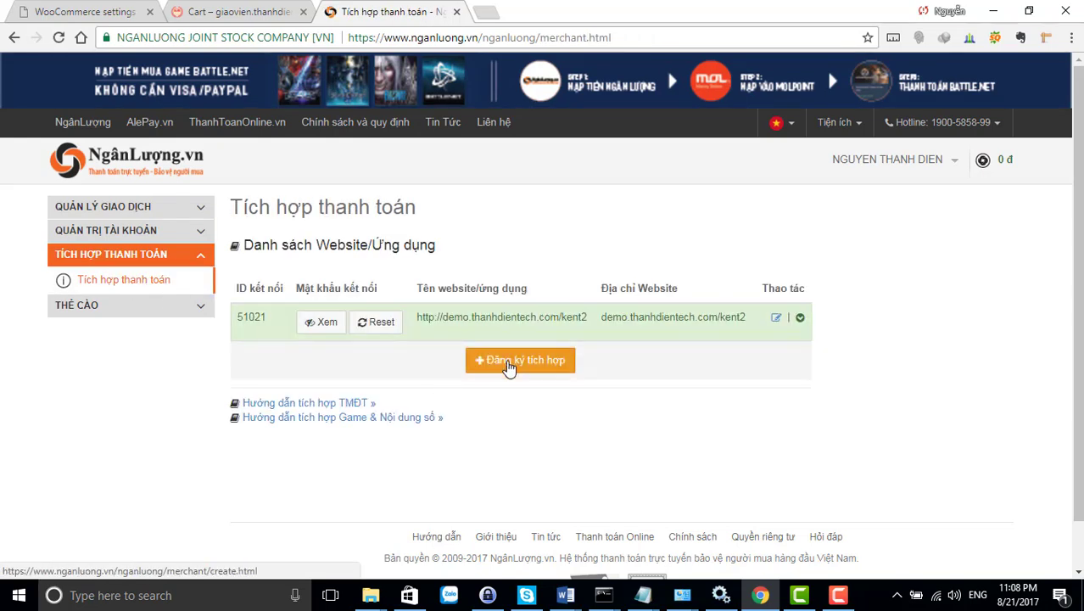
pyautogui.click(508, 364)
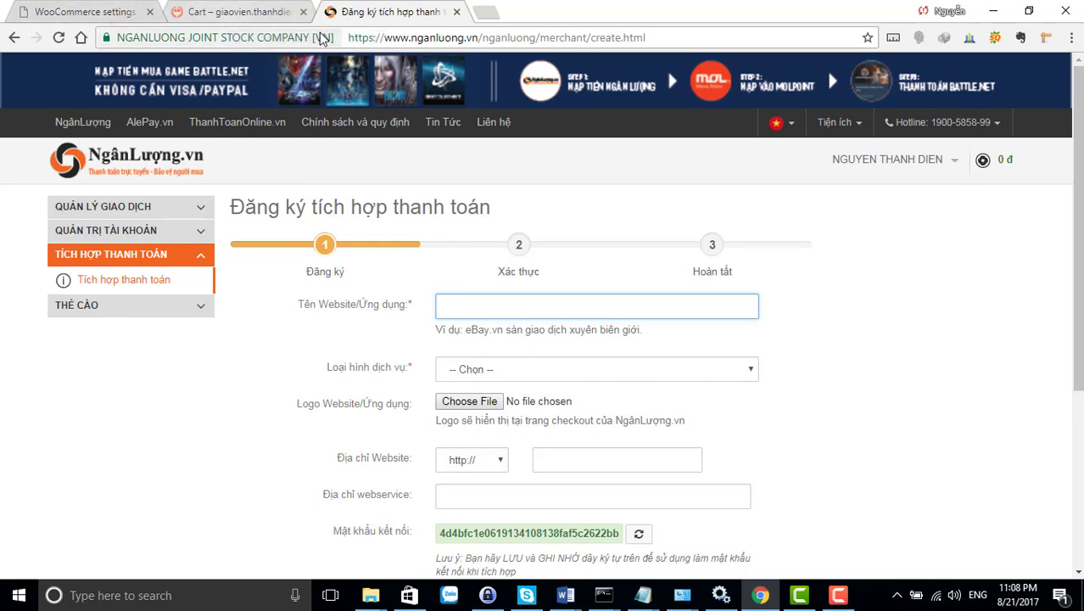
pyautogui.click(255, 16)
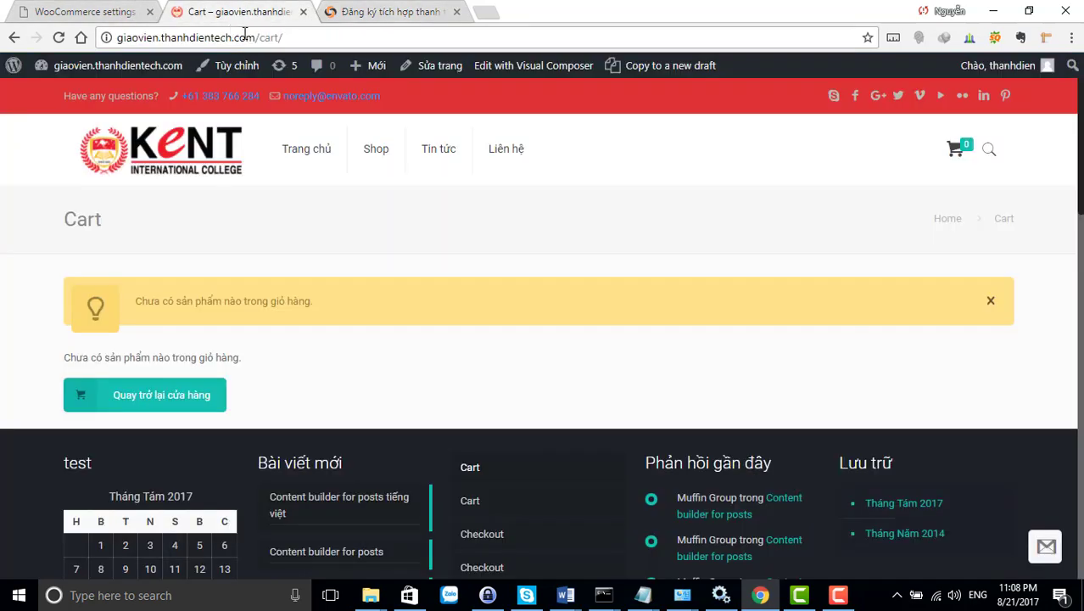
pyautogui.click(255, 37)
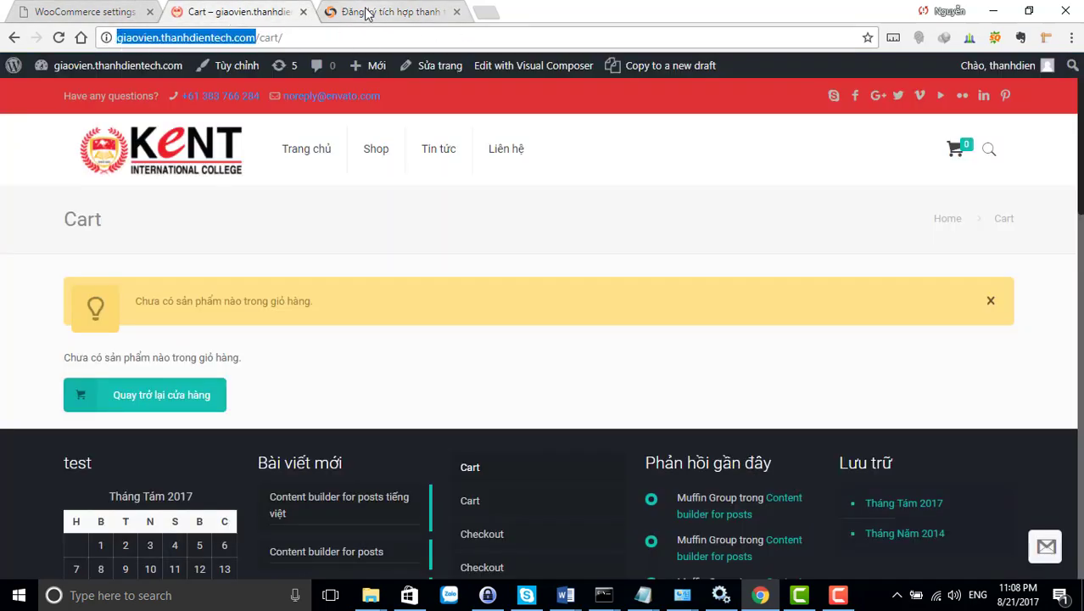
pyautogui.click(409, 19)
pyautogui.write('http://giaovien.thanhdientech.com')
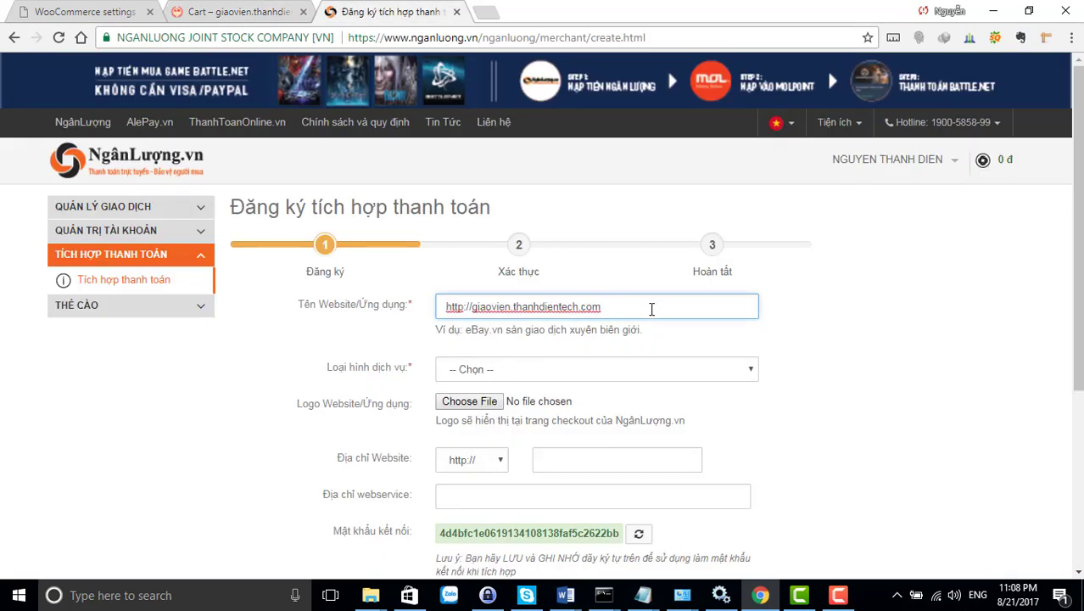
pyautogui.click(538, 370)
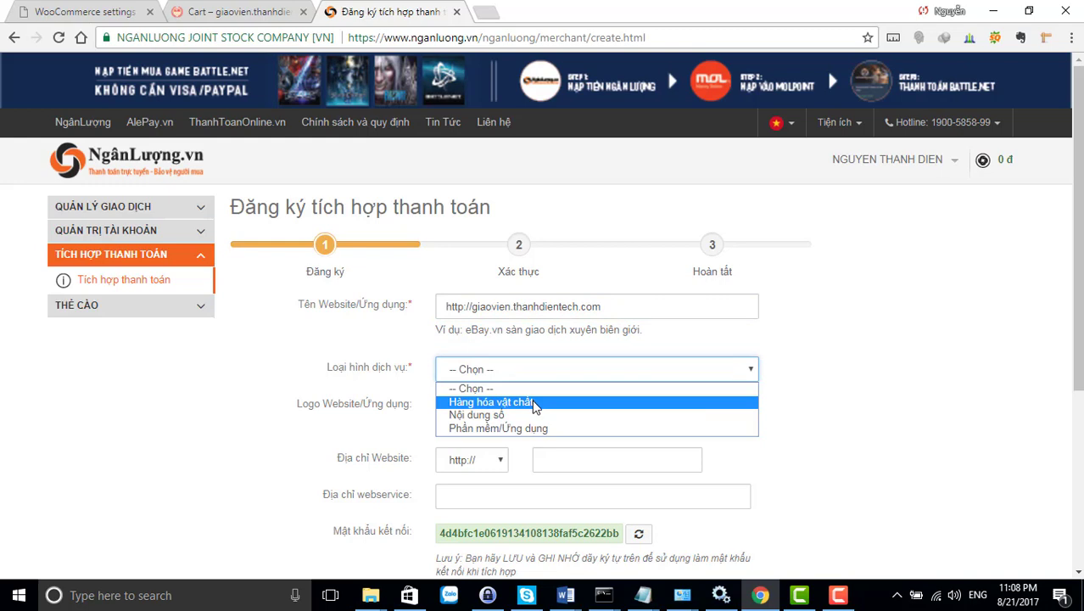
pyautogui.click(534, 403)
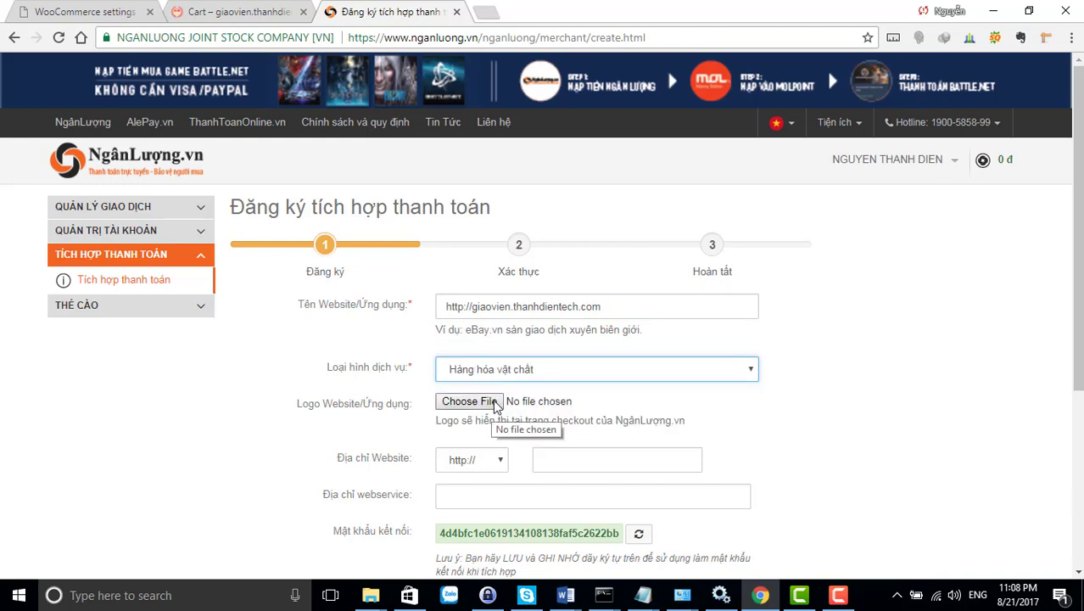
pyautogui.scroll(-1, 496, 406)
# Attach kent-logo.png from the Desktop as the site logo
pyautogui.click(469, 322)
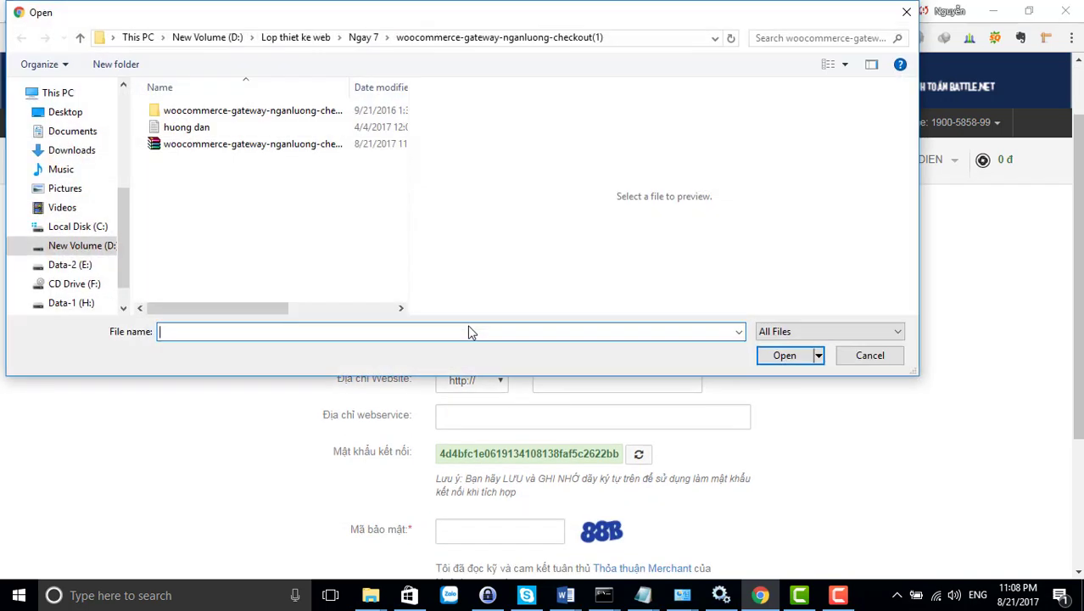
pyautogui.click(52, 112)
pyautogui.scroll(-5, 267, 257)
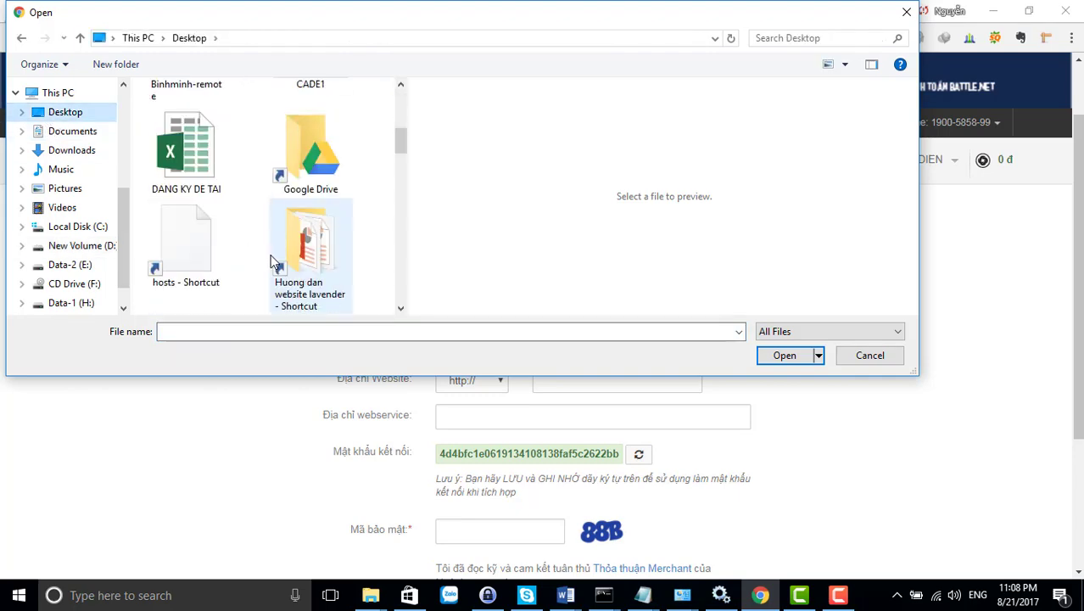
pyautogui.click(186, 191)
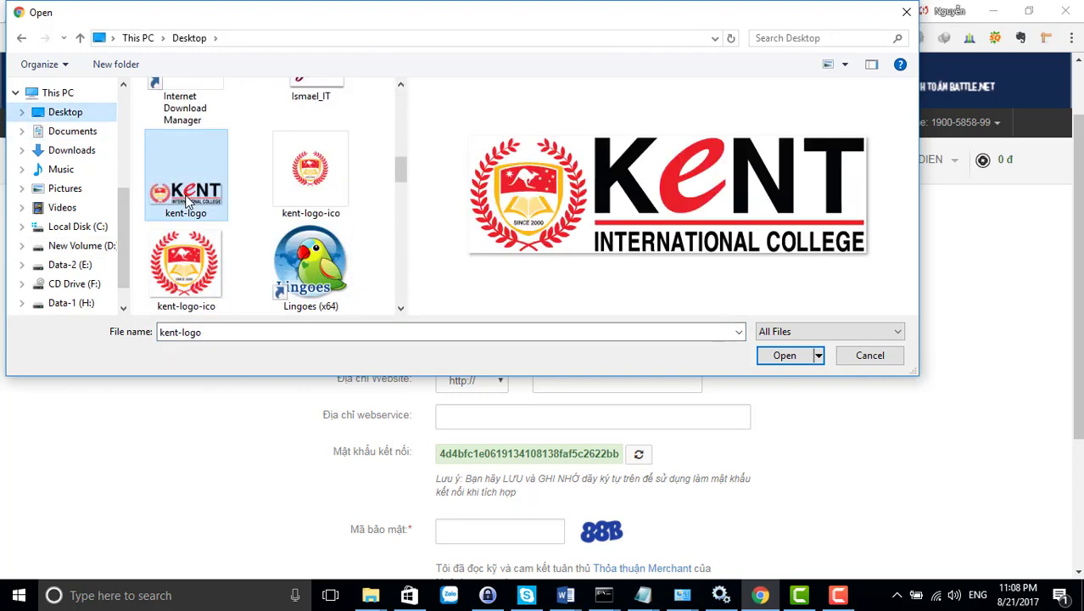
pyautogui.click(784, 356)
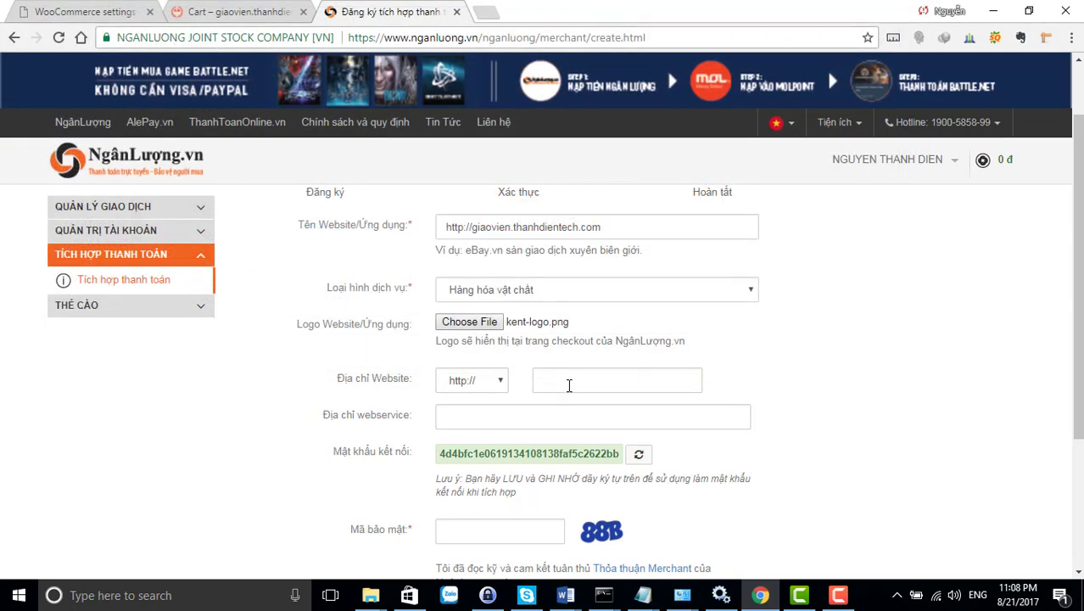
pyautogui.click(569, 385)
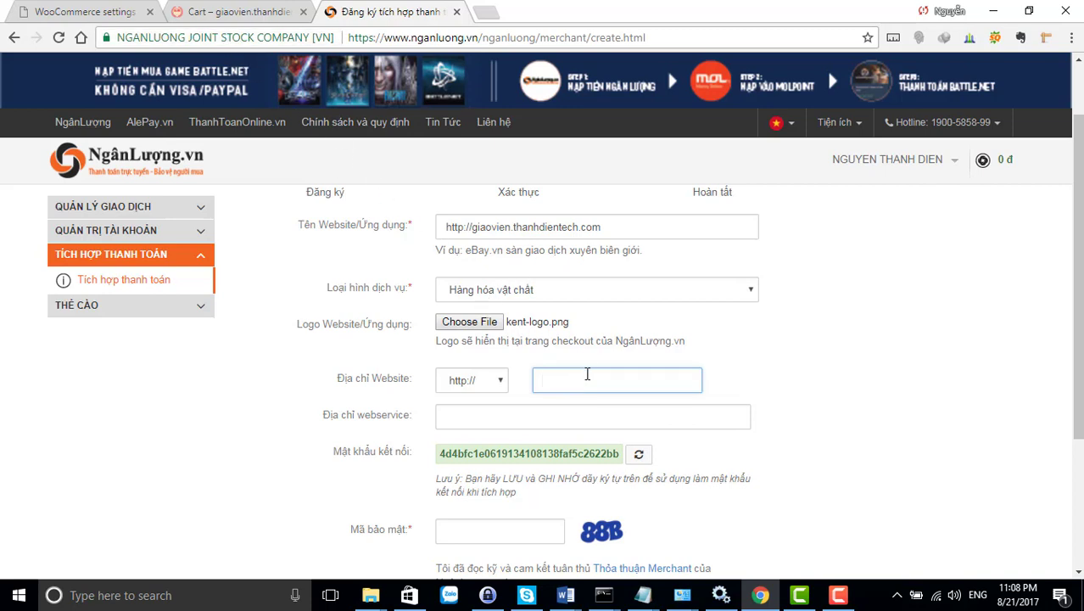
pyautogui.write('http://giaovien.thanhdientech.com')
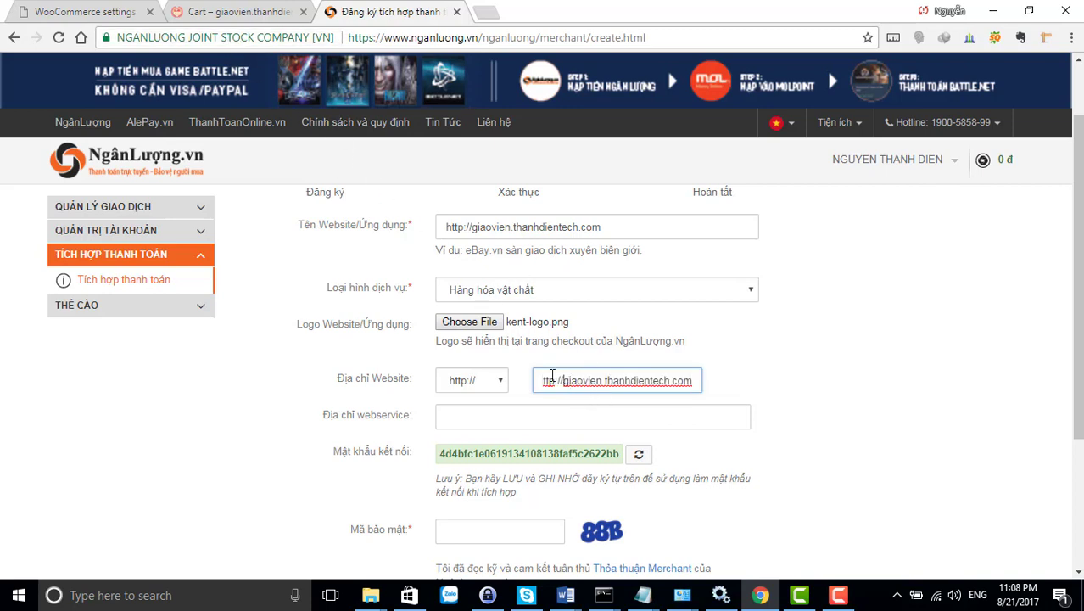
pyautogui.moveTo(543, 380); pyautogui.dragTo(563, 380)
pyautogui.press('BackSpace')
pyautogui.click(532, 421)
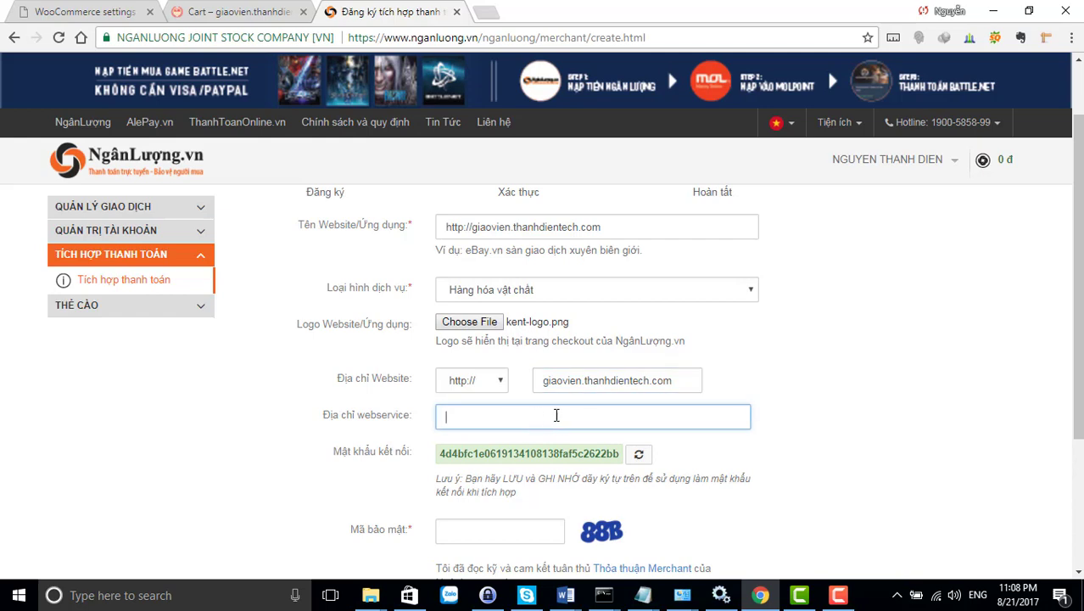
pyautogui.scroll(-2, 473, 353)
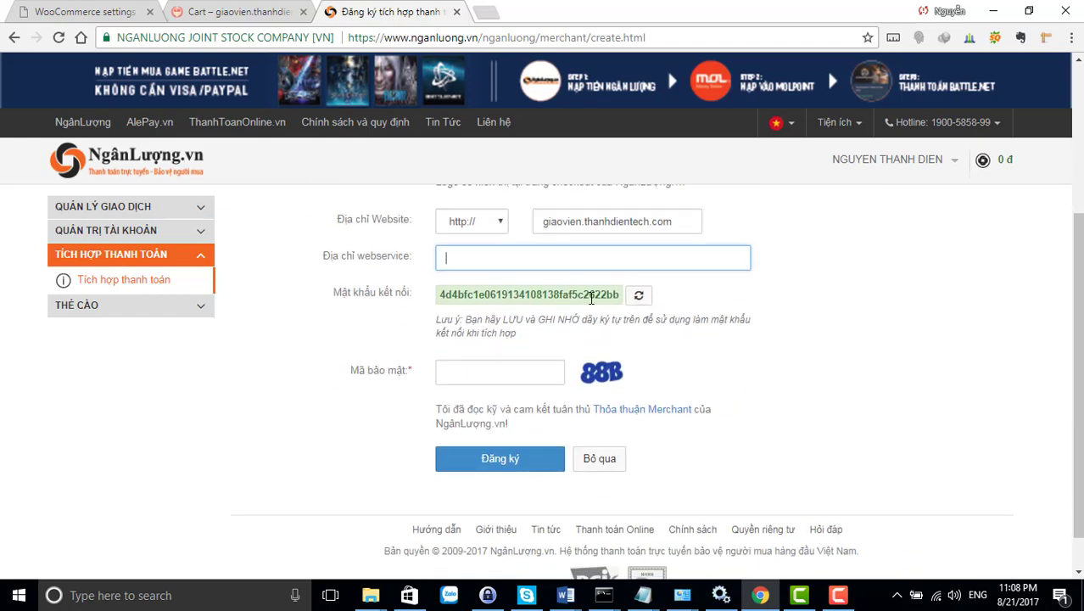
pyautogui.click(468, 299)
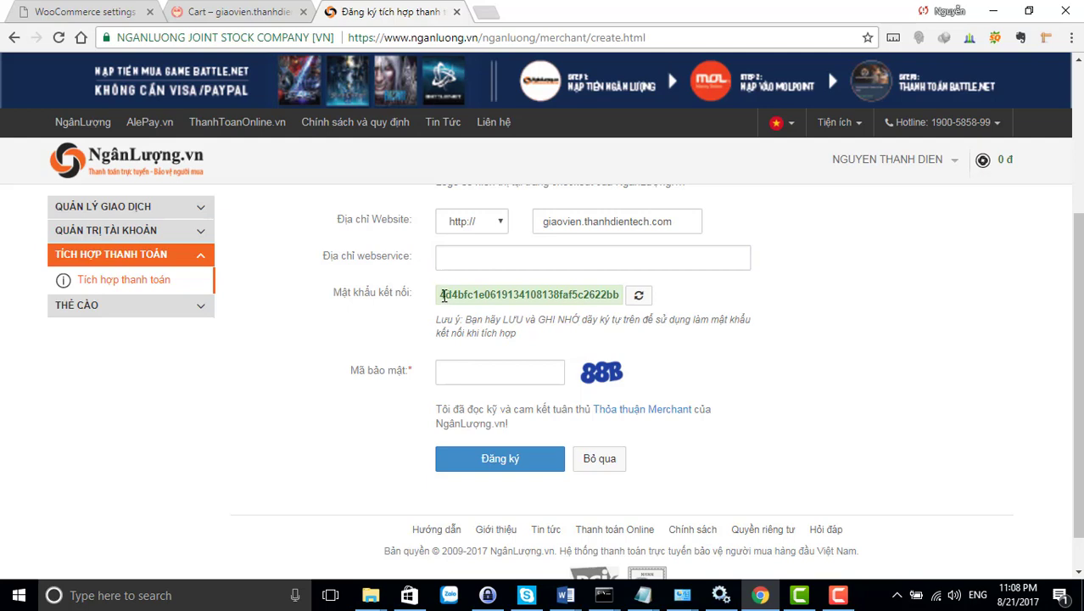
pyautogui.moveTo(441, 295); pyautogui.dragTo(626, 298)
pyautogui.hotkey('ctrl', 'c')
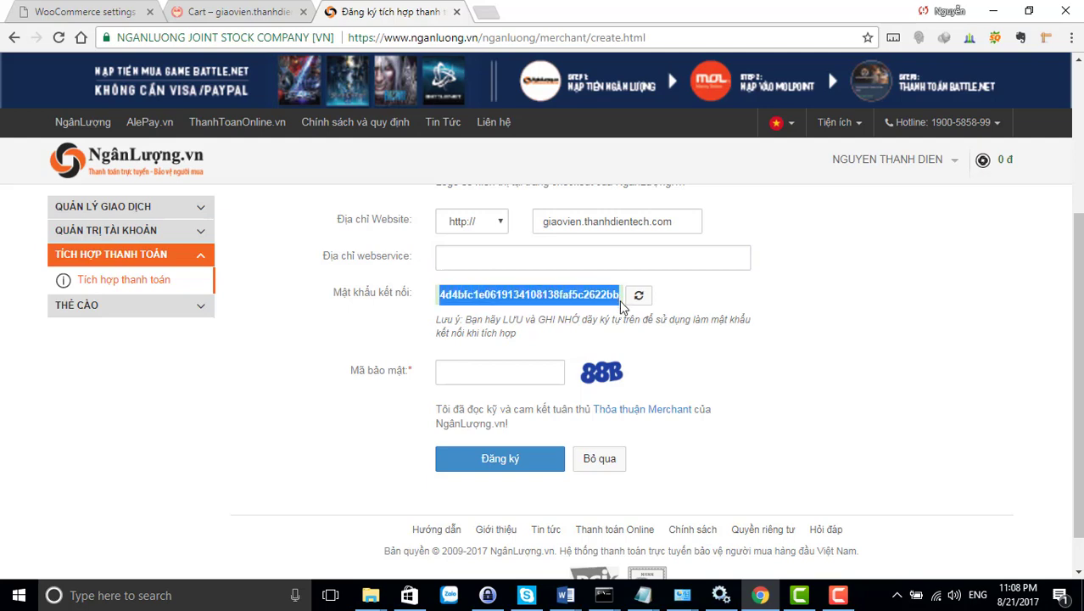
# Paste the NganLuong connection password into a new Notepad note, then return to the security code field
pyautogui.click(643, 595)
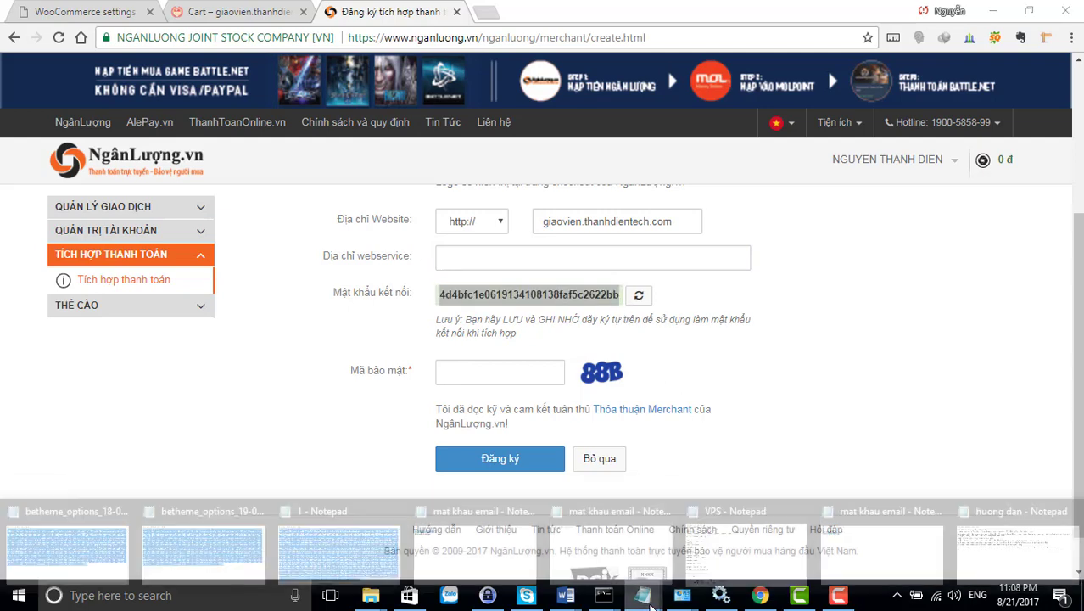
pyautogui.click(92, 596)
pyautogui.write('not')
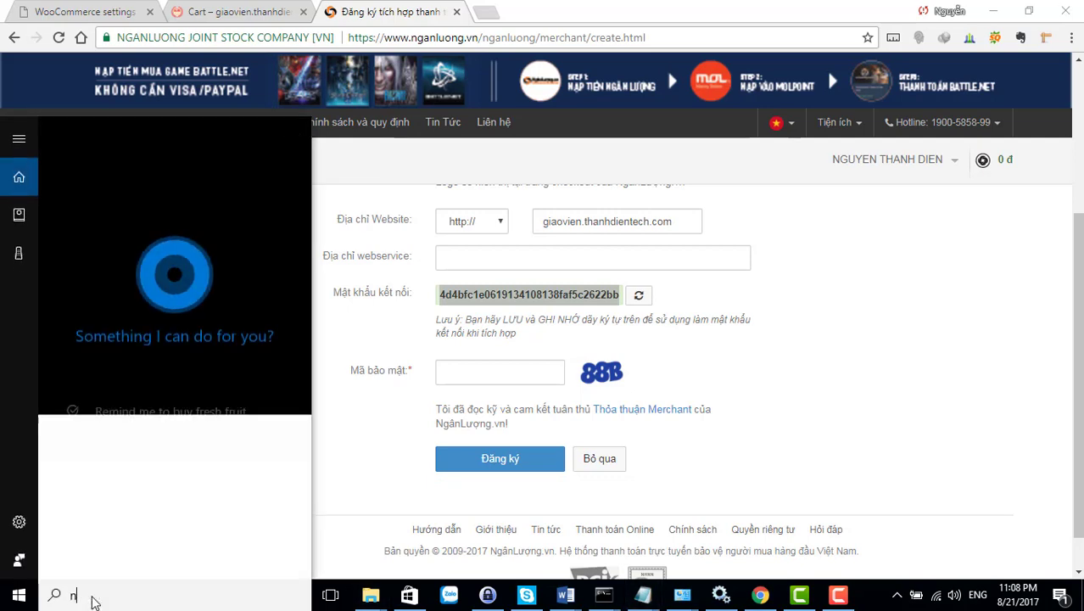
pyautogui.click(65, 205)
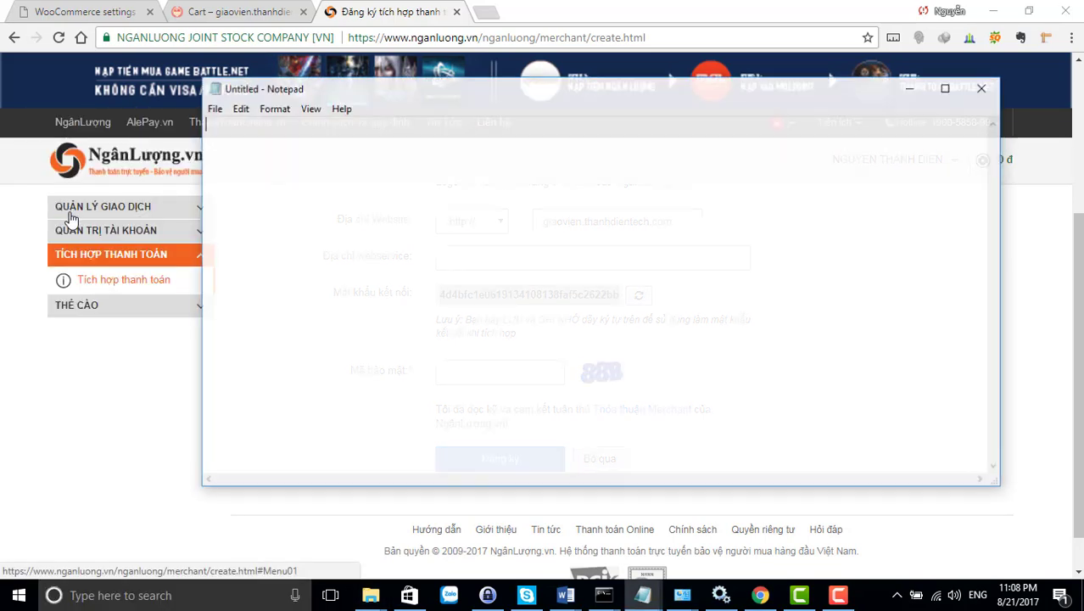
pyautogui.hotkey('ctrl', 'v')
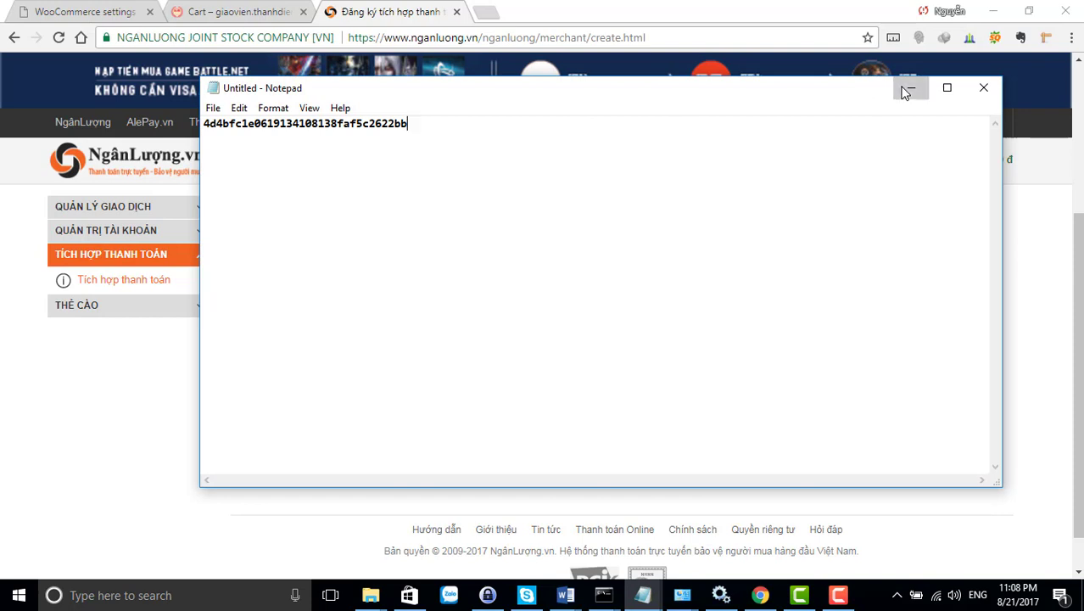
pyautogui.click(911, 88)
pyautogui.click(517, 373)
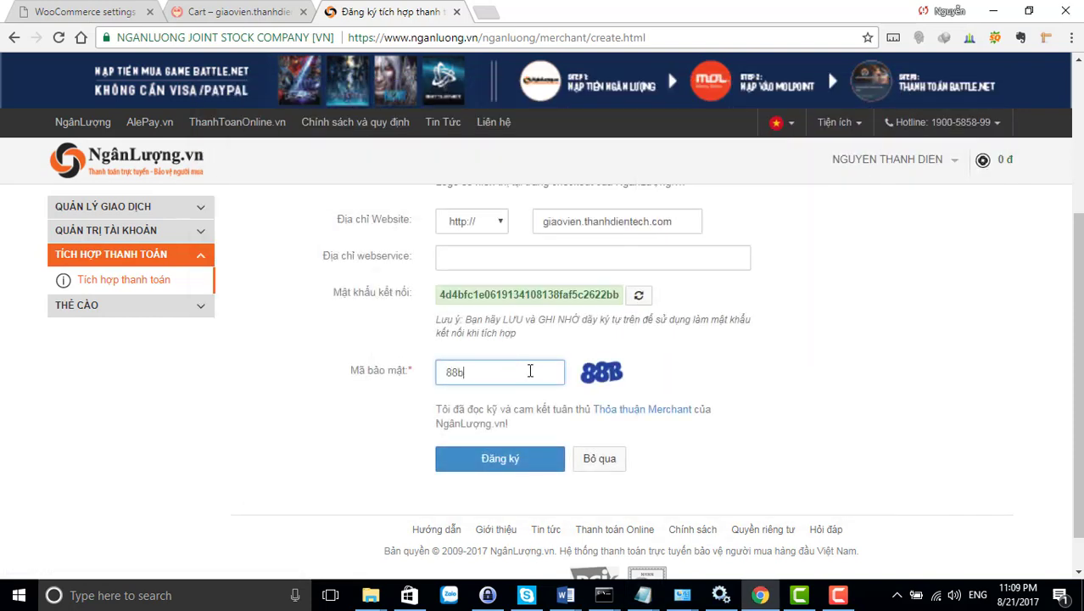
# Fill in the webservice address, submit the merchant registration, and retype the security code
pyautogui.scroll(2, 535, 428)
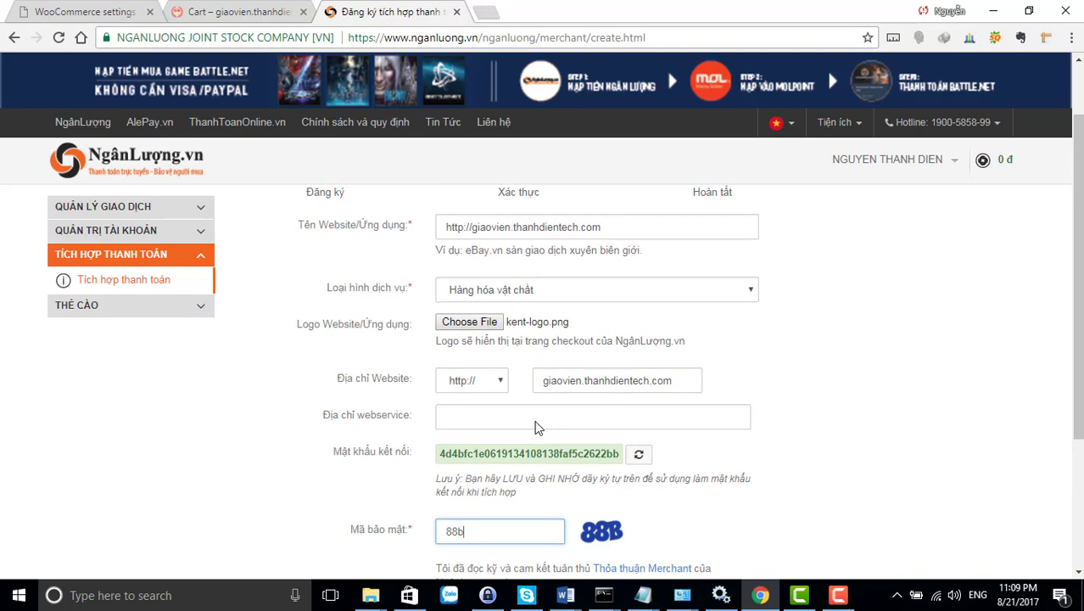
pyautogui.click(536, 421)
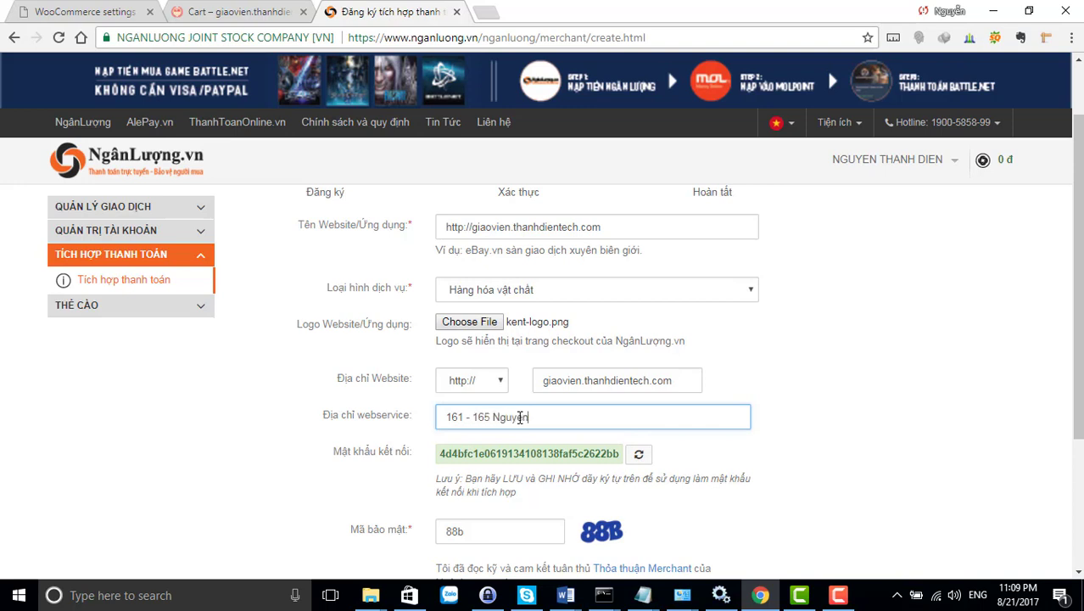
pyautogui.write('nh  p12 q5')
pyautogui.scroll(-2, 520, 417)
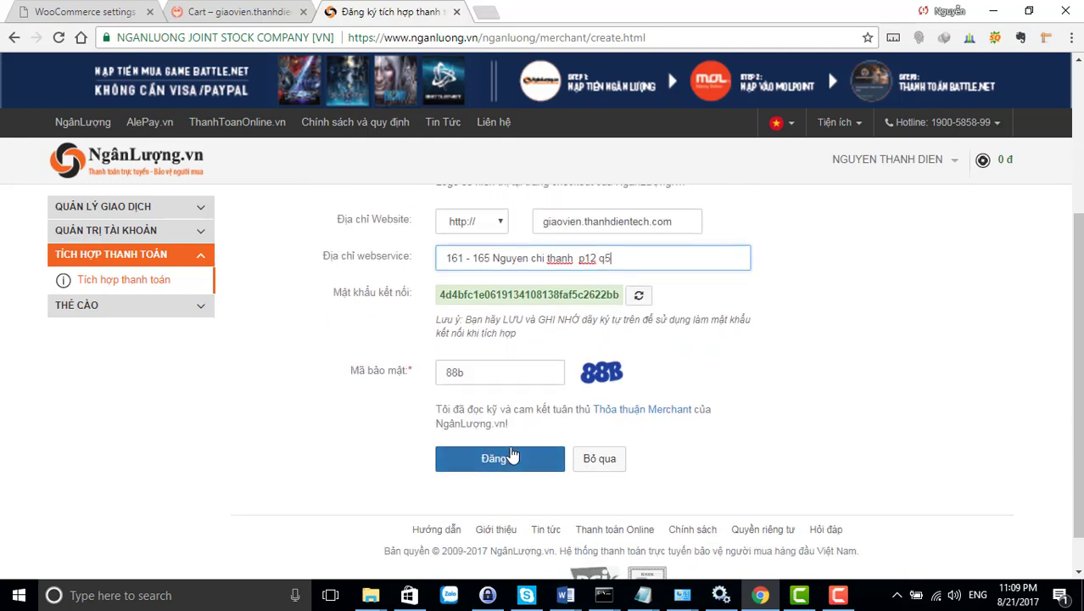
pyautogui.scroll(3, 510, 462)
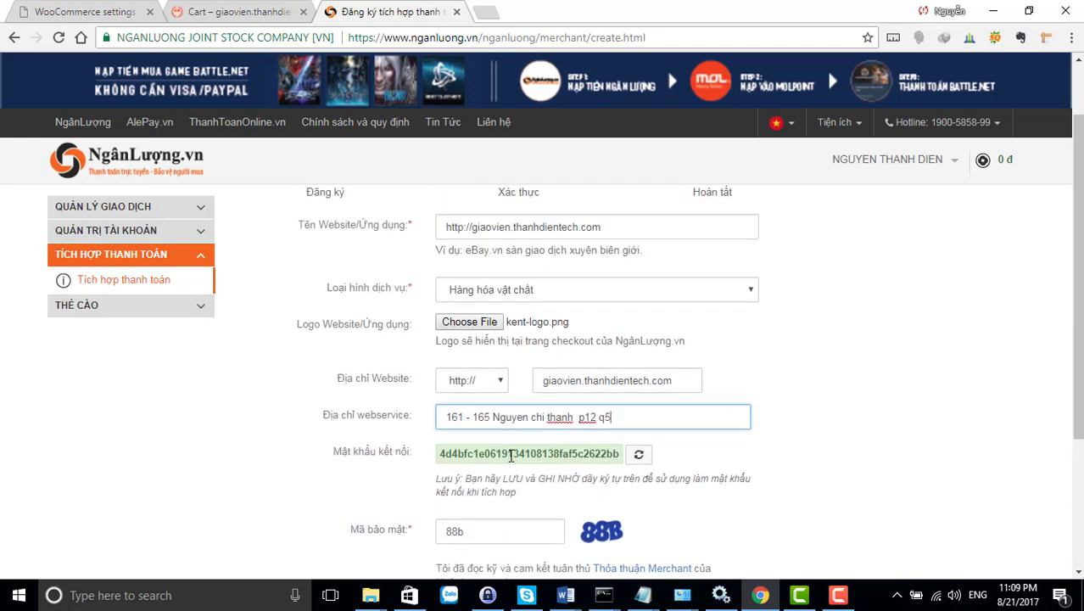
pyautogui.scroll(-3, 509, 462)
pyautogui.scroll(-1, 512, 462)
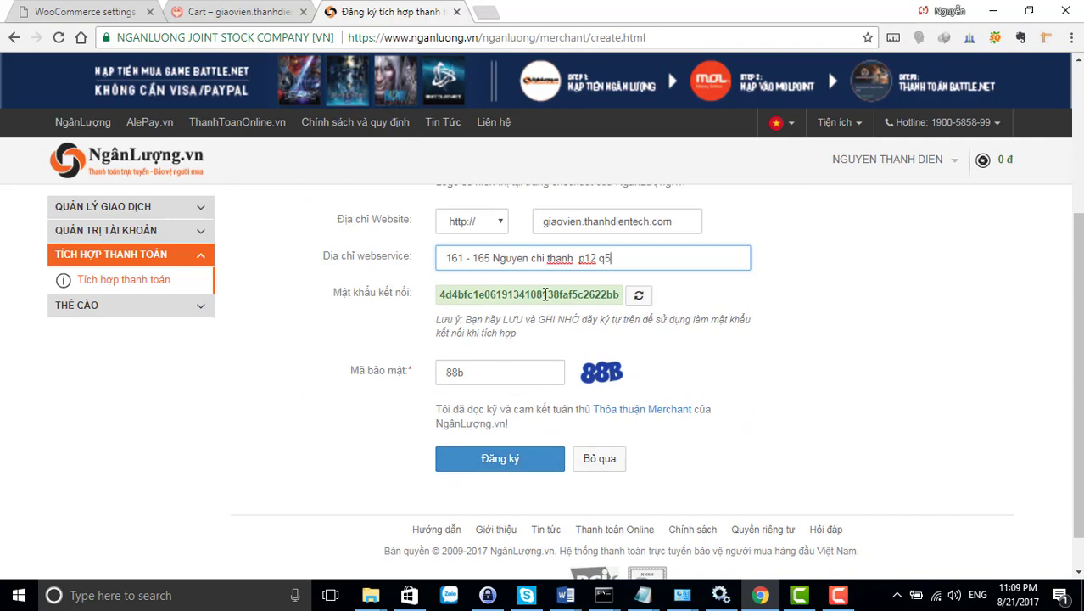
pyautogui.click(490, 462)
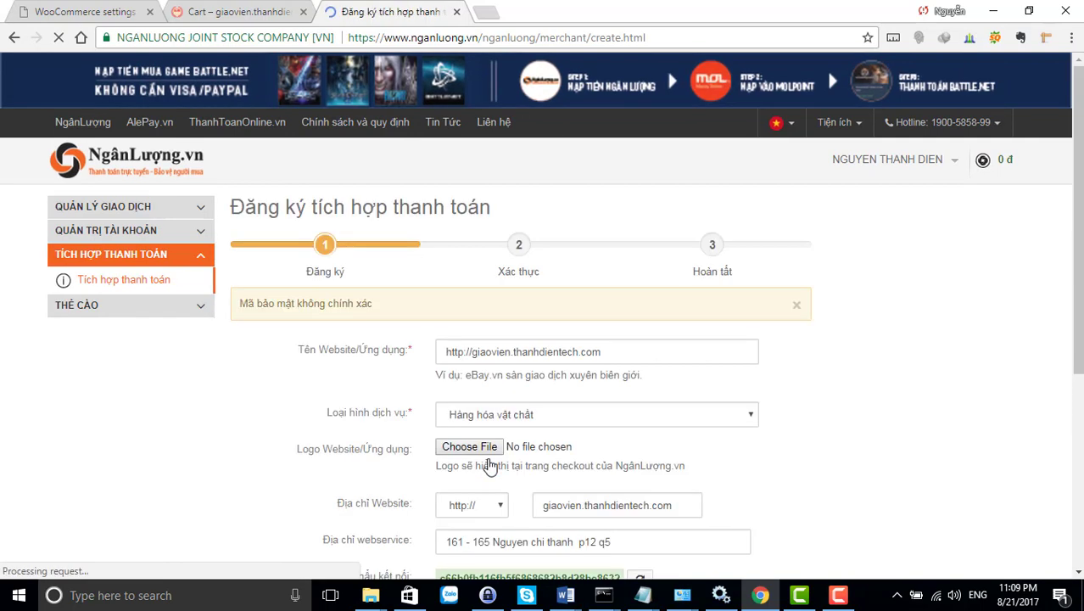
pyautogui.scroll(-3, 564, 479)
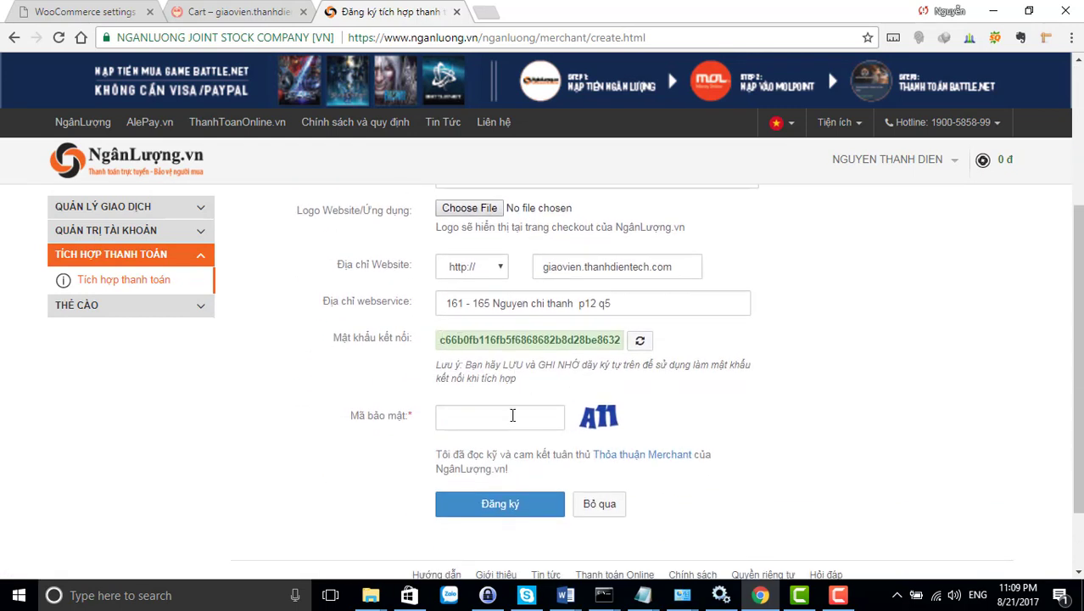
pyautogui.click(513, 414)
pyautogui.scroll(-1, 512, 415)
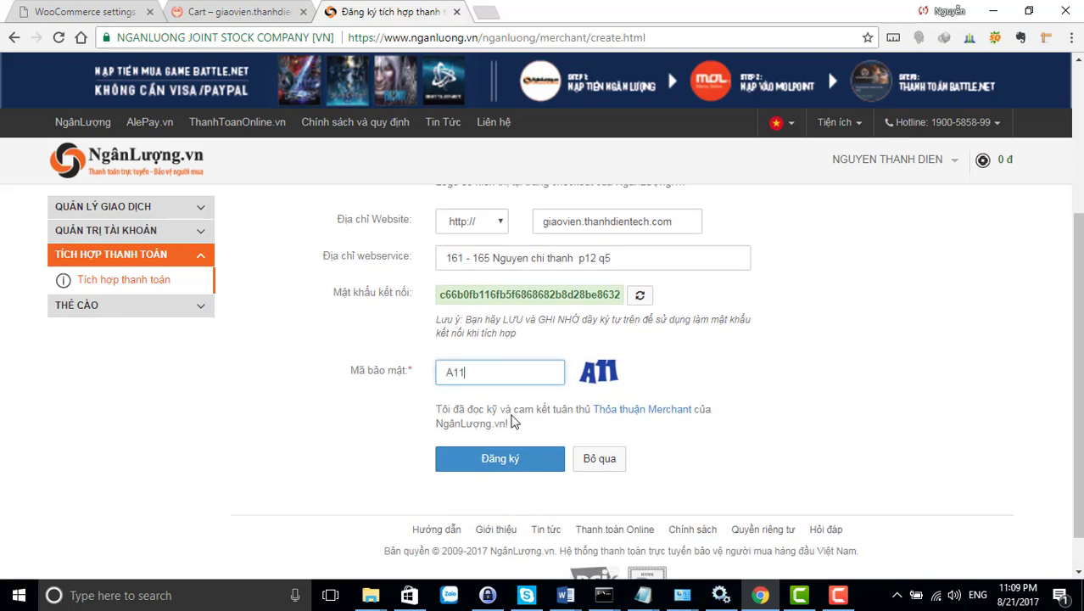
pyautogui.scroll(1, 515, 412)
# Copy the new connection password into the untitled Notepad note, replacing the old key, and return to the form
pyautogui.click(608, 379)
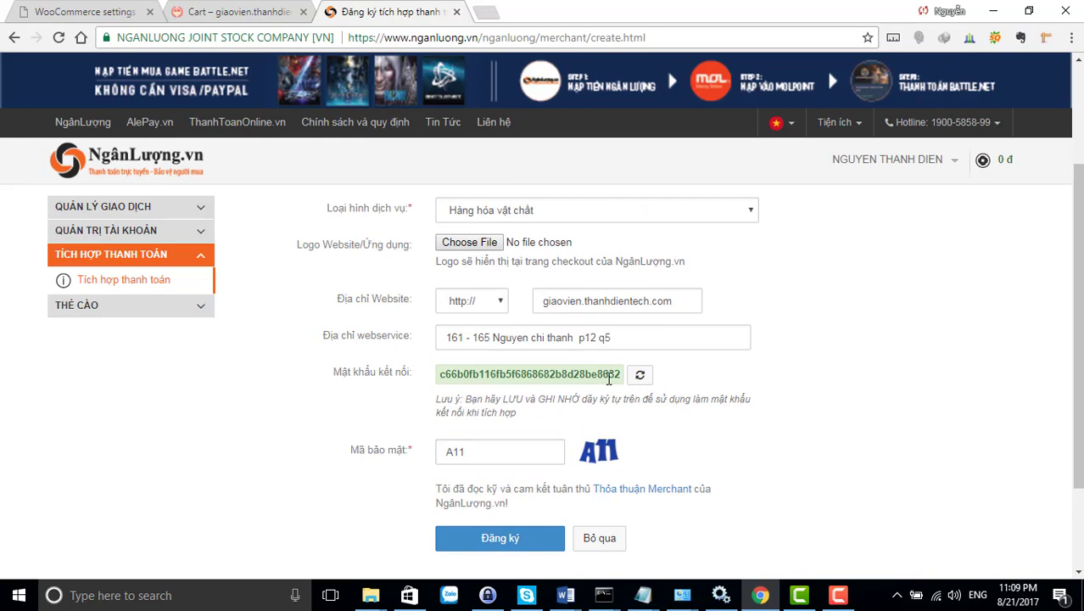
pyautogui.hotkey('ctrl', 'a')
pyautogui.click(613, 374)
pyautogui.moveTo(621, 374); pyautogui.dragTo(431, 380)
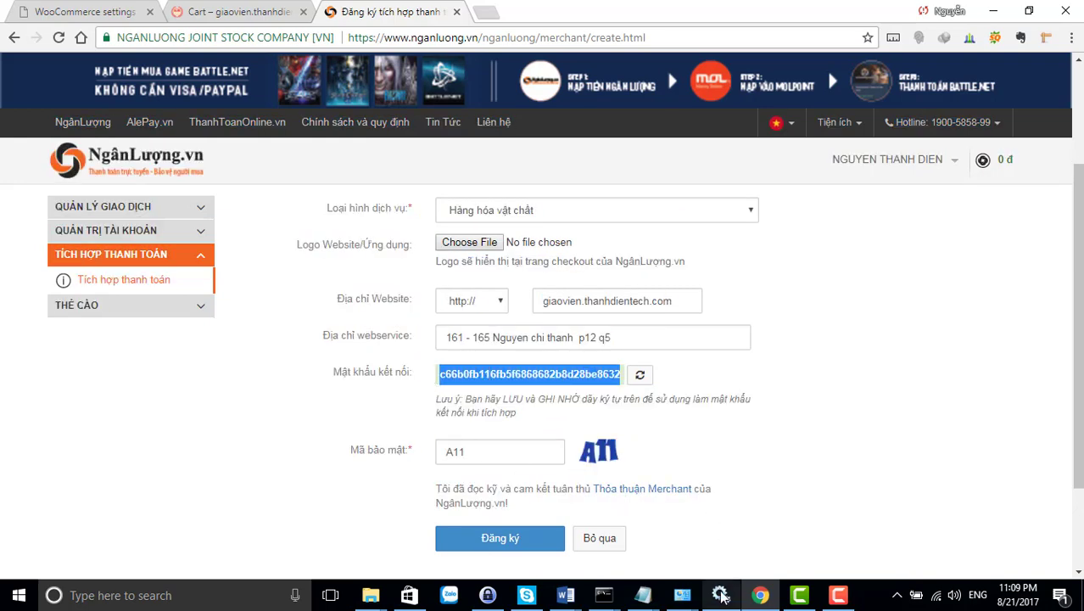
pyautogui.moveTo(643, 594)
pyautogui.click(903, 534)
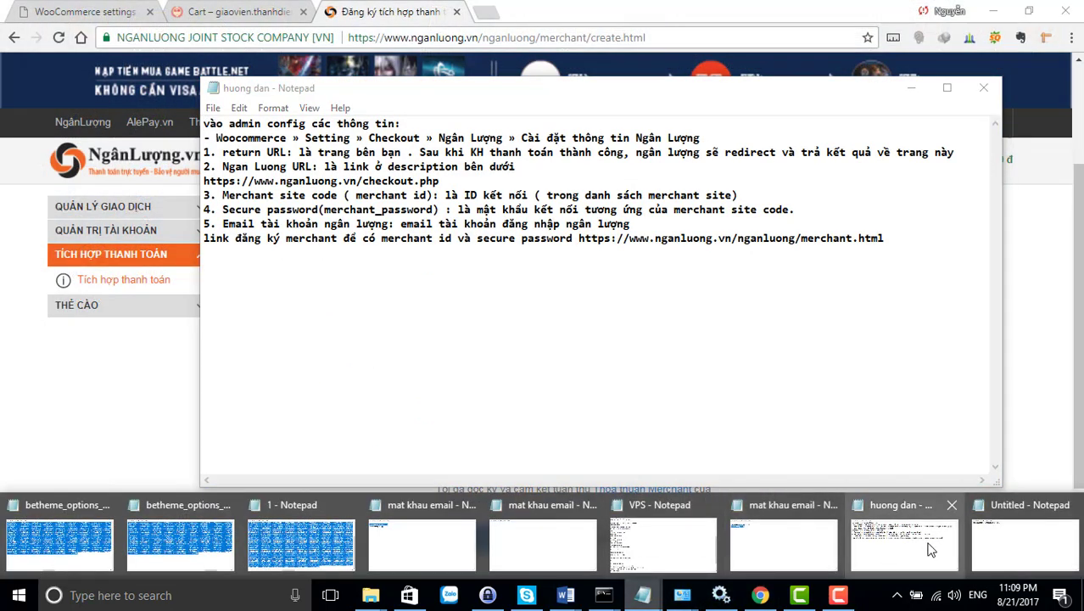
pyautogui.click(1024, 543)
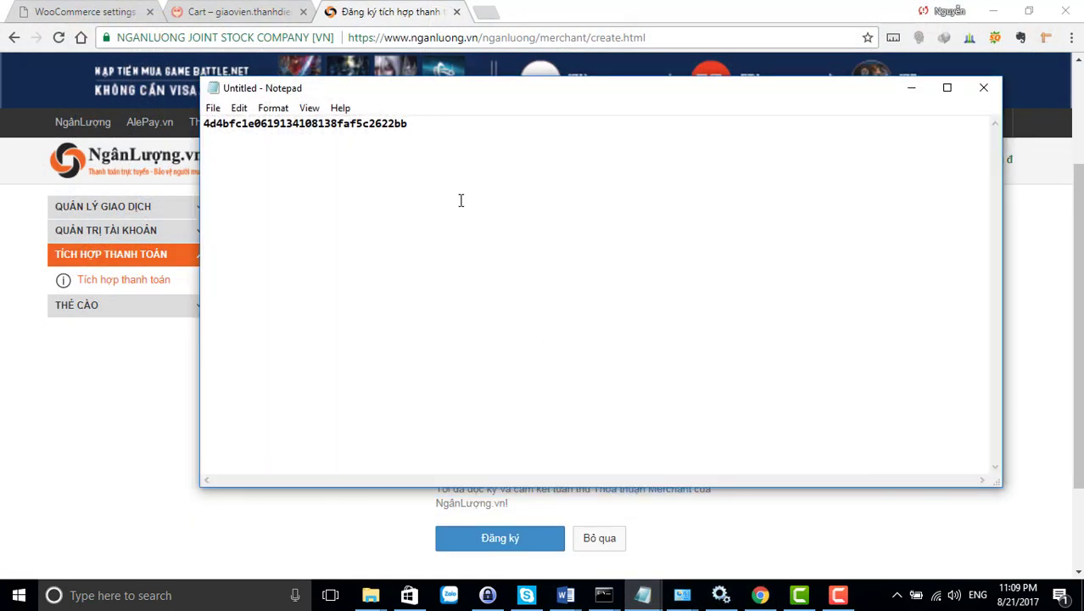
pyautogui.hotkey('ctrl', 'a')
pyautogui.hotkey('ctrl', 'v')
pyautogui.click(911, 87)
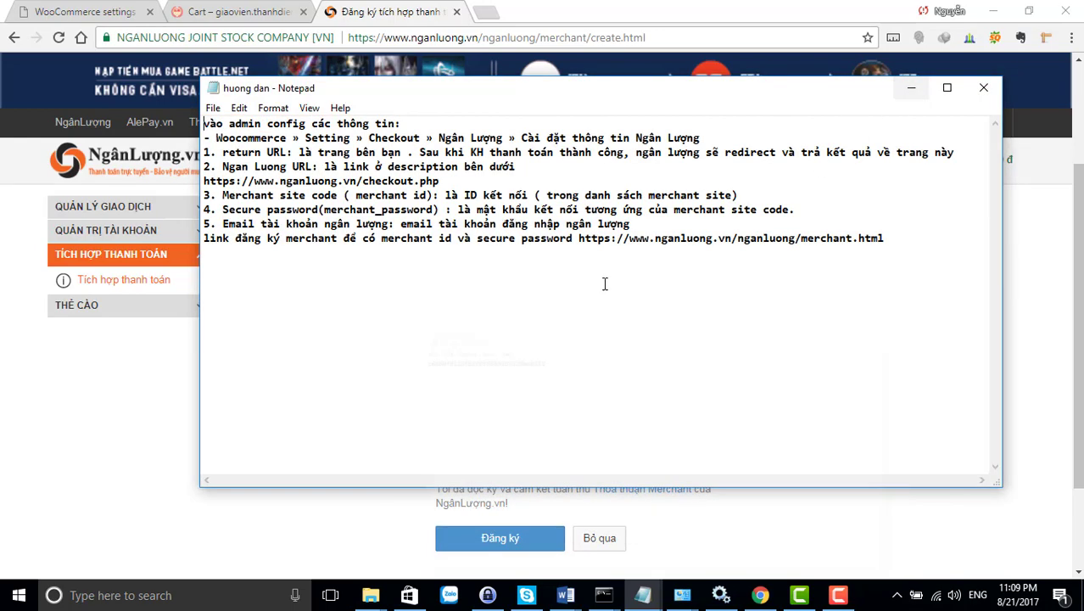
pyautogui.click(170, 458)
pyautogui.scroll(-3, 594, 474)
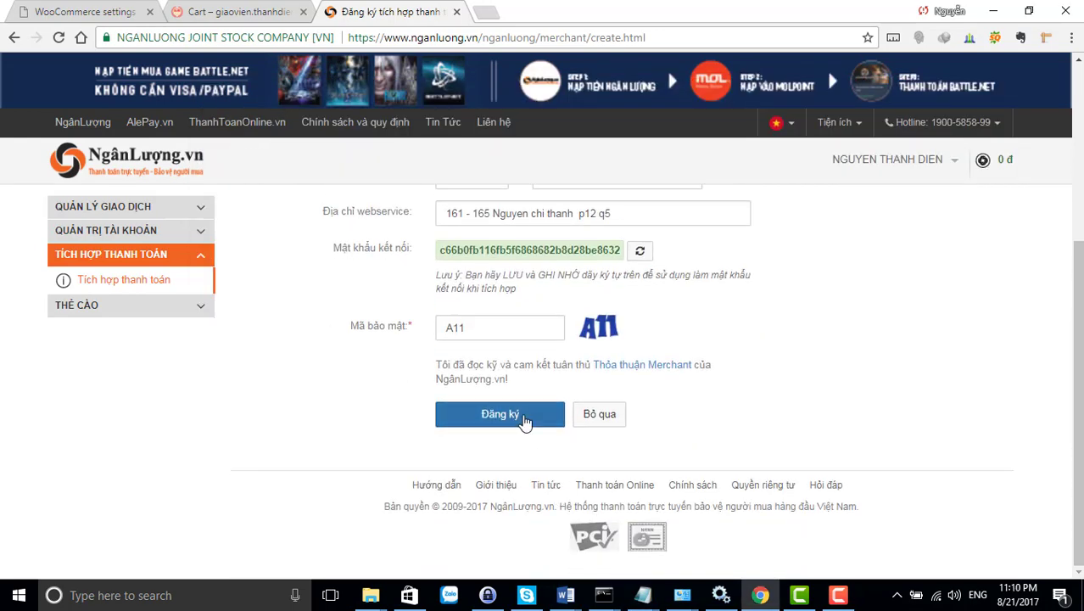
# Resubmit the registration and download the verification HTML file, showing it in the Downloads folder
pyautogui.click(524, 416)
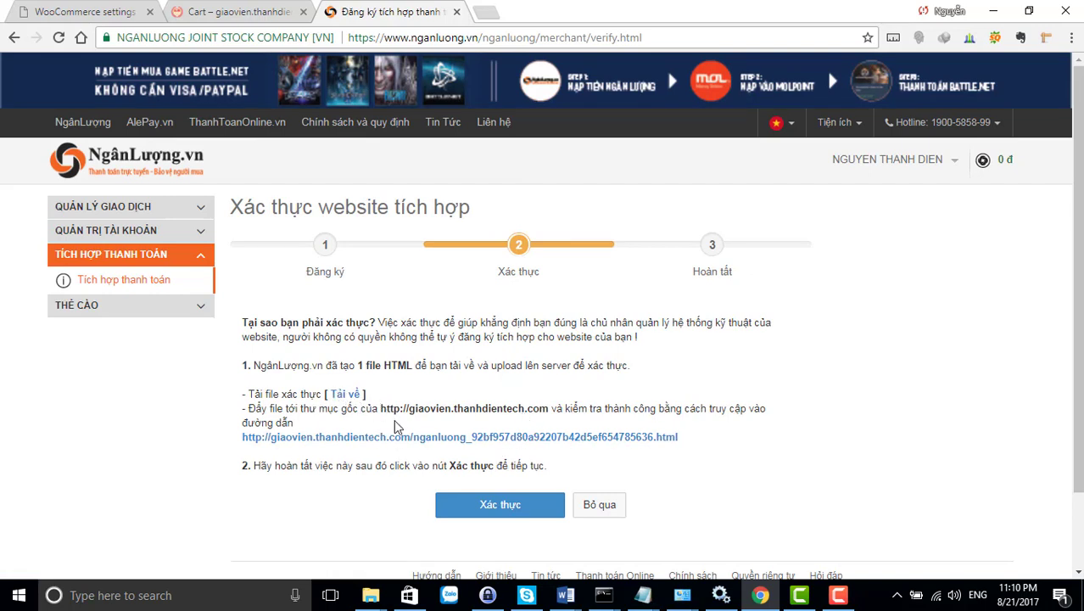
pyautogui.click(351, 395)
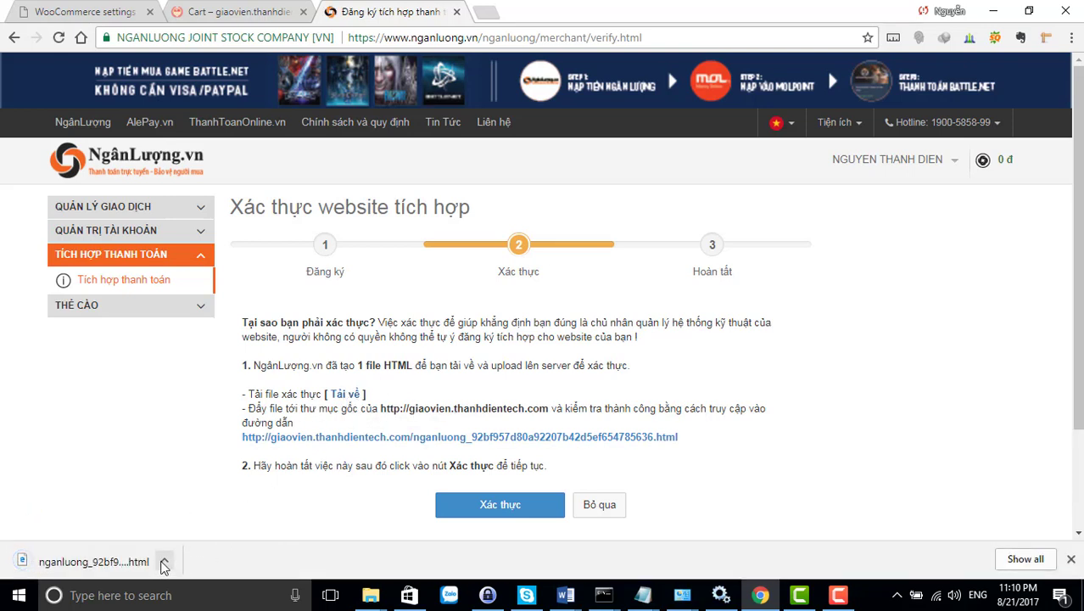
pyautogui.click(164, 561)
pyautogui.click(219, 512)
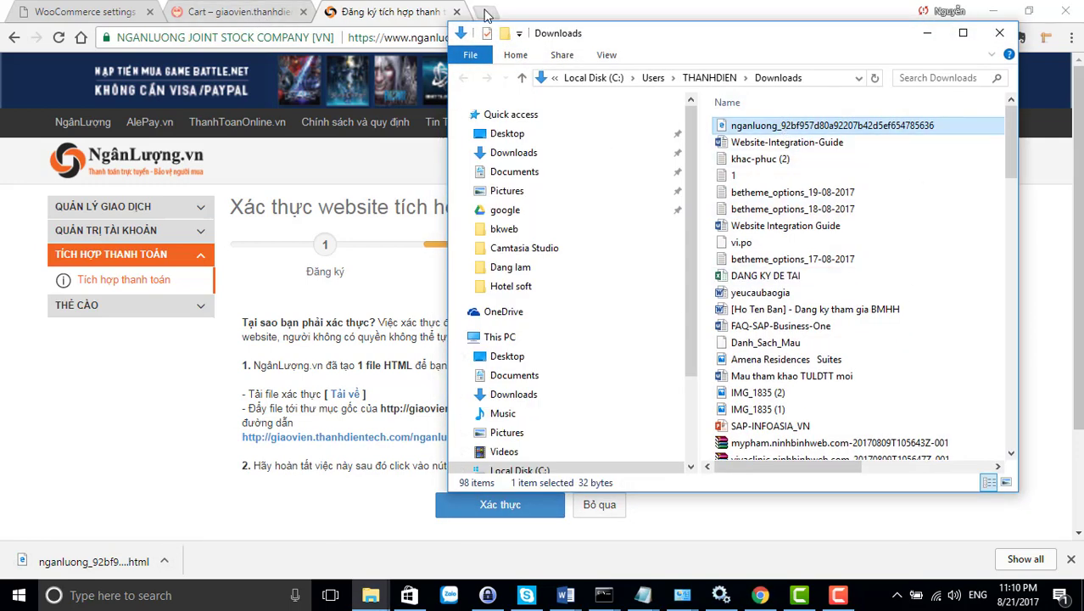
pyautogui.click(484, 12)
# Log in to DirectAdmin using the saved address and username
pyautogui.write('GIAOvien.thanhdientech.com')
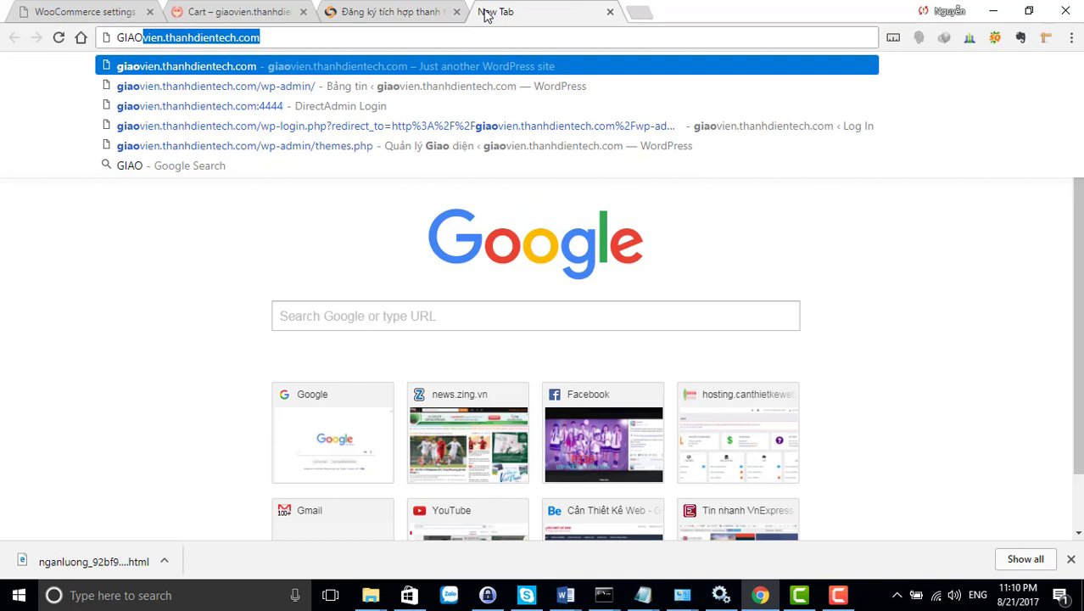
pyautogui.press('Down')
pyautogui.press('Down')
pyautogui.press('Return')
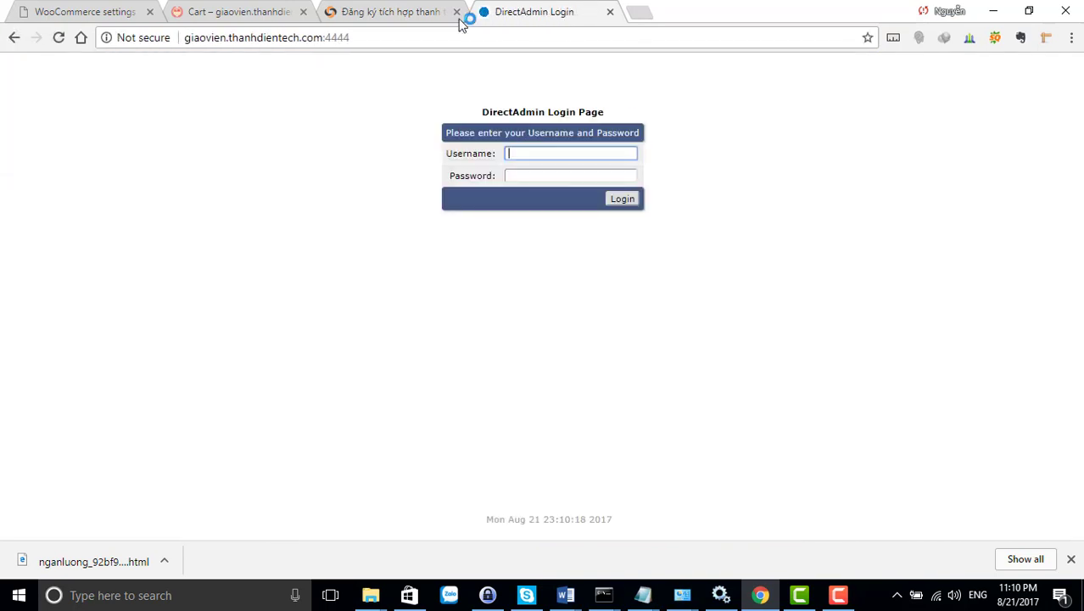
pyautogui.write('GIAO')
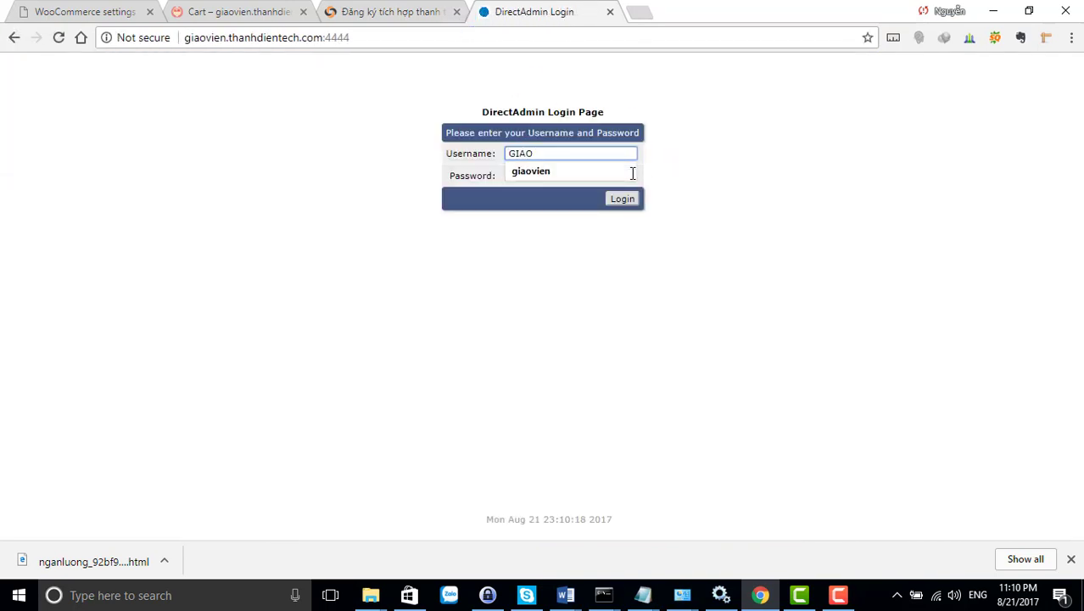
pyautogui.click(631, 173)
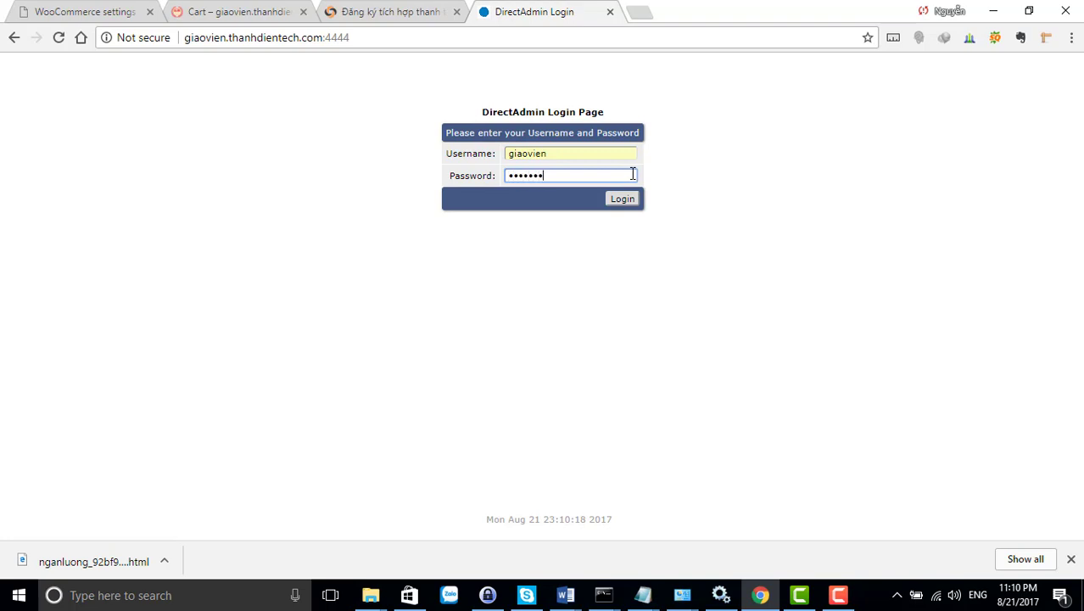
pyautogui.press('Return')
pyautogui.write('GIAO')
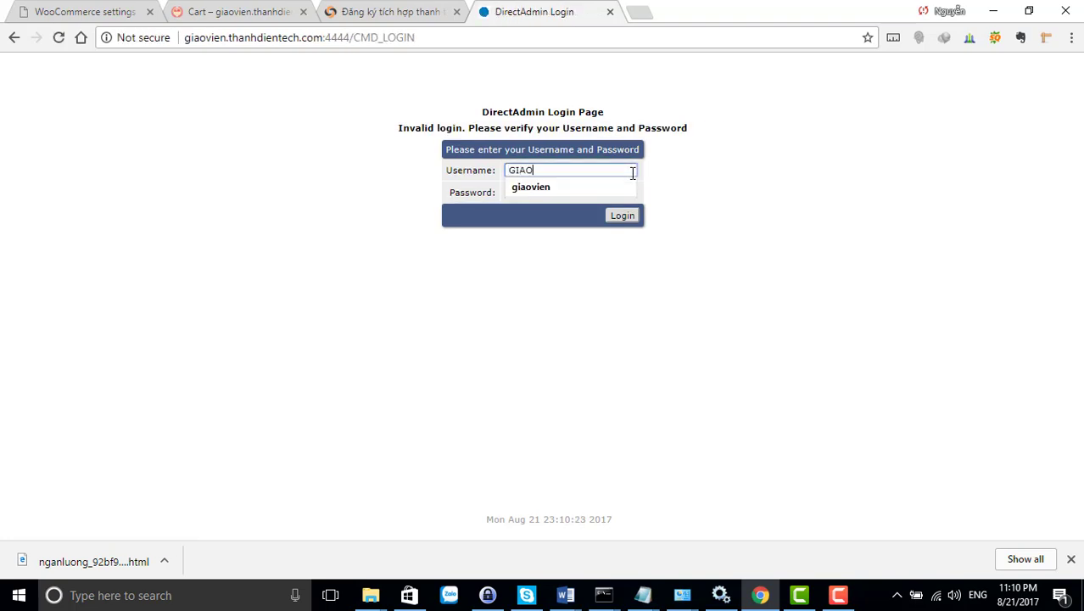
pyautogui.press('Down')
pyautogui.press('Return')
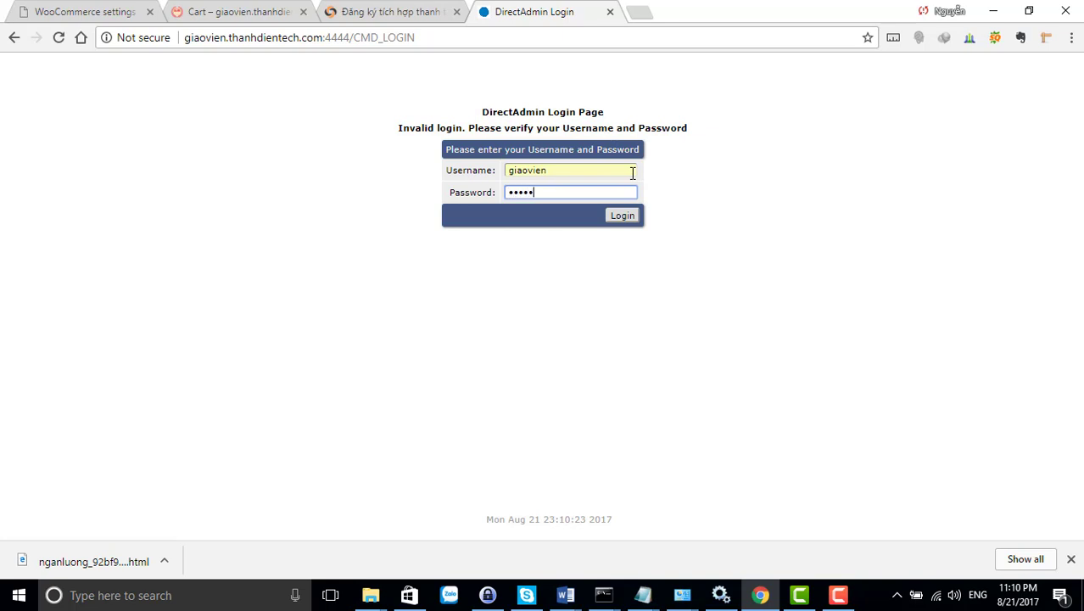
pyautogui.press('Return')
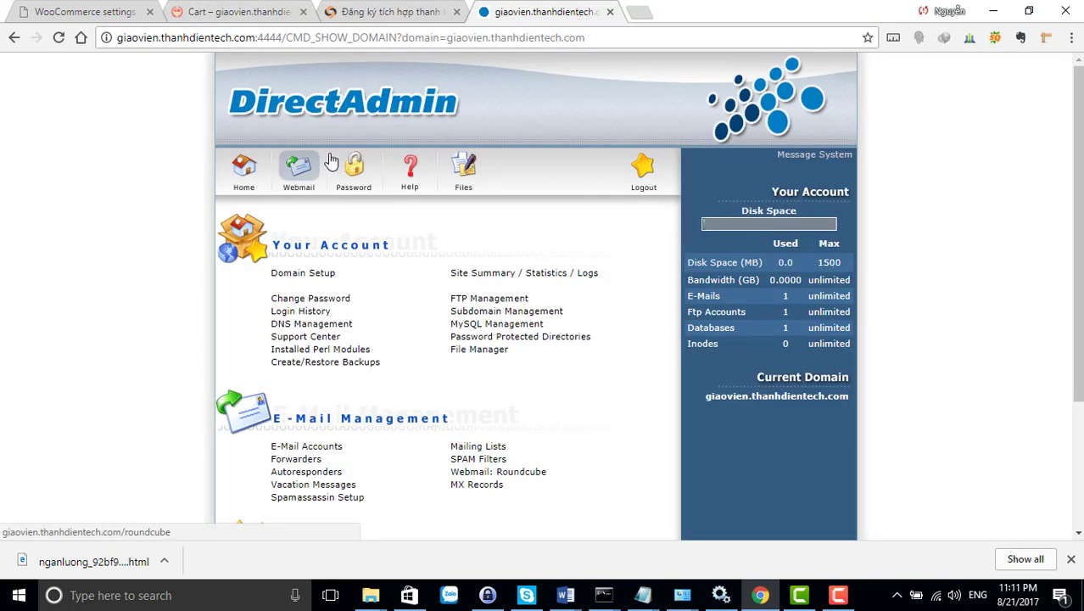
# Upload the downloaded NganLuong verification HTML file into public_html via File Manager
pyautogui.click(484, 350)
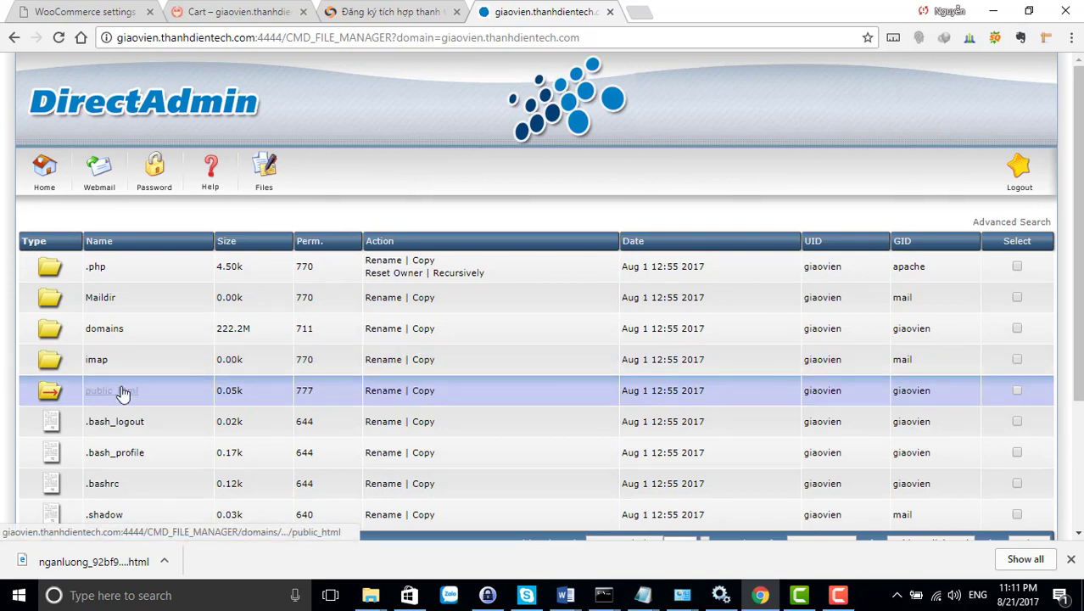
pyautogui.click(123, 391)
pyautogui.scroll(-5, 271, 439)
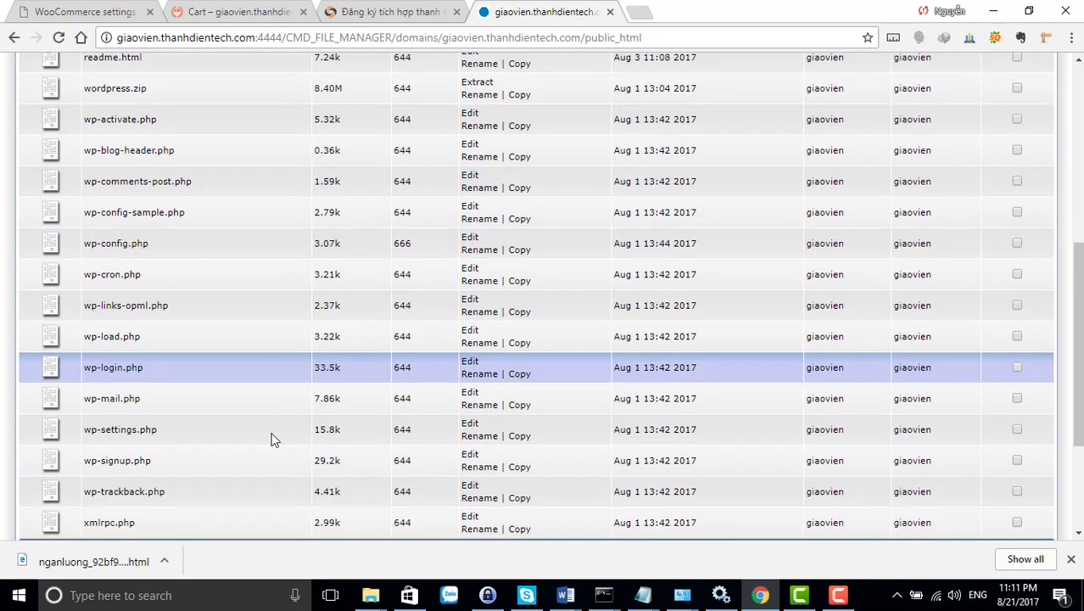
pyautogui.scroll(-3, 271, 438)
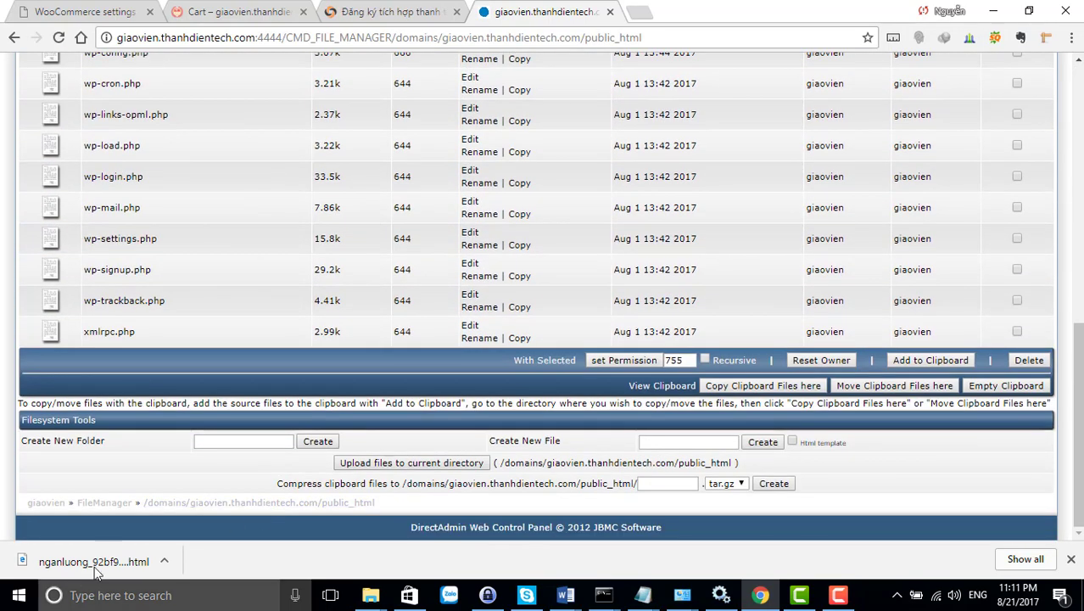
pyautogui.click(356, 468)
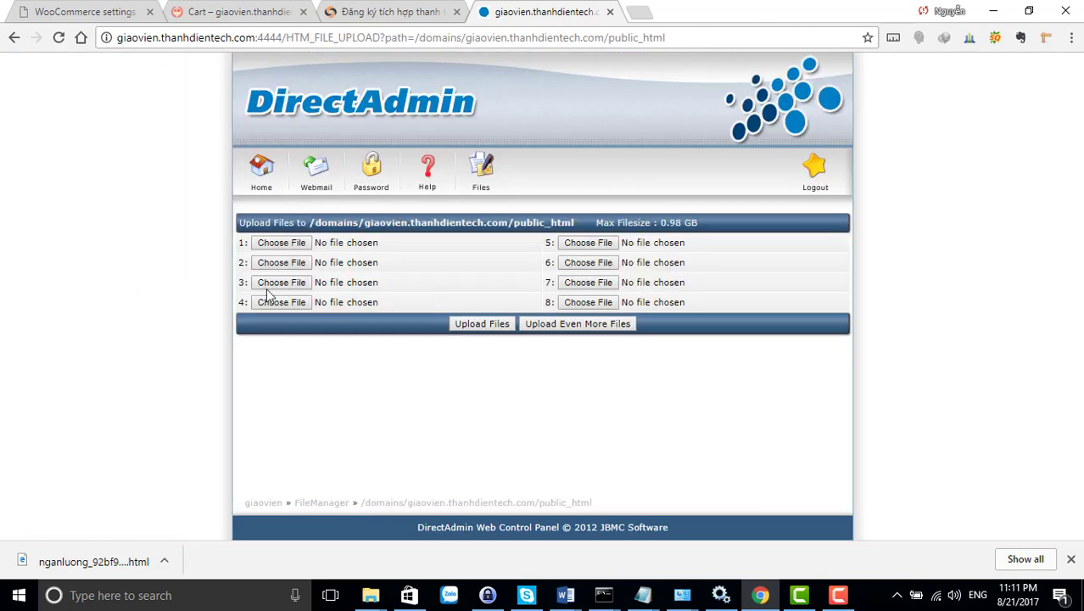
pyautogui.click(280, 243)
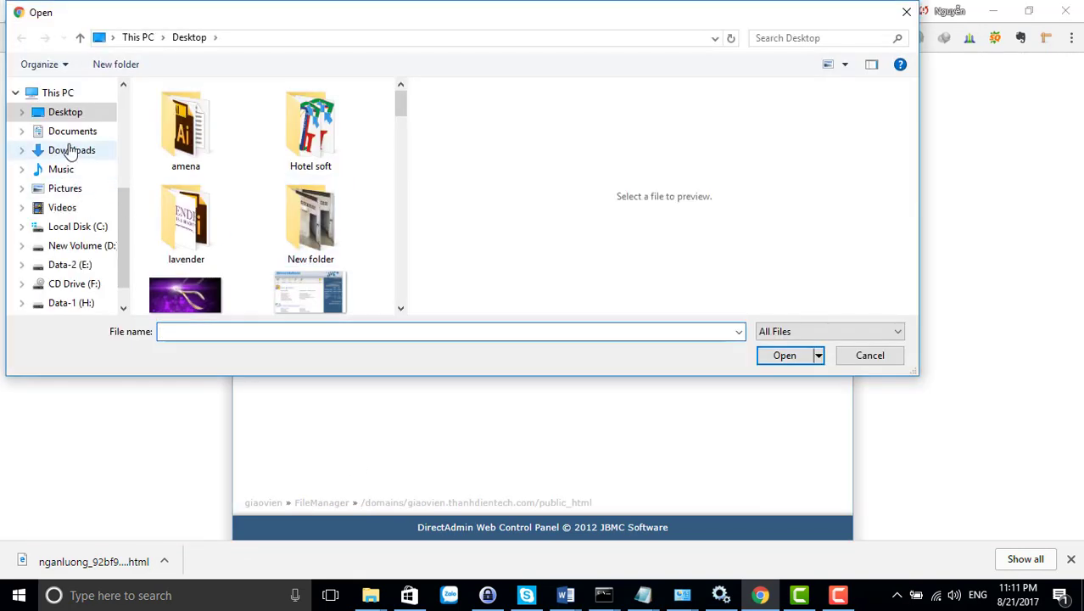
pyautogui.click(71, 150)
pyautogui.click(220, 112)
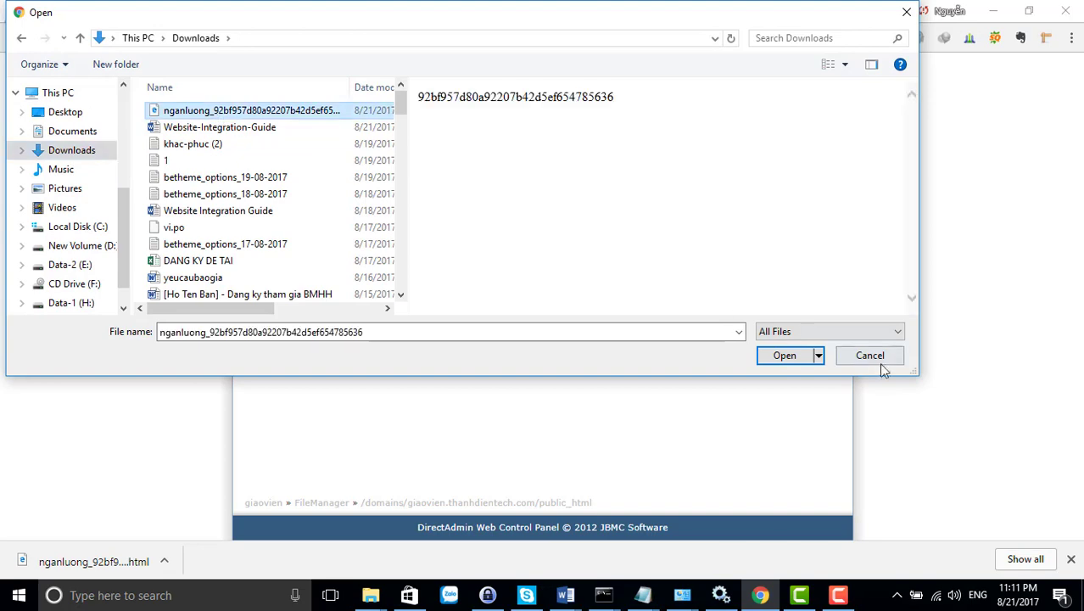
pyautogui.click(784, 355)
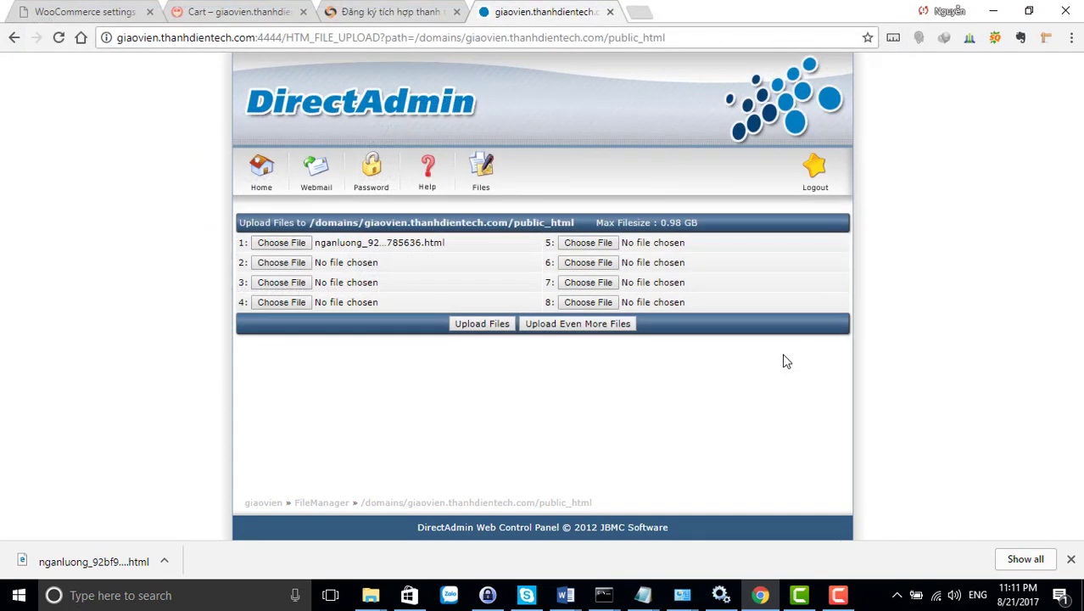
pyautogui.click(490, 329)
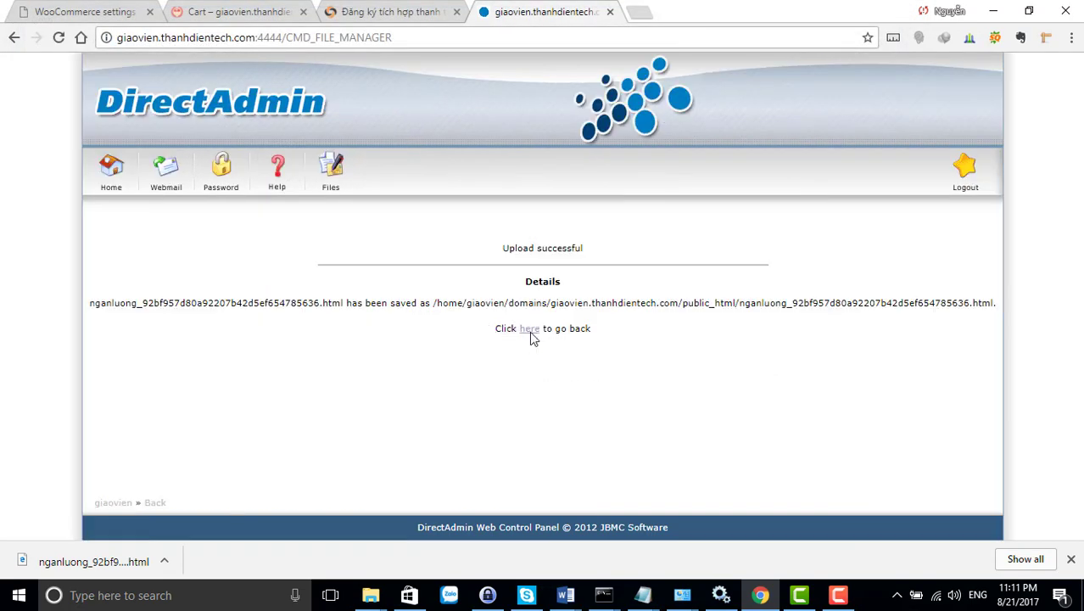
pyautogui.click(529, 329)
pyautogui.click(401, 15)
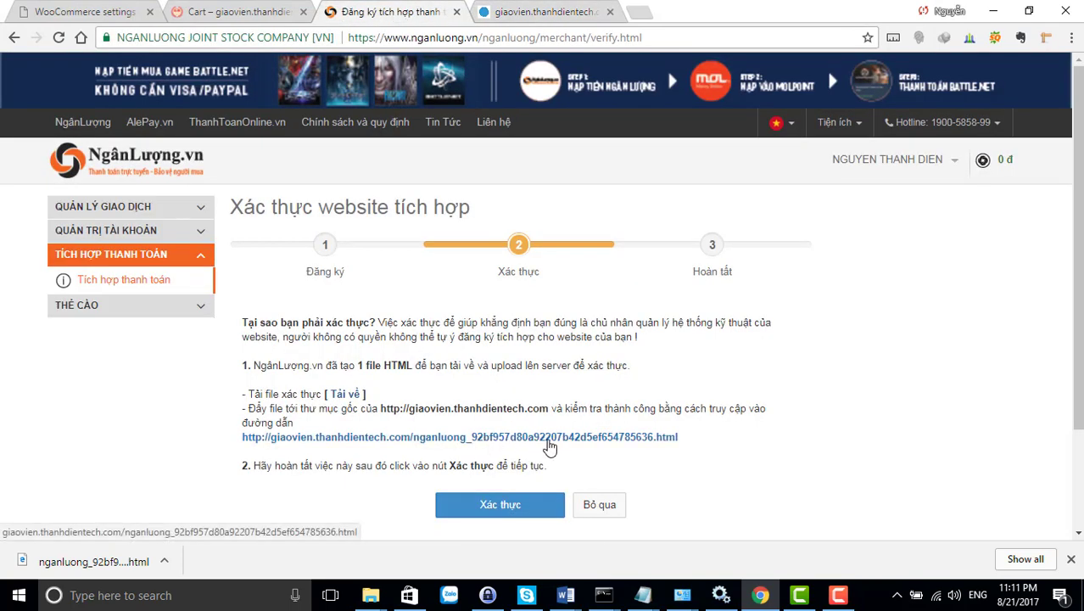
# Confirm the verification file loads on giaovien.thanhdientech.com, then verify the website on NganLuong
pyautogui.click(549, 438)
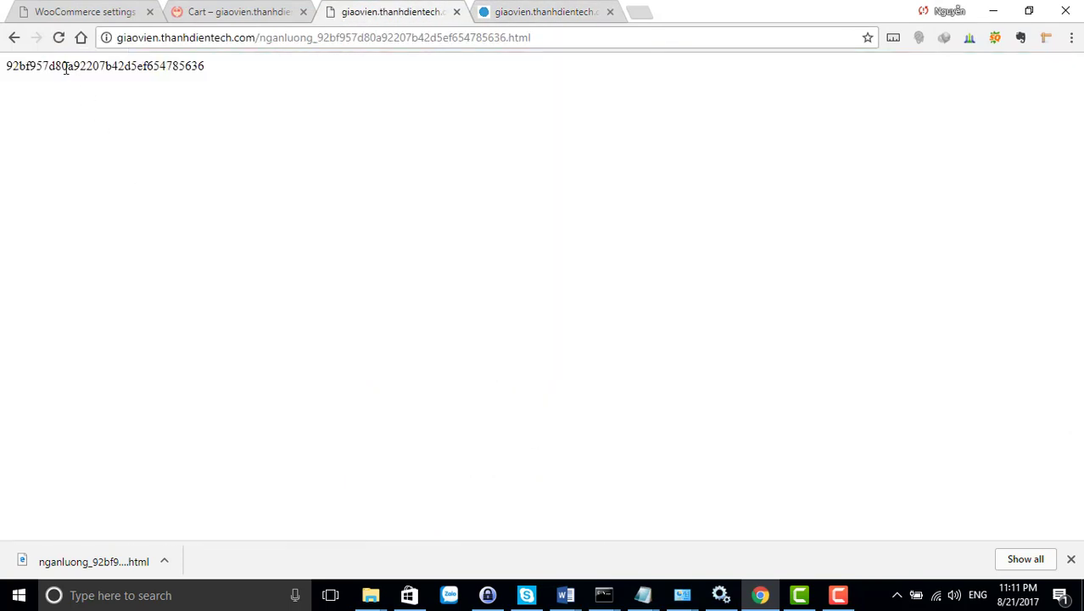
pyautogui.moveTo(79, 66); pyautogui.dragTo(238, 89)
pyautogui.click(261, 10)
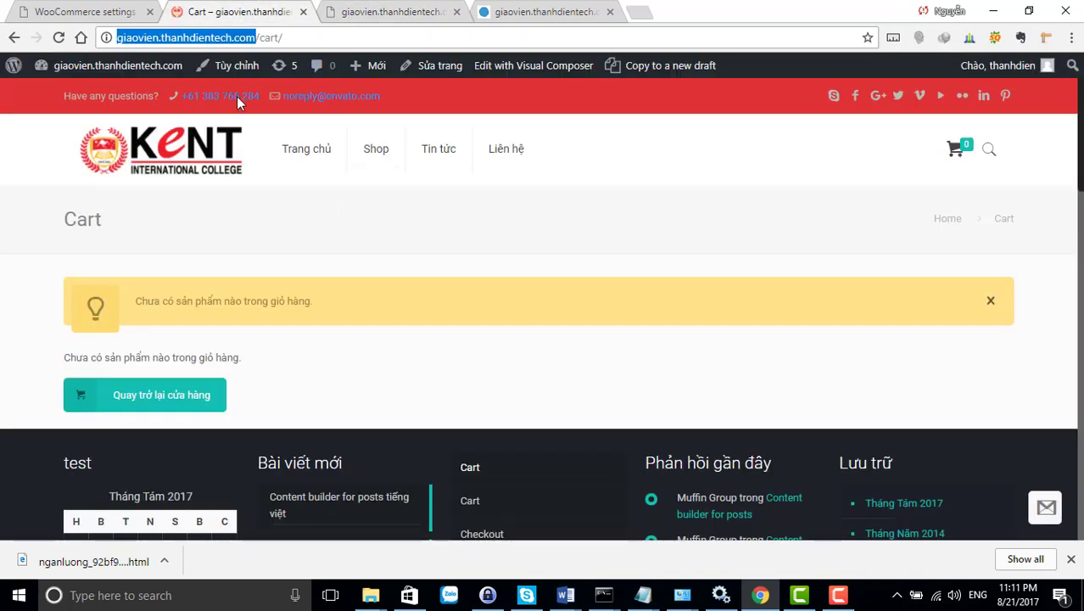
pyautogui.click(378, 15)
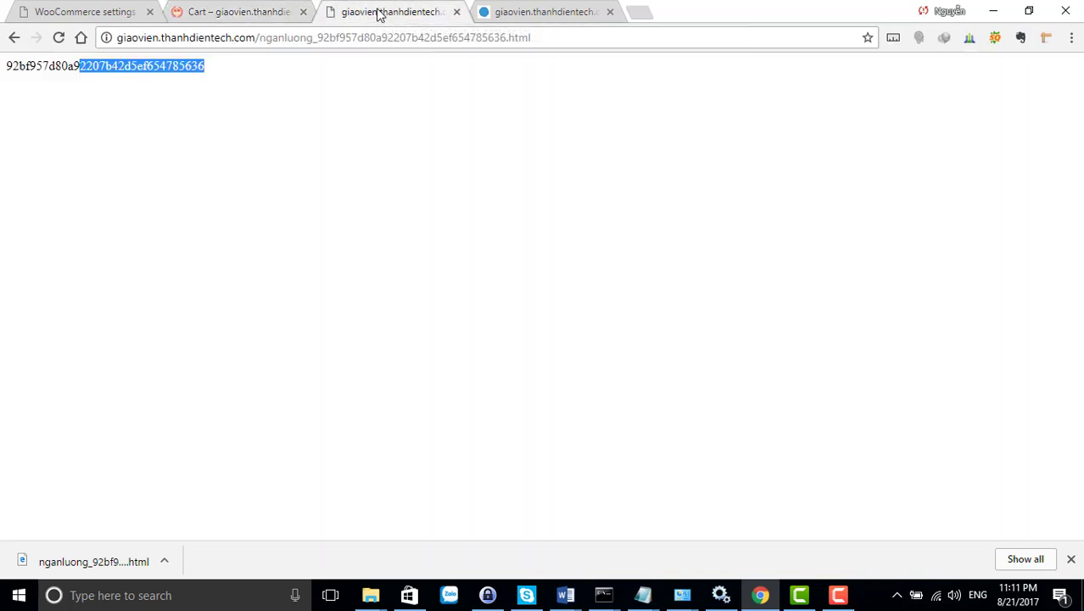
pyautogui.click(13, 37)
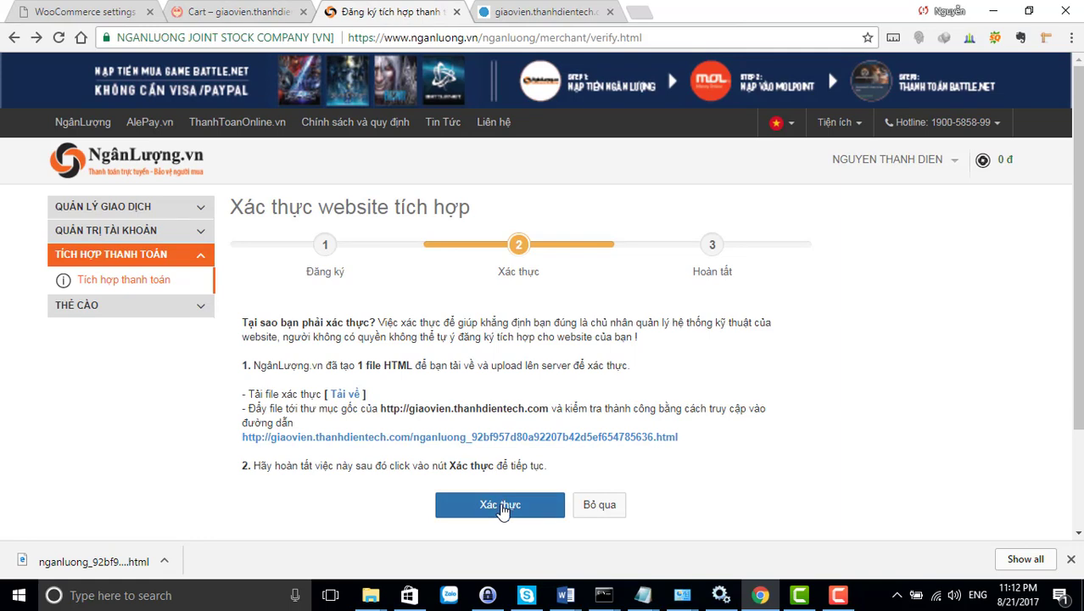
pyautogui.click(502, 505)
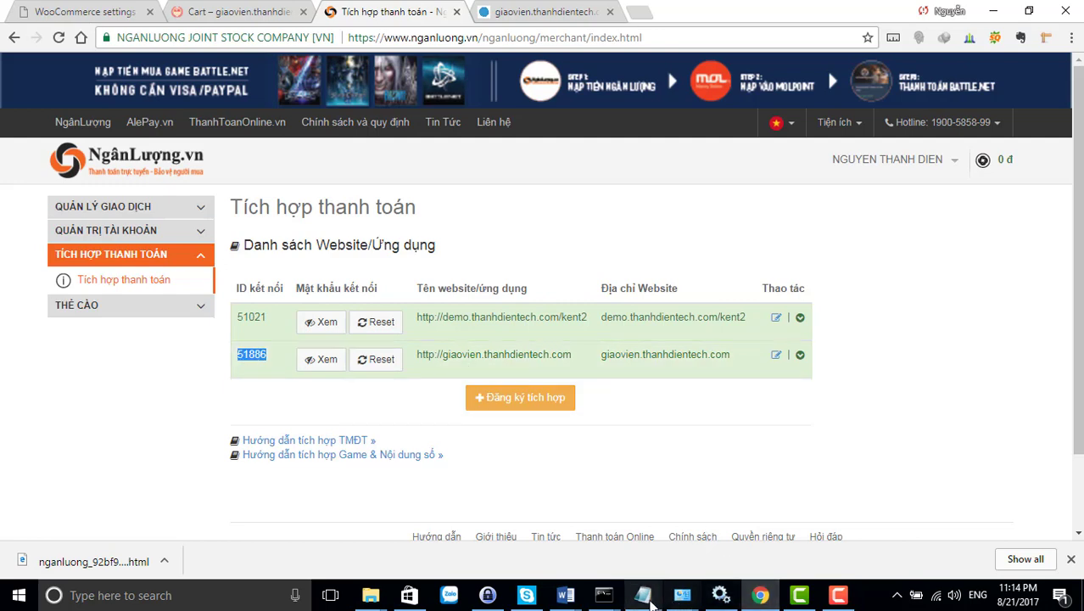
# Enter the site's connection ID as Merchant Site Code and select the Secure Password field
pyautogui.click(642, 597)
pyautogui.click(925, 547)
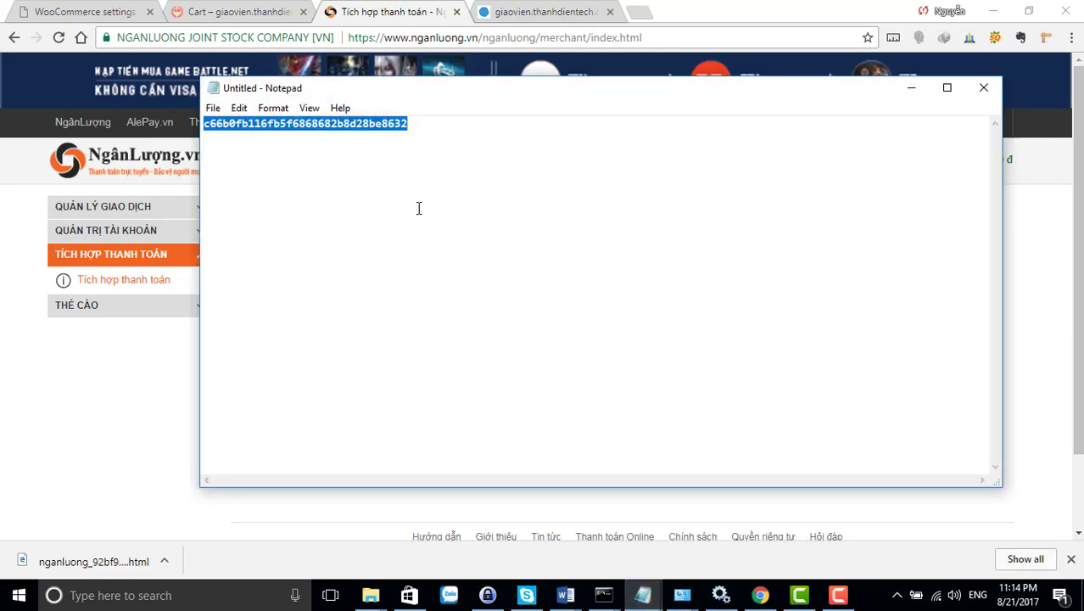
pyautogui.moveTo(329, 96); pyautogui.dragTo(661, 182)
pyautogui.click(80, 23)
pyautogui.click(84, 12)
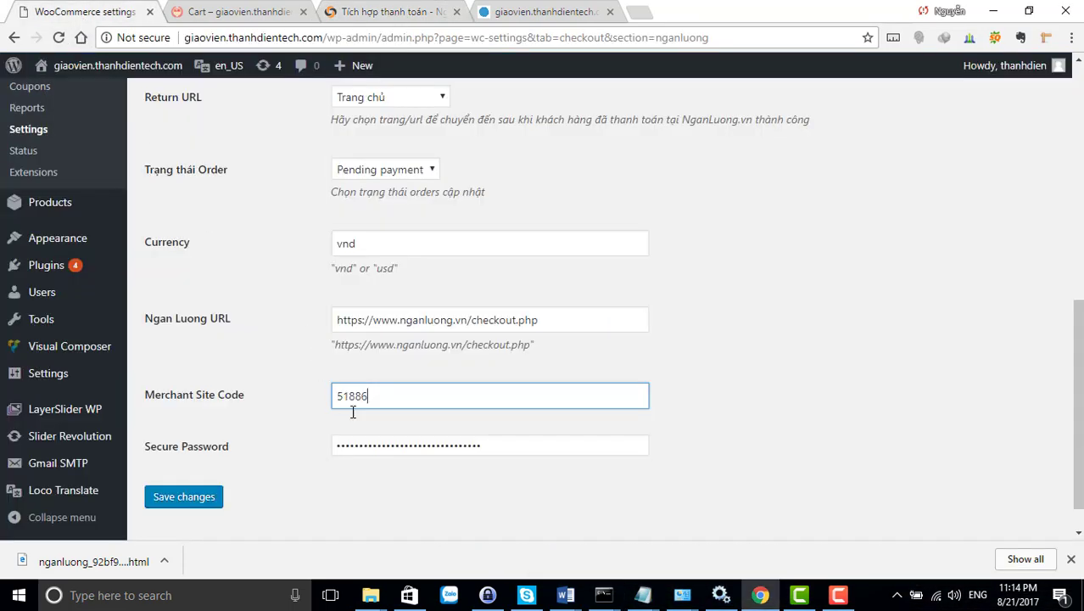
pyautogui.moveTo(379, 398); pyautogui.dragTo(336, 396)
pyautogui.moveTo(491, 447); pyautogui.dragTo(340, 447)
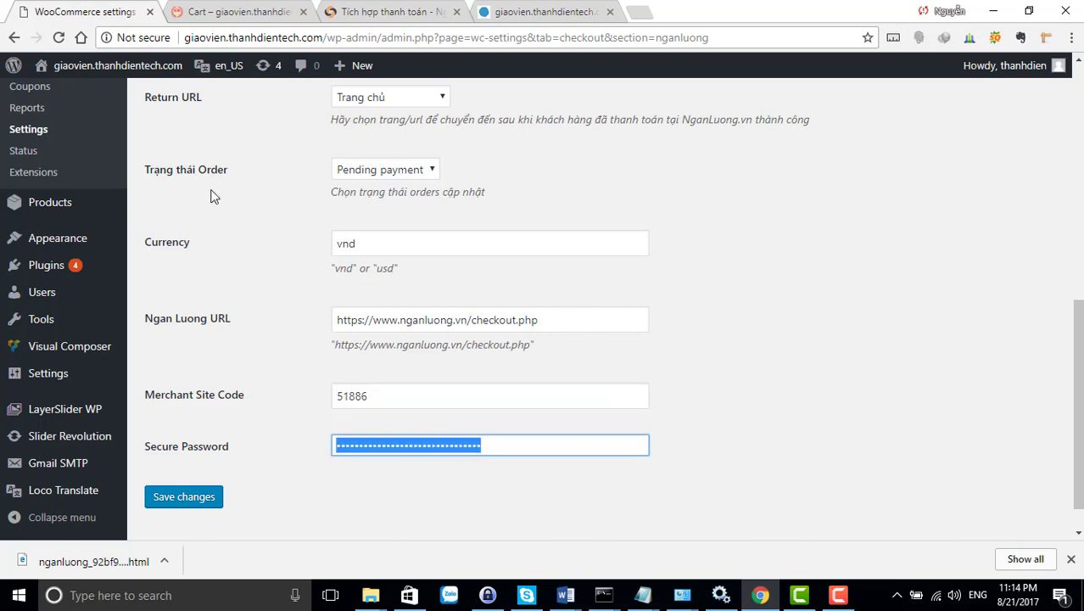
pyautogui.click(369, 13)
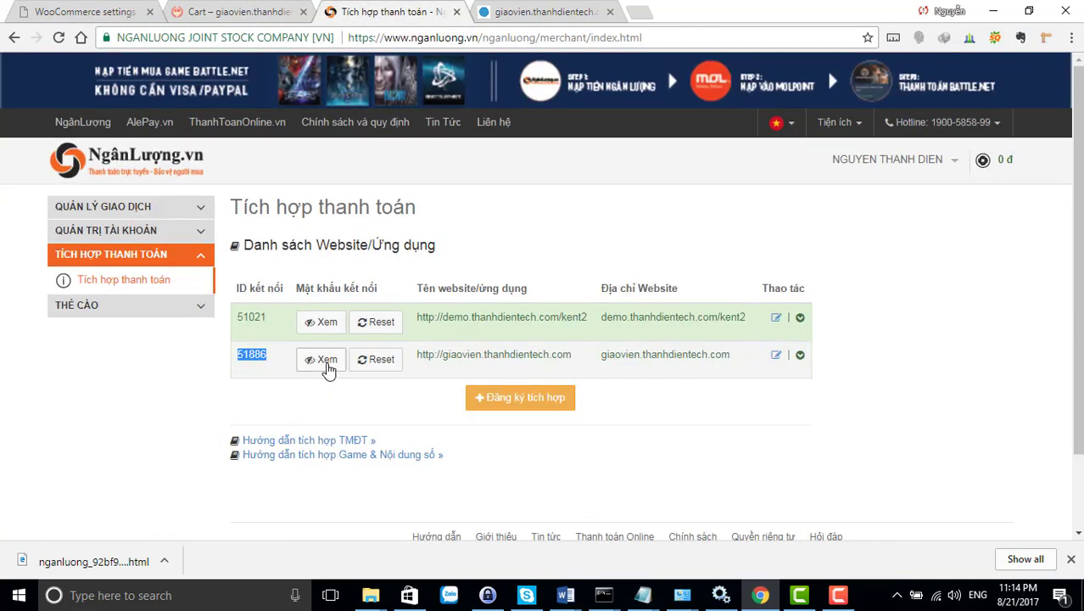
pyautogui.click(321, 360)
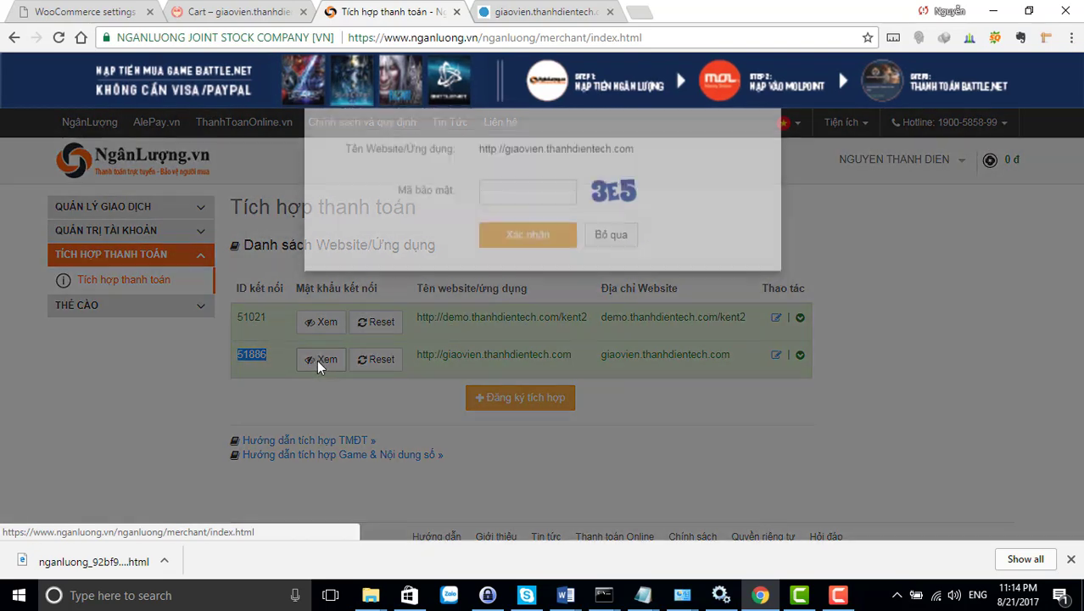
pyautogui.click(516, 208)
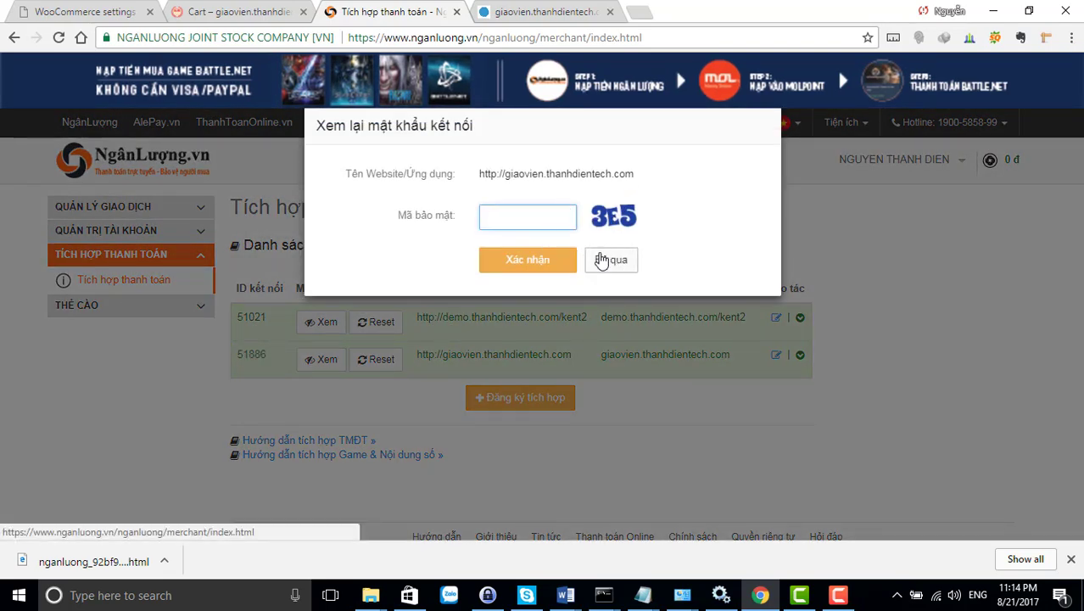
pyautogui.click(612, 260)
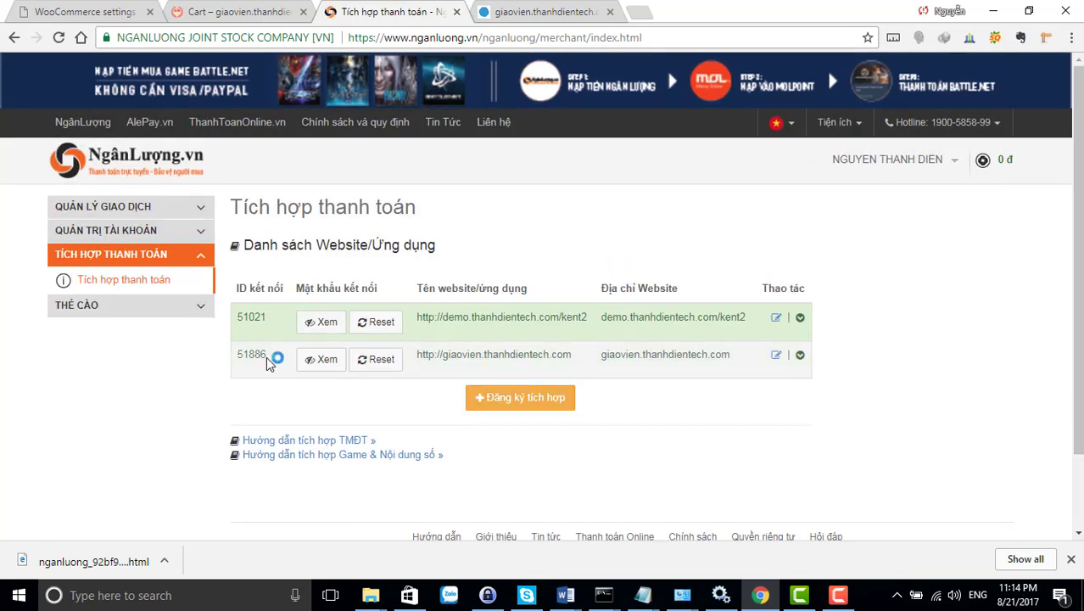
pyautogui.moveTo(267, 356); pyautogui.dragTo(241, 357)
pyautogui.click(642, 594)
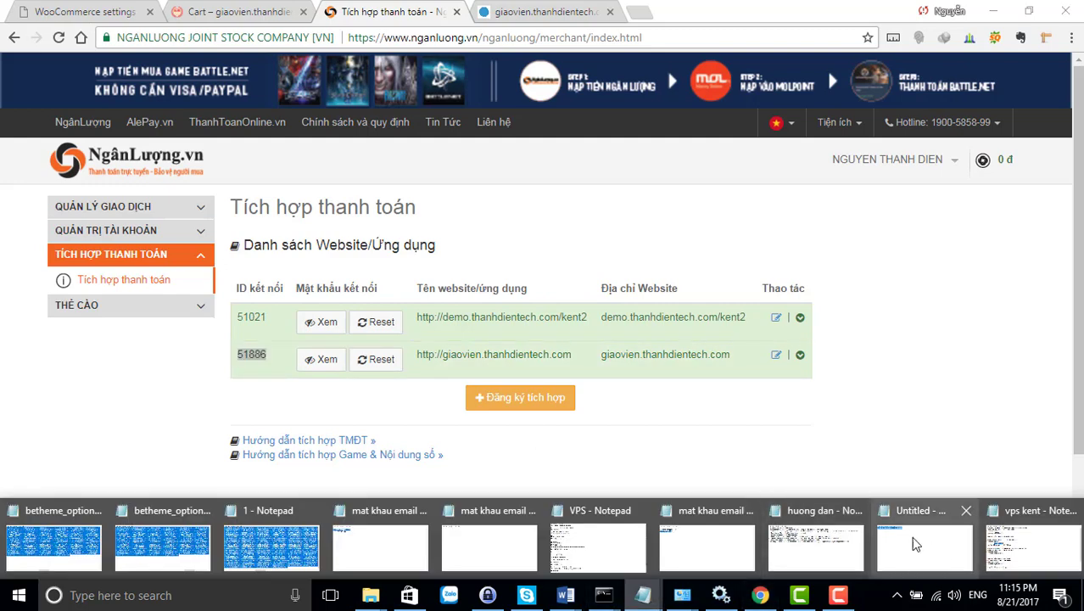
pyautogui.click(914, 543)
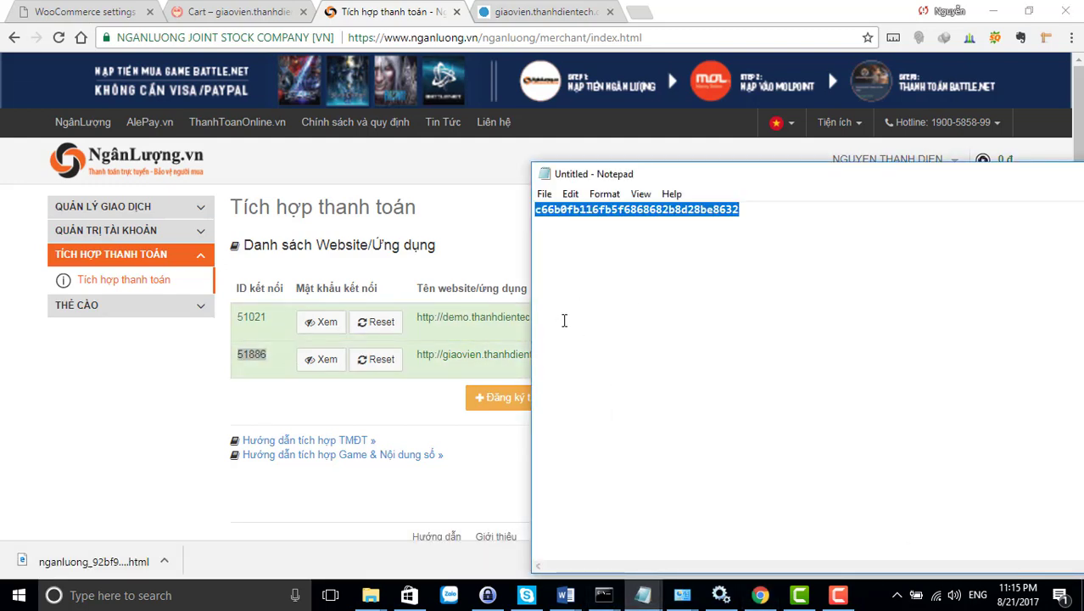
pyautogui.click(437, 419)
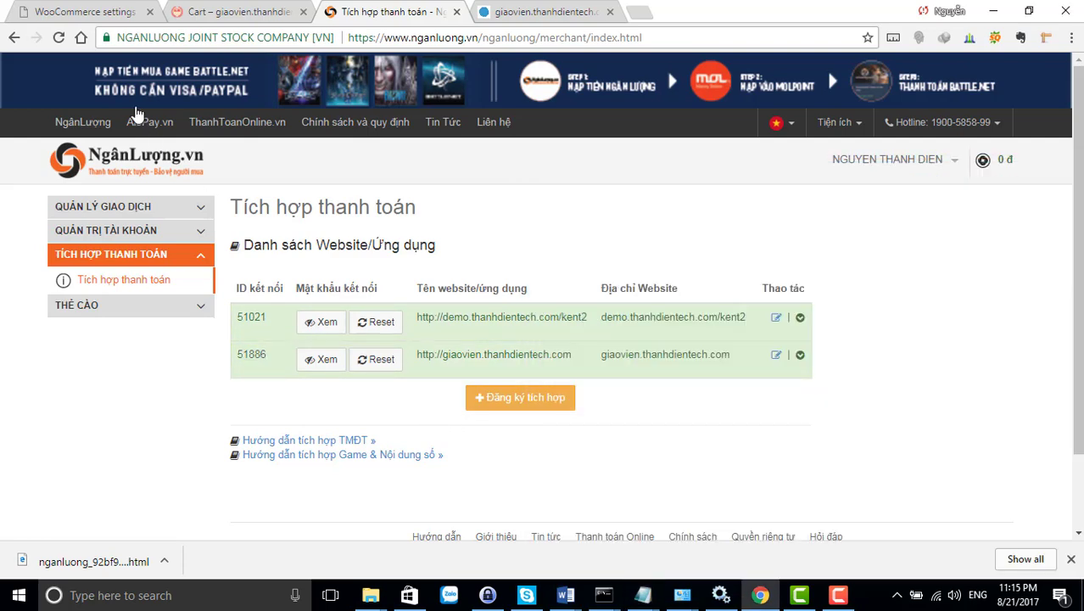
# Save the Ngân Lượng gateway settings and open the storefront via Visit Site in a new tab
pyautogui.click(85, 12)
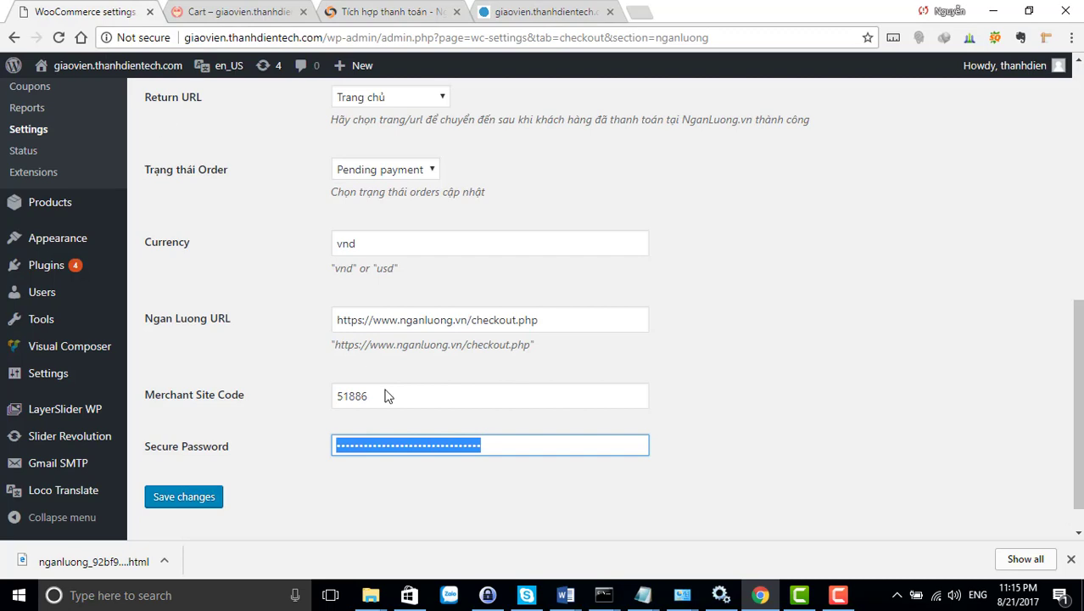
pyautogui.click(198, 496)
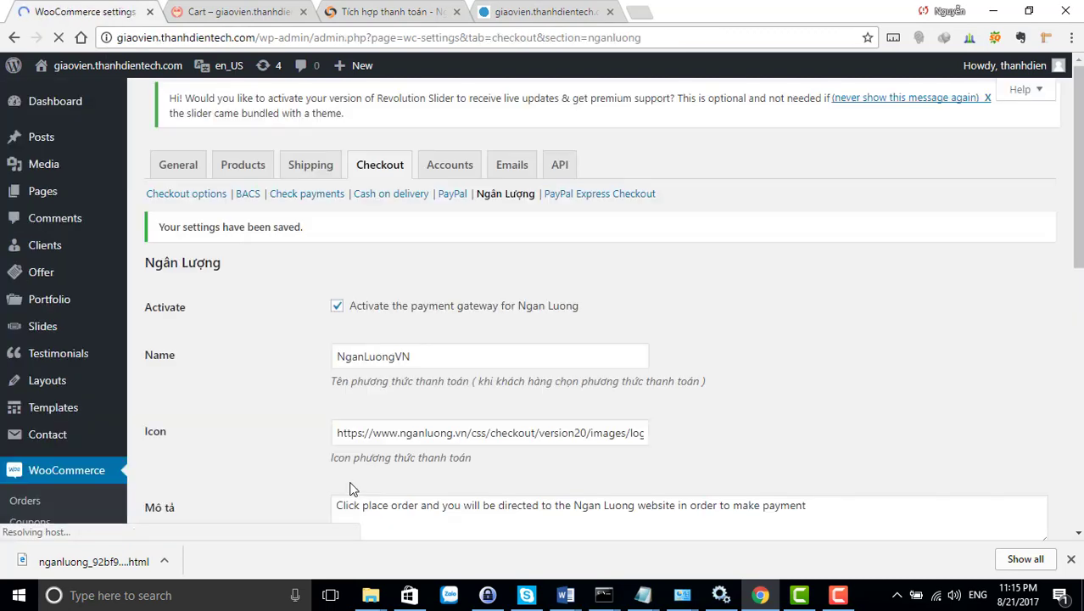
pyautogui.scroll(-2, 450, 393)
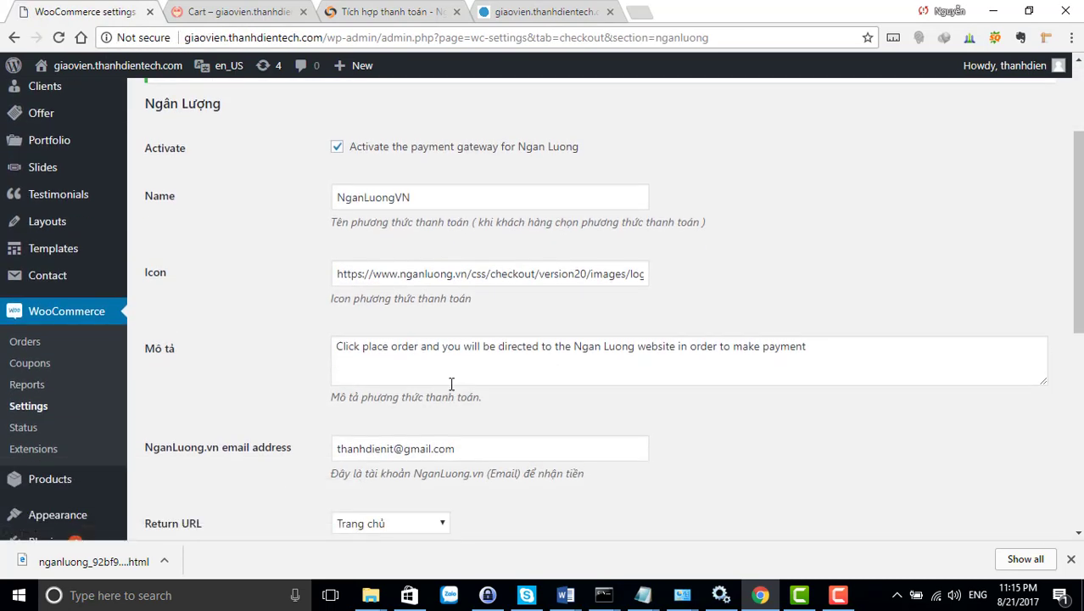
pyautogui.scroll(-5, 449, 393)
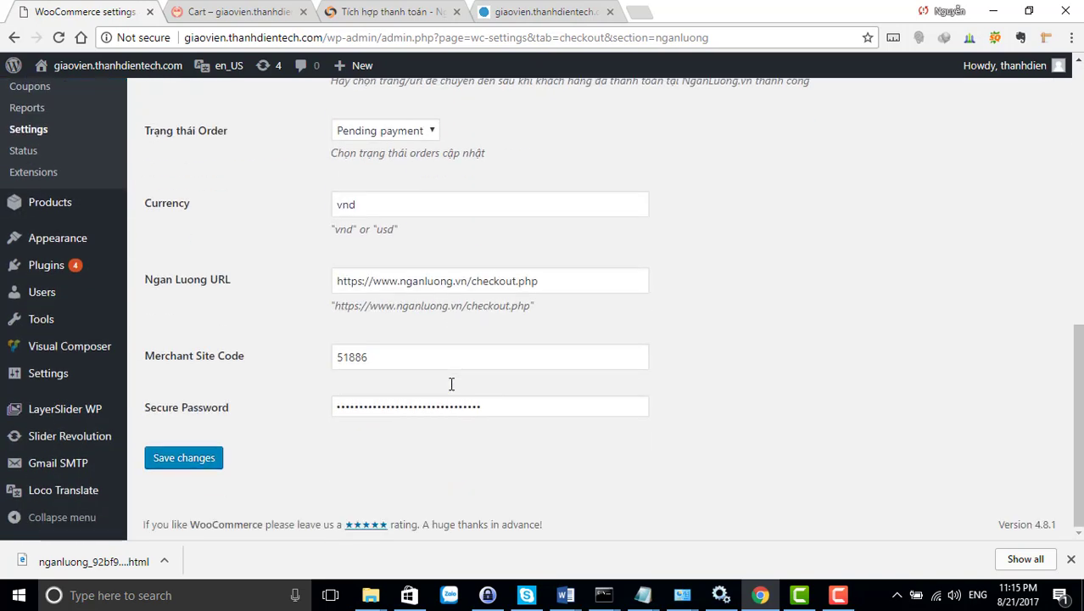
pyautogui.scroll(2, 451, 383)
pyautogui.moveTo(76, 66)
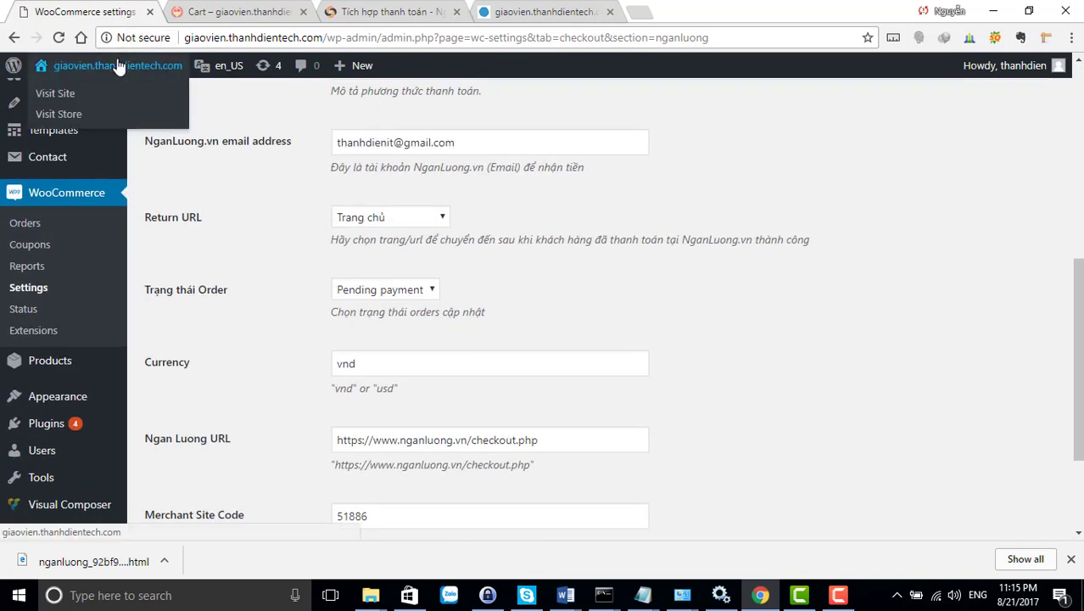
pyautogui.rightClick(74, 100)
pyautogui.click(75, 100)
# Browse the storefront's Hoodies category and open the Ninja Silhouette product page
pyautogui.click(208, 12)
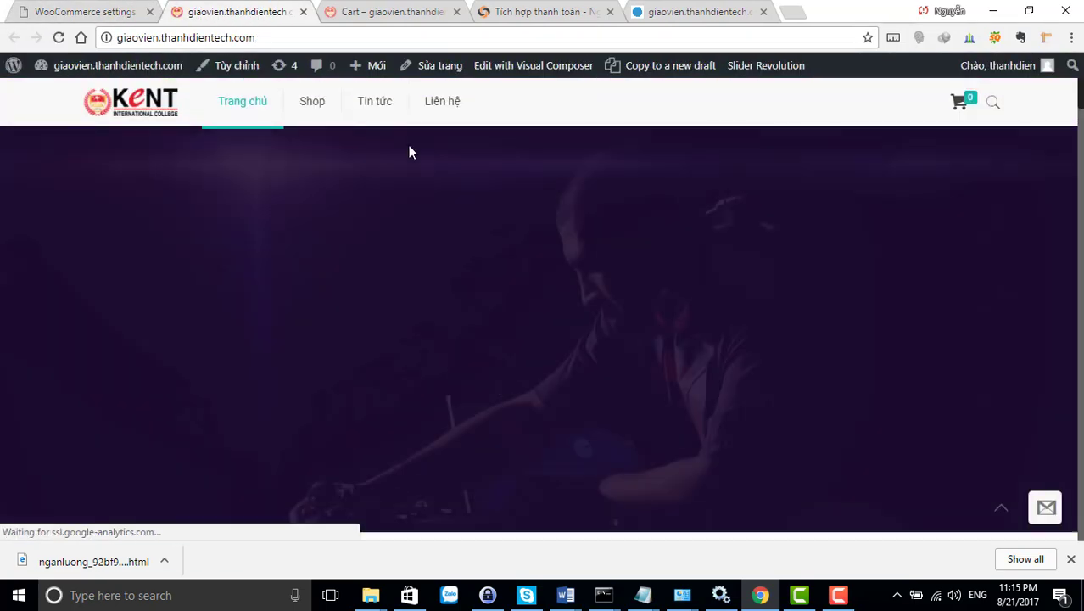
pyautogui.moveTo(374, 178)
pyautogui.moveTo(441, 201)
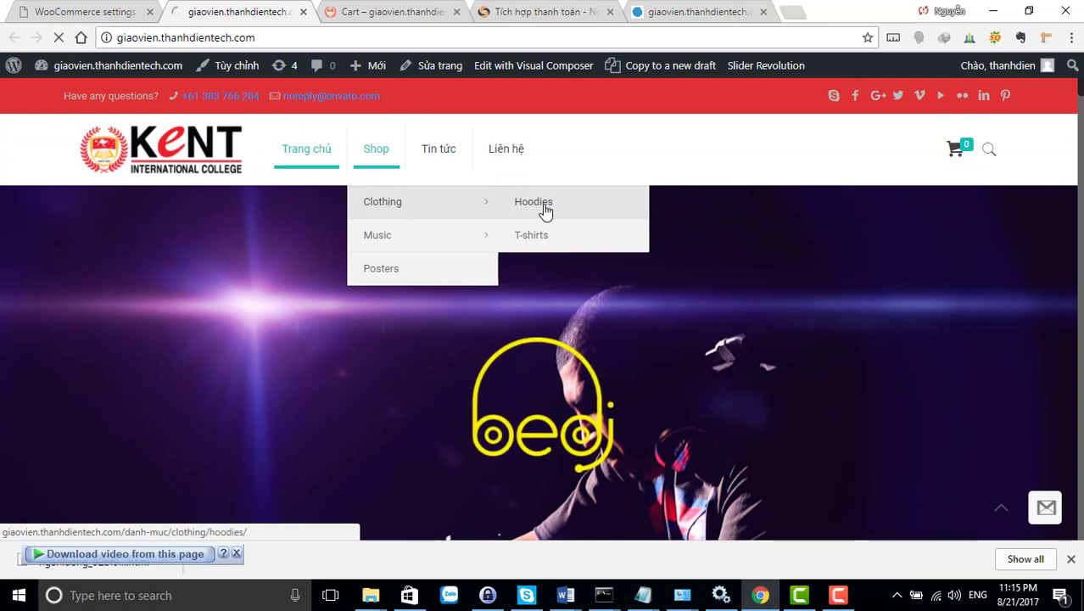
pyautogui.click(544, 208)
pyautogui.scroll(-5, 526, 255)
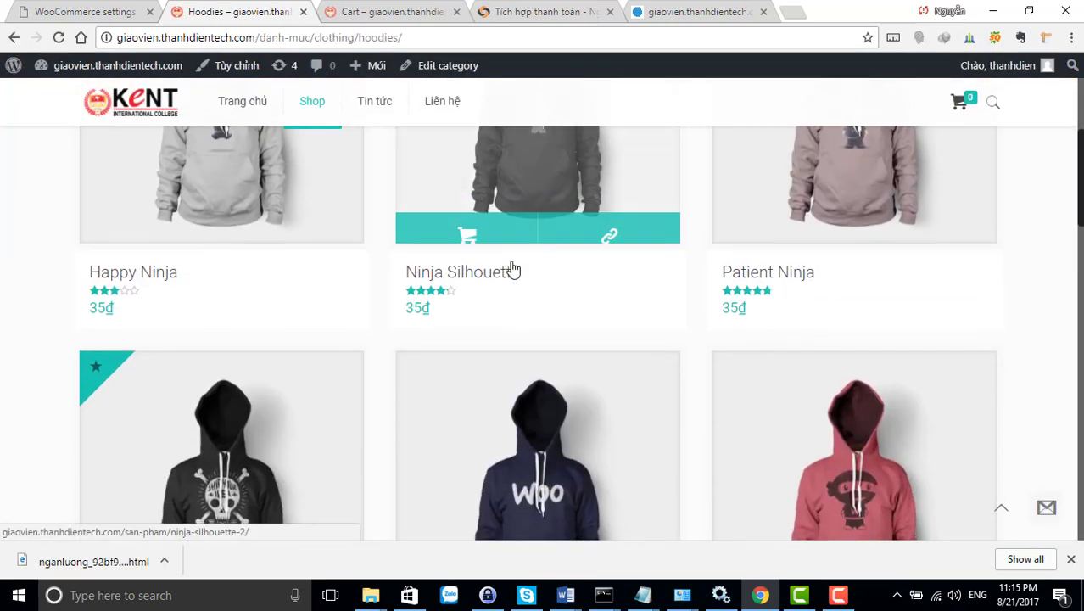
pyautogui.scroll(1, 525, 244)
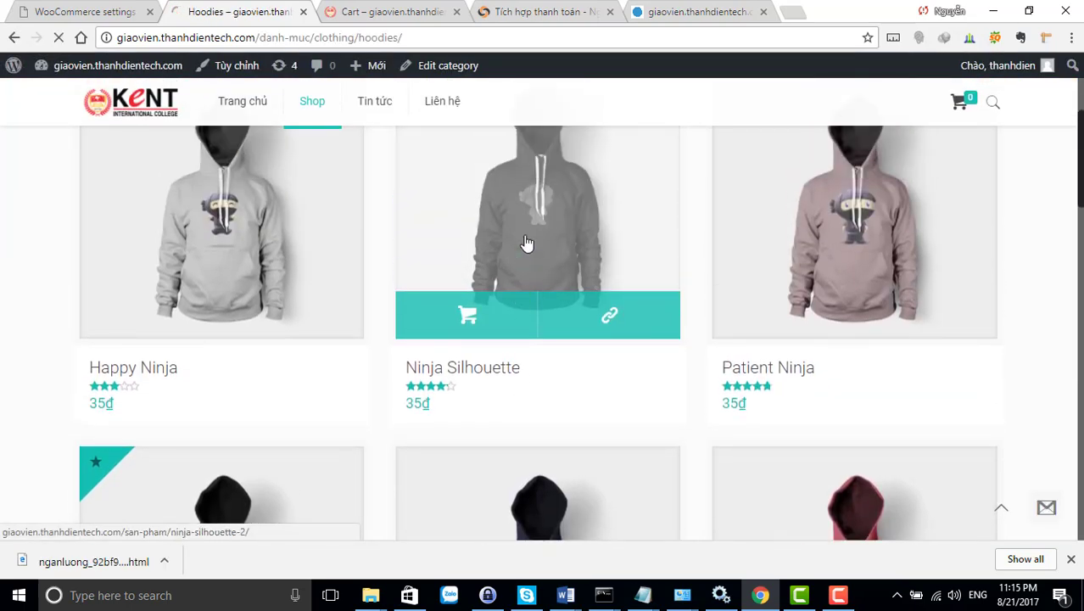
pyautogui.click(525, 244)
# Add the Ninja Silhouette hoodie to the cart, check the cart, and return to the product
pyautogui.scroll(-1, 715, 357)
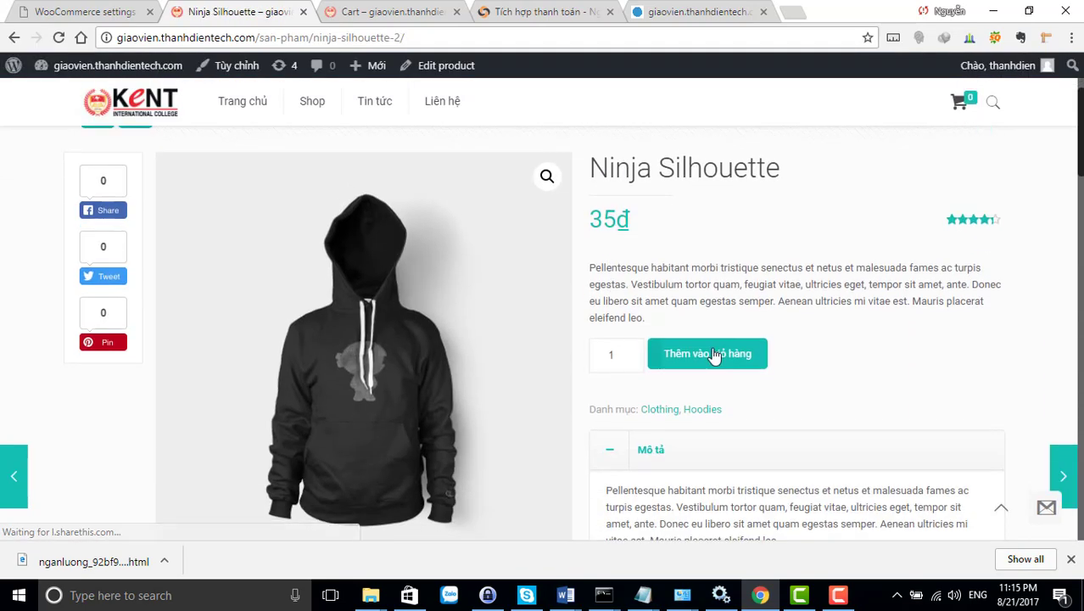
pyautogui.click(715, 356)
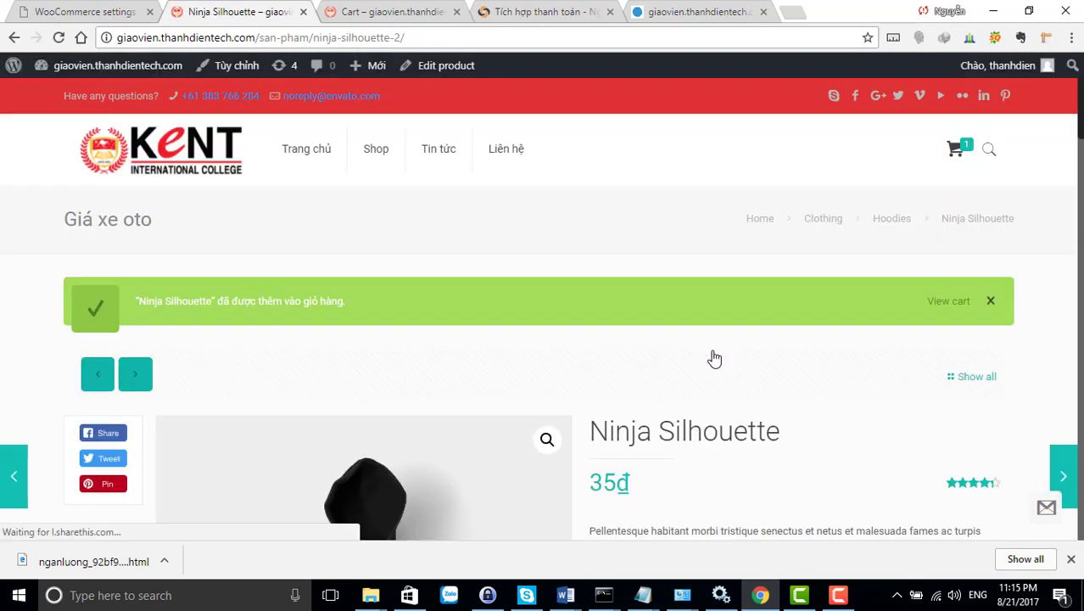
pyautogui.click(956, 152)
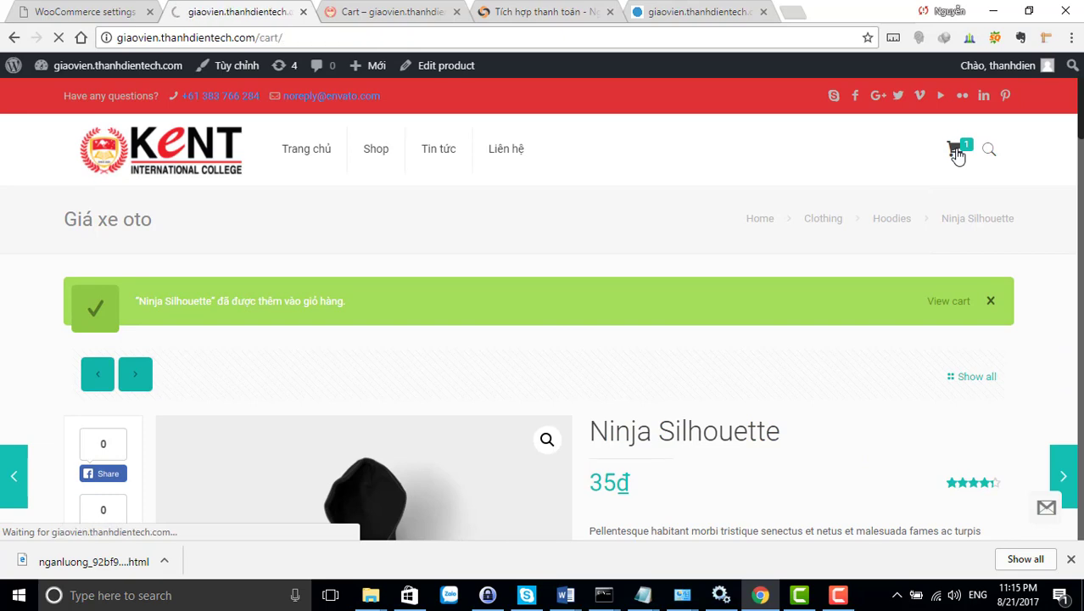
pyautogui.click(14, 38)
pyautogui.scroll(-12, 653, 439)
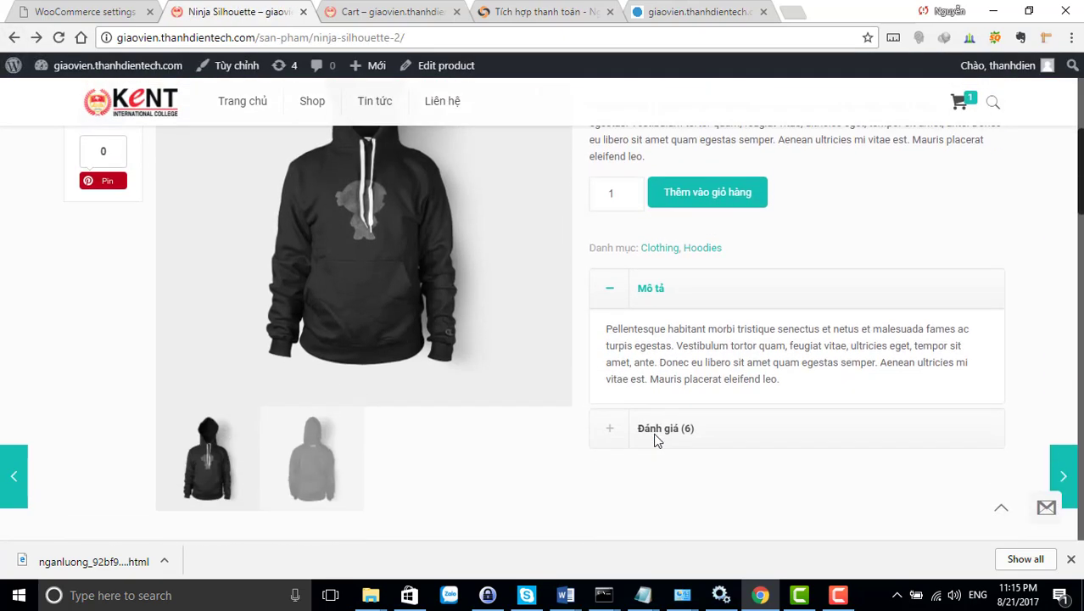
pyautogui.scroll(4, 454, 350)
pyautogui.scroll(10, 653, 278)
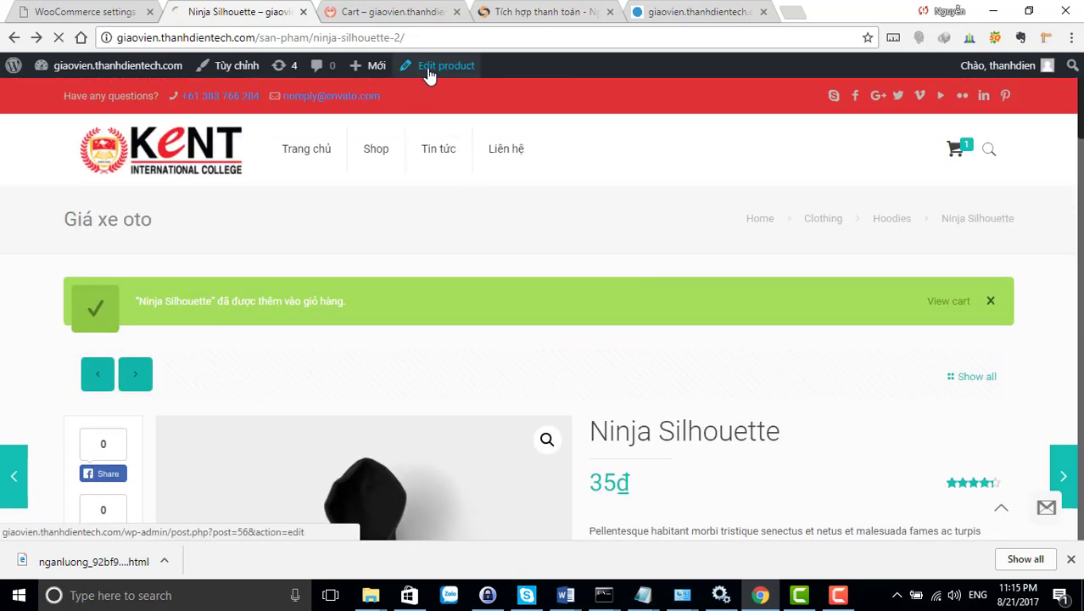
# Change the Ninja Silhouette regular price from 35 to 35000 and update the product
pyautogui.click(430, 75)
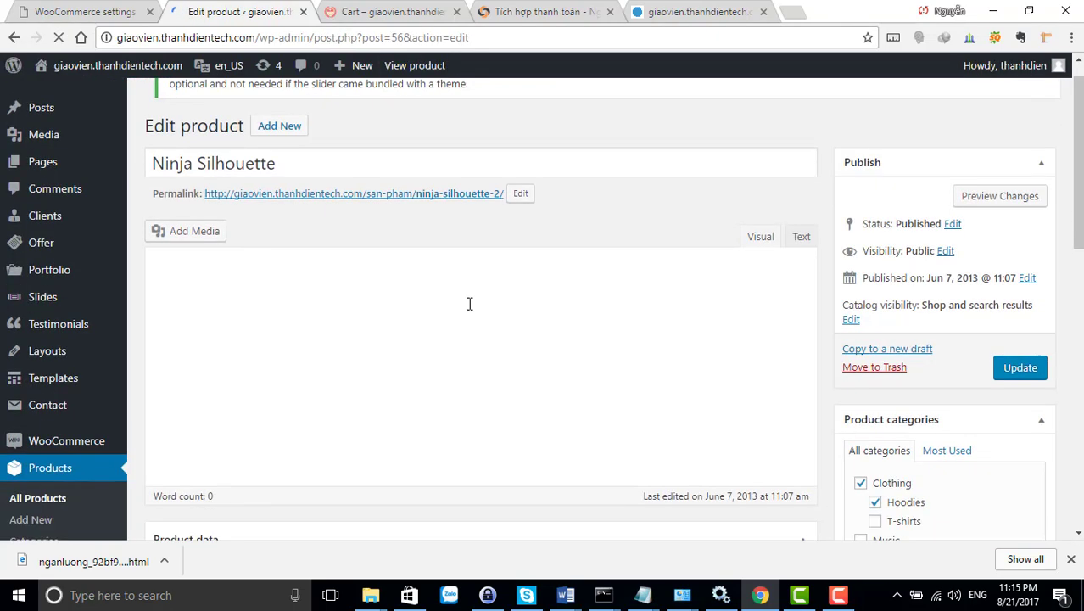
pyautogui.scroll(-5, 600, 351)
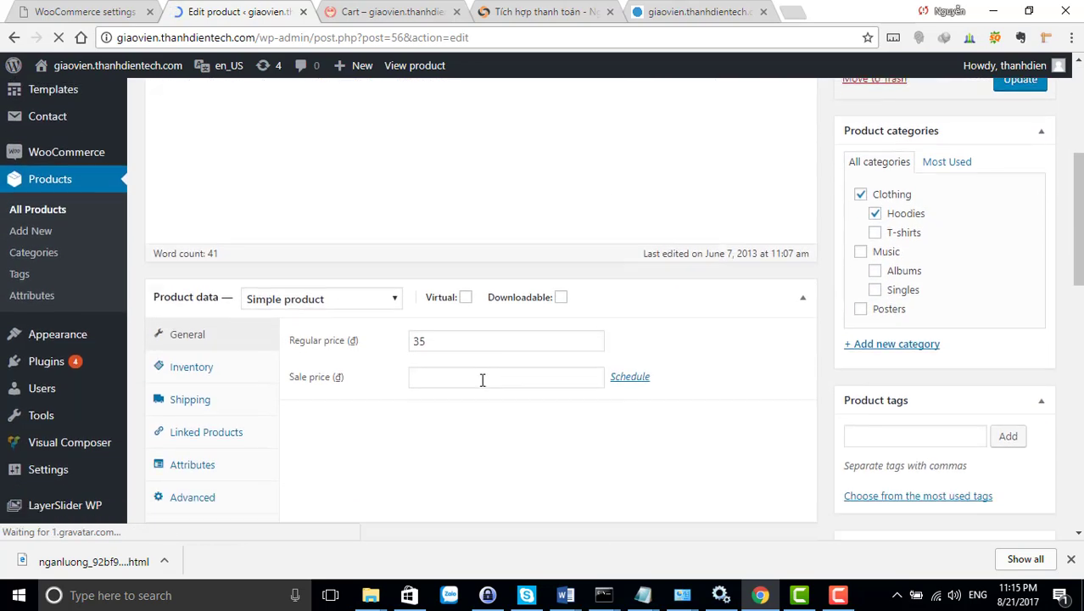
pyautogui.click(447, 345)
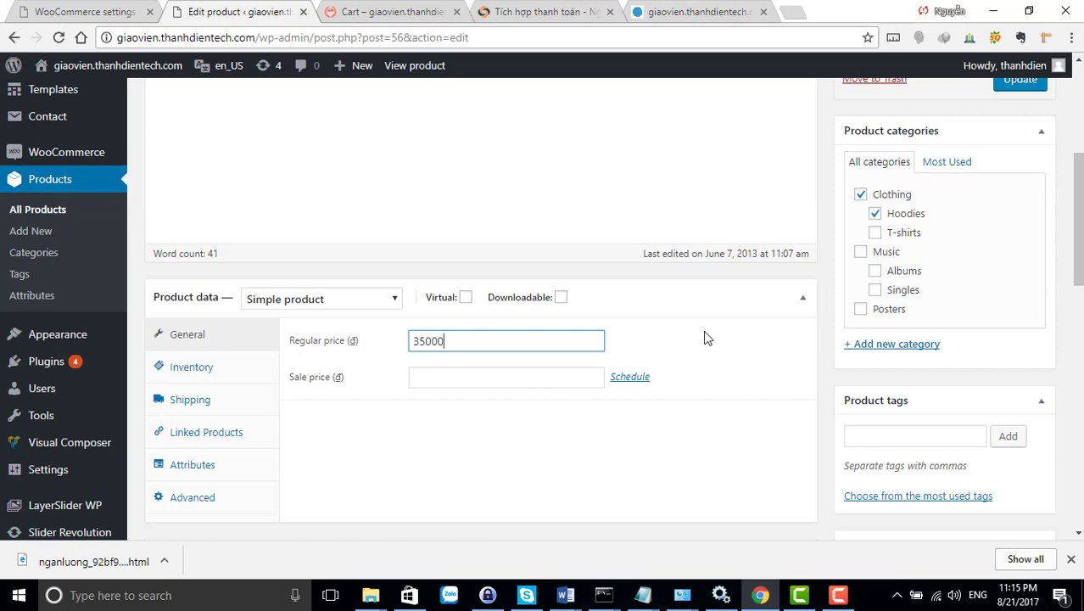
pyautogui.write('000')
pyautogui.press('Return')
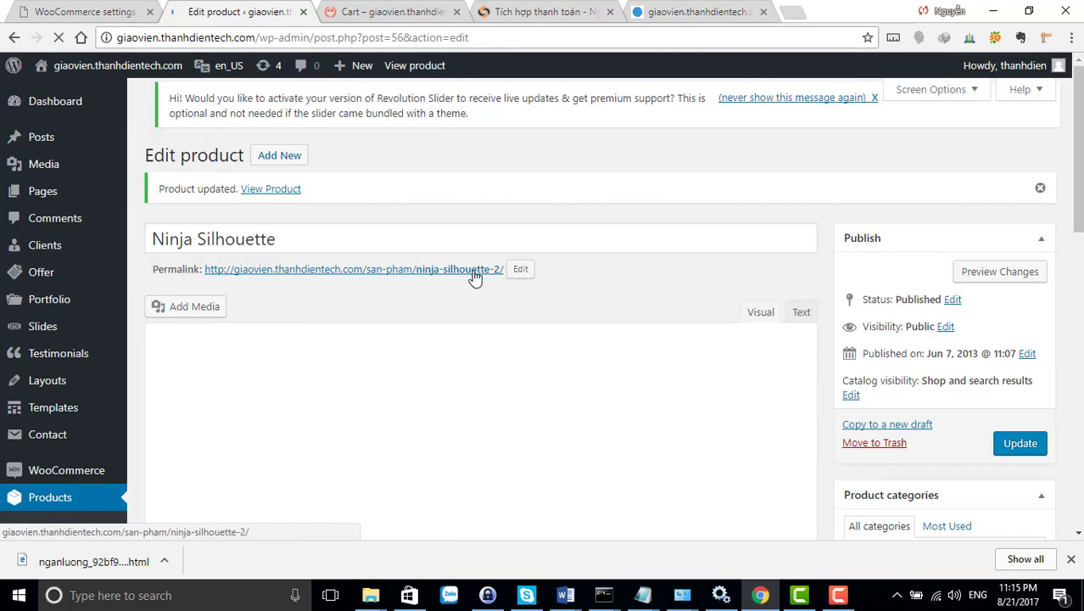
# Open the product's storefront page in a new tab and add another Ninja Silhouette to the cart
pyautogui.rightClick(457, 277)
pyautogui.click(502, 280)
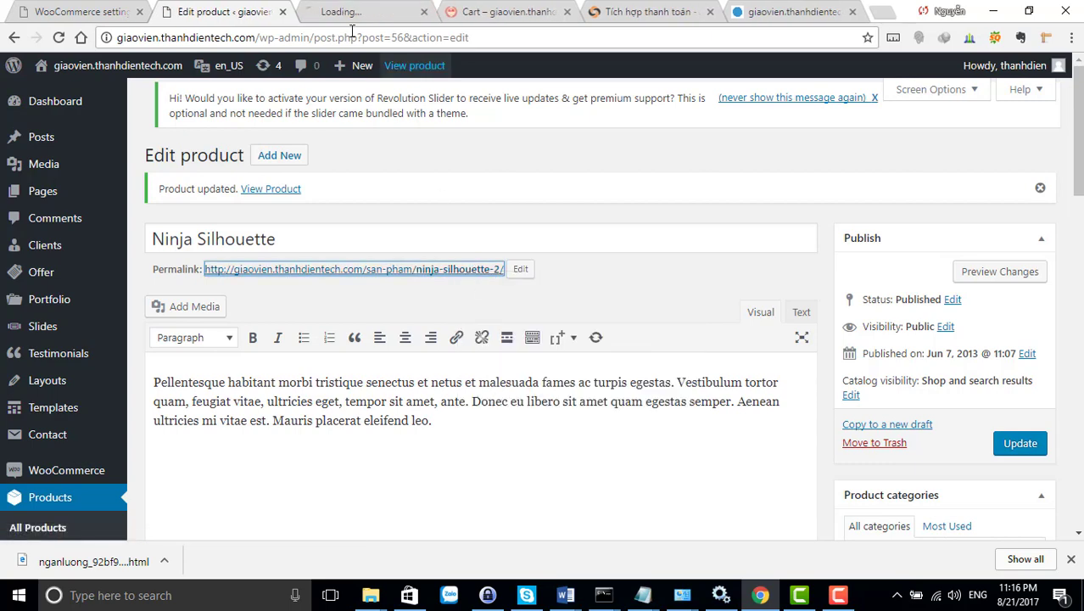
pyautogui.hotkey('ctrl', 'Tab')
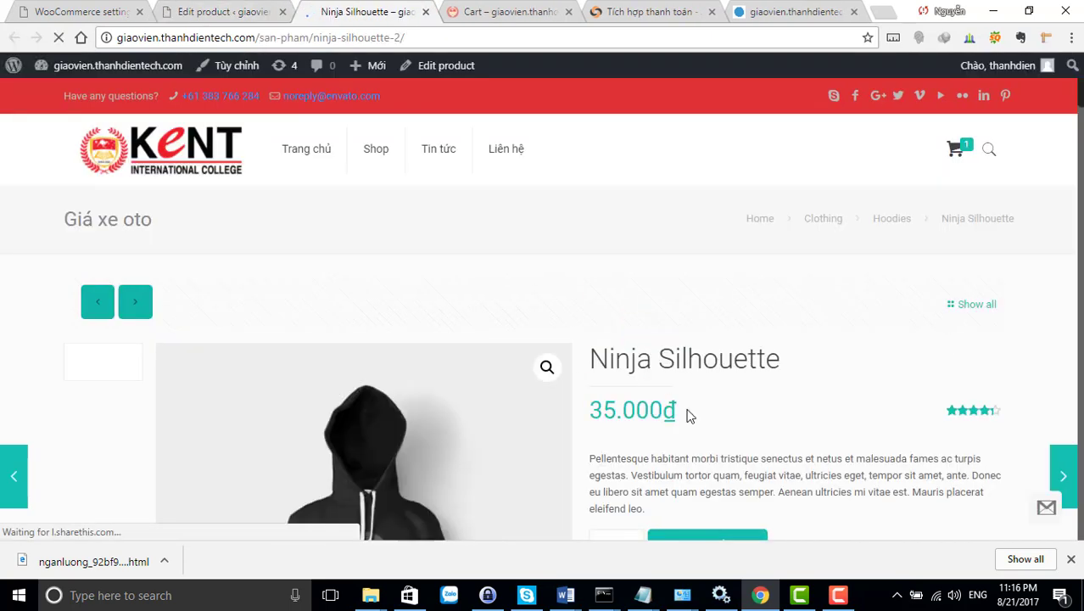
pyautogui.scroll(-2, 708, 424)
pyautogui.click(704, 355)
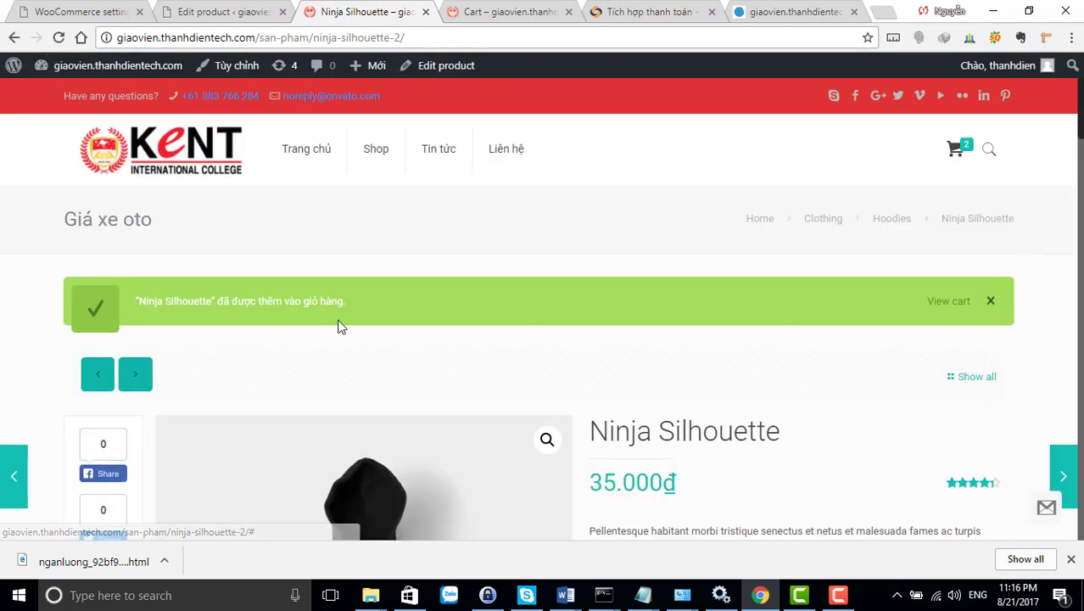
# Open the cart and review the two Ninja Silhouette hoodies totalling 70.000₫
pyautogui.click(961, 152)
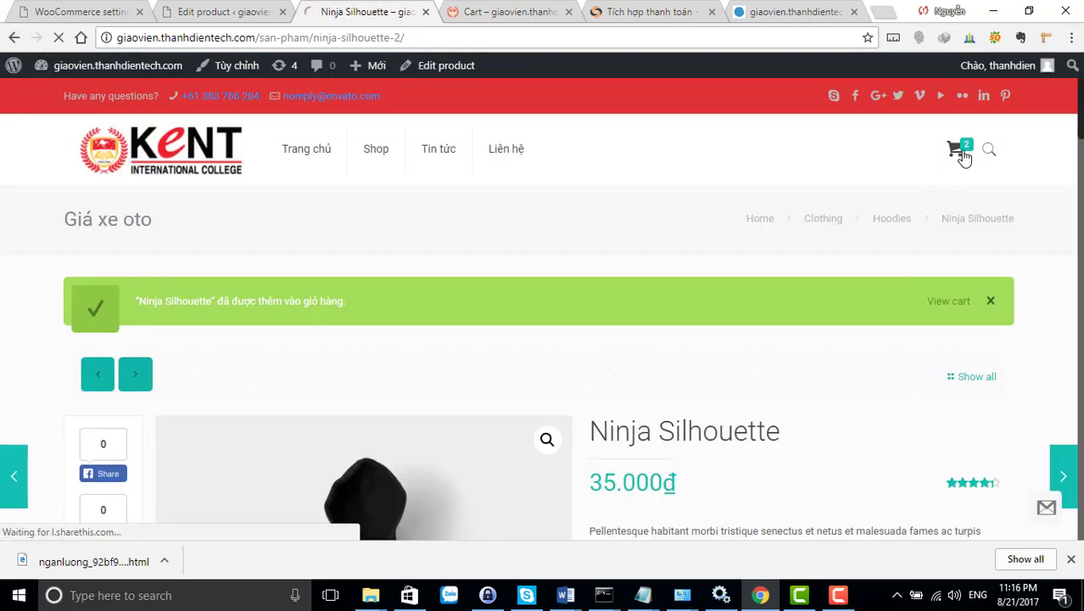
pyautogui.scroll(-3, 545, 363)
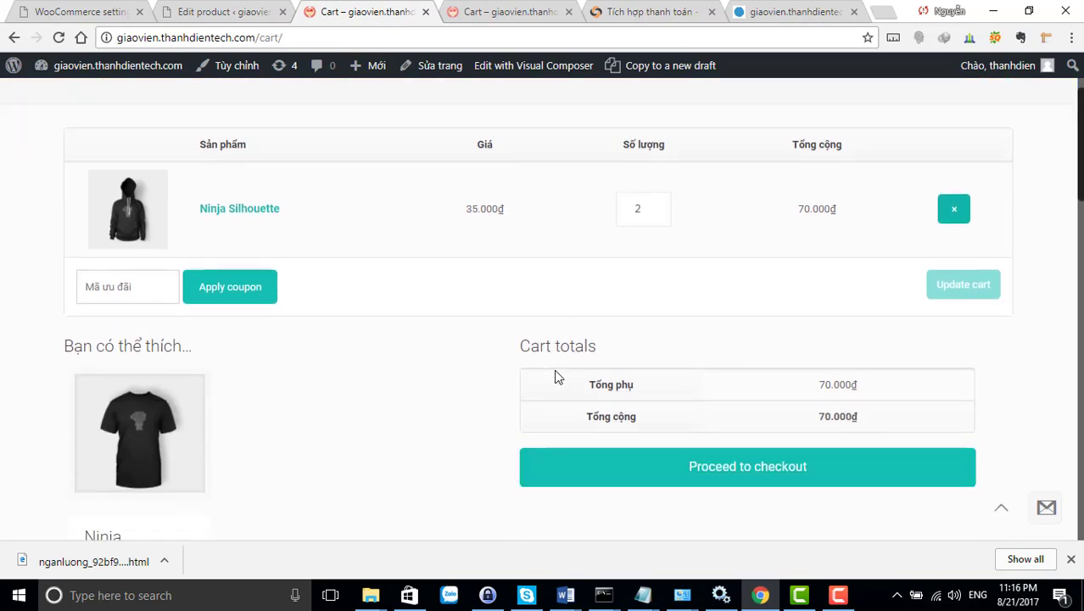
pyautogui.scroll(3, 441, 365)
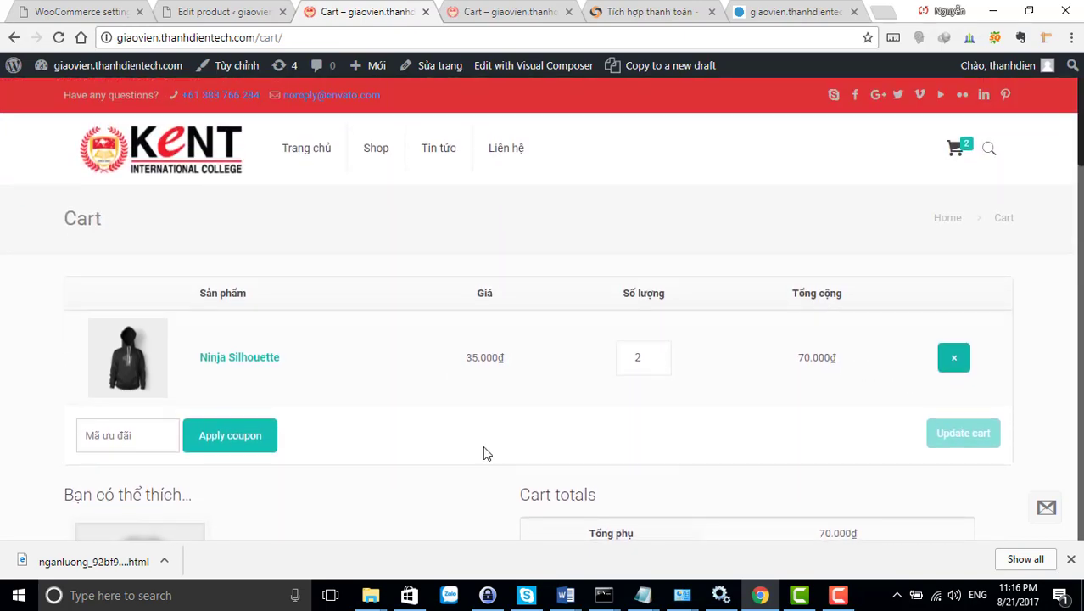
pyautogui.scroll(-4, 484, 450)
pyautogui.scroll(2, 551, 424)
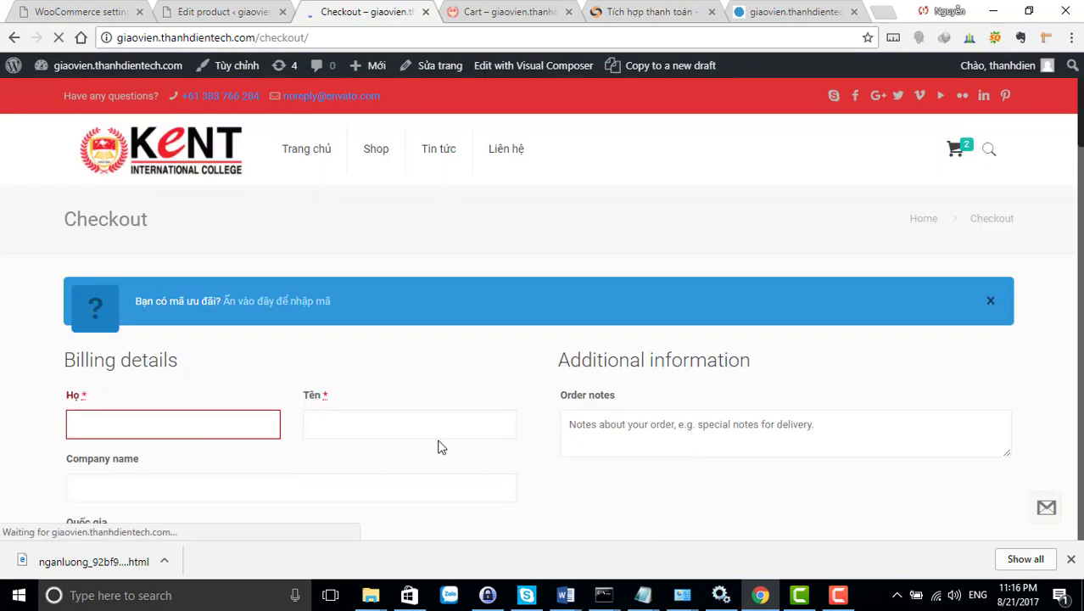
pyautogui.scroll(-2, 399, 434)
# Fill in the customer's surname (Họ), given name (Tên) and company name
pyautogui.click(133, 235)
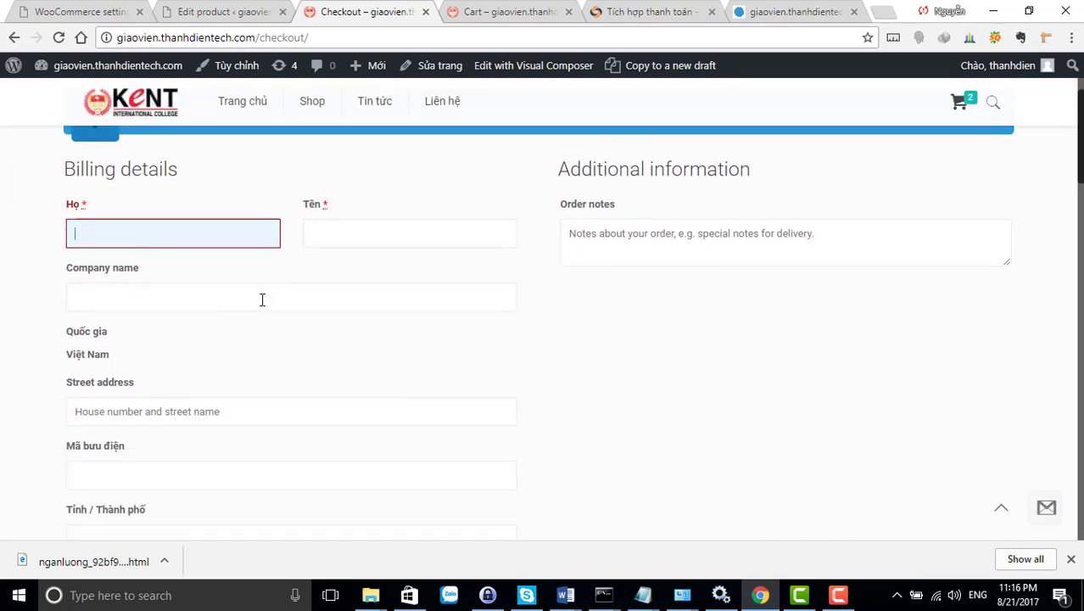
pyautogui.write('nGUY')
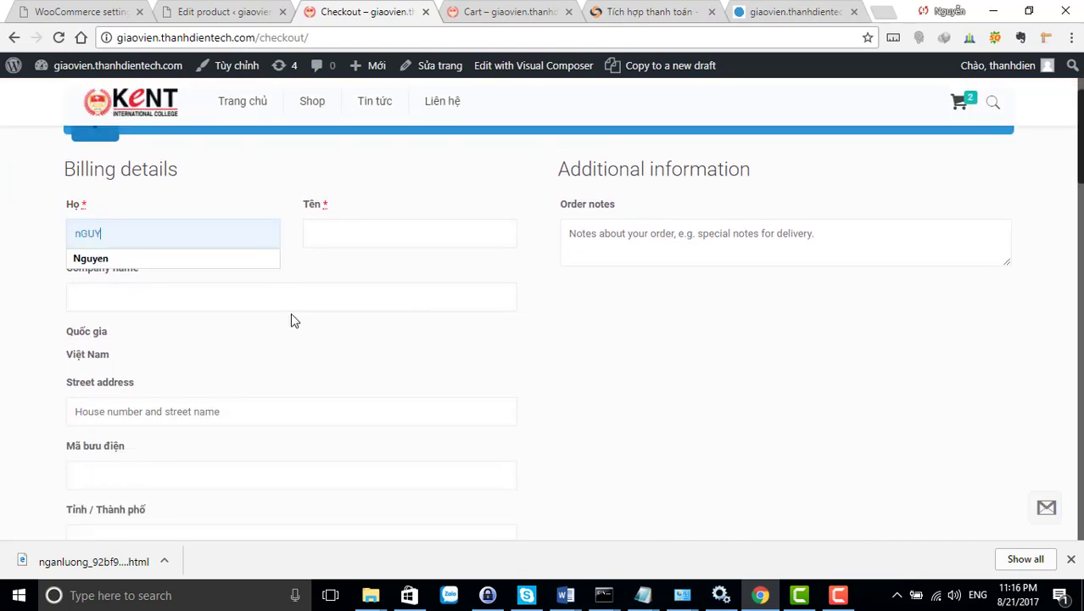
pyautogui.press('BackSpace')
pyautogui.press('BackSpace')
pyautogui.write('N')
pyautogui.press('Tab')
pyautogui.write('Tha')
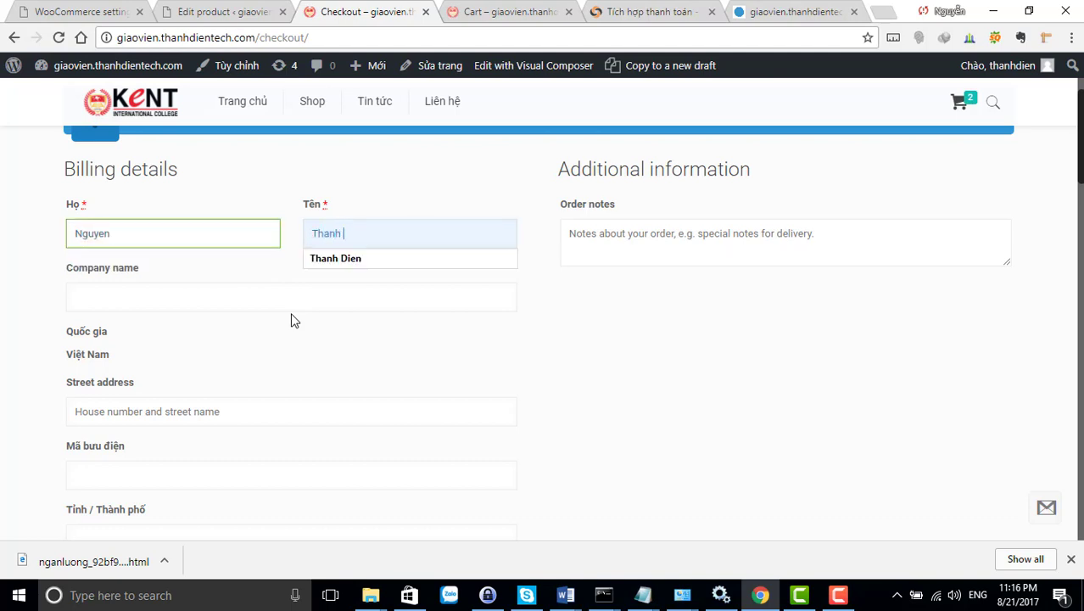
pyautogui.write('nh Dien')
pyautogui.press('Tab')
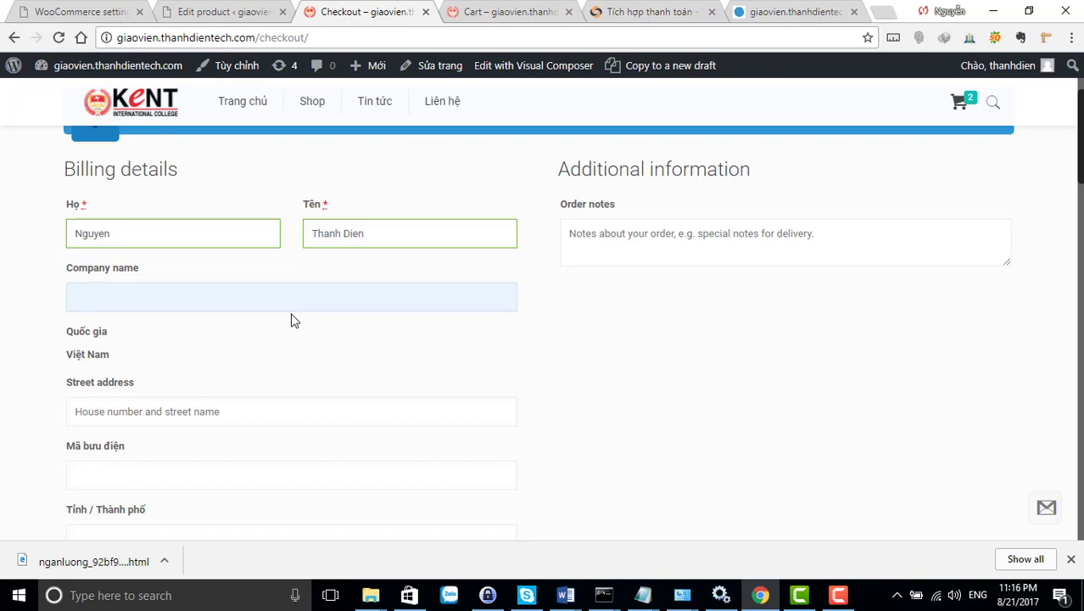
pyautogui.write('ien')
pyautogui.press('Tab')
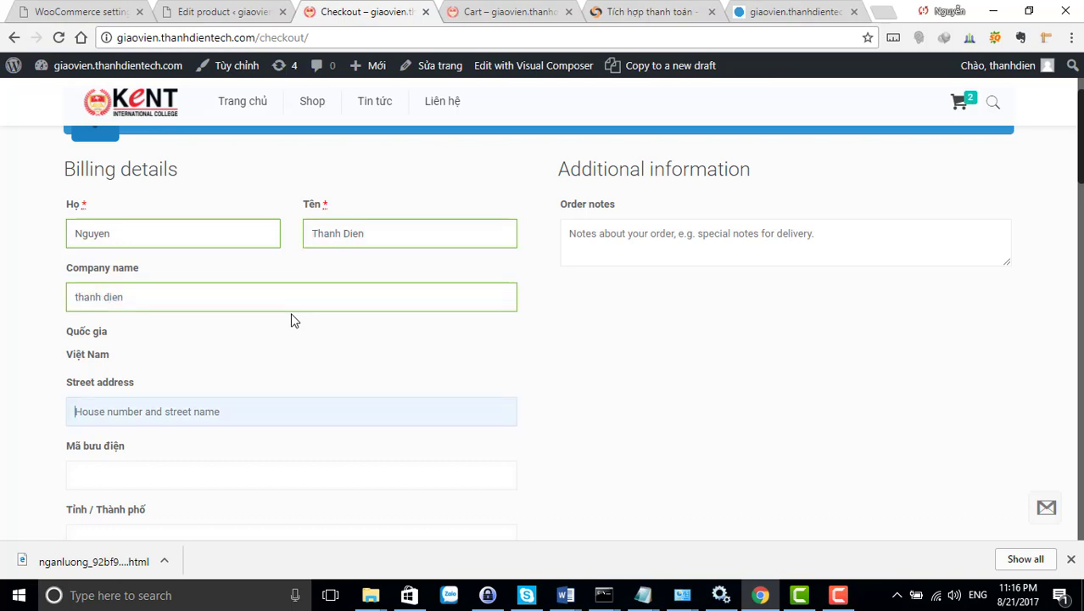
# Enter the street address and postcode, and pick the Tỉnh / Thành phố city from autofill
pyautogui.click(100, 340)
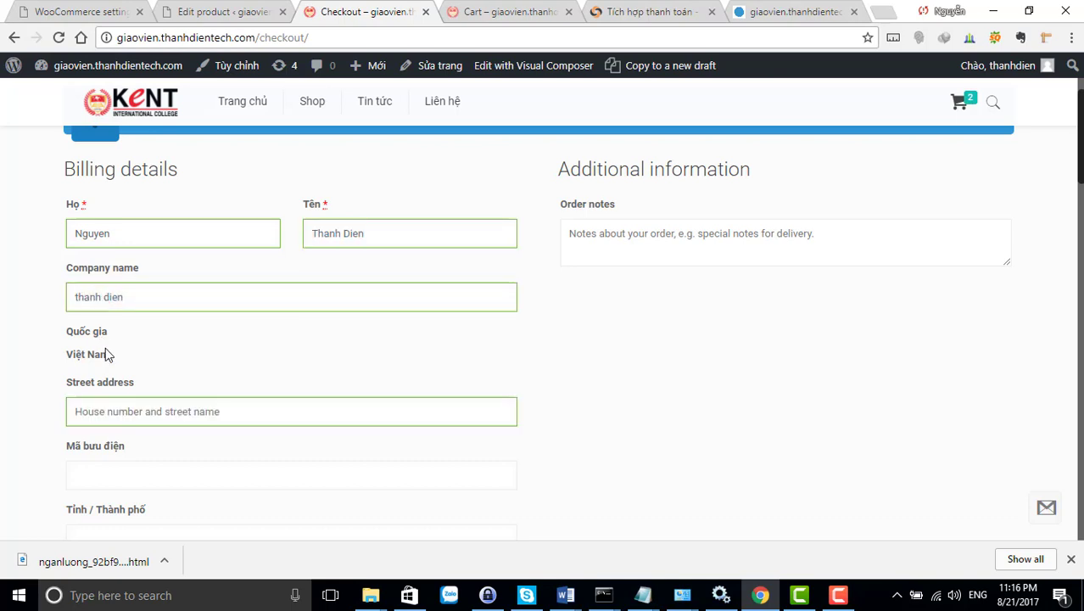
pyautogui.scroll(-2, 104, 354)
pyautogui.click(144, 220)
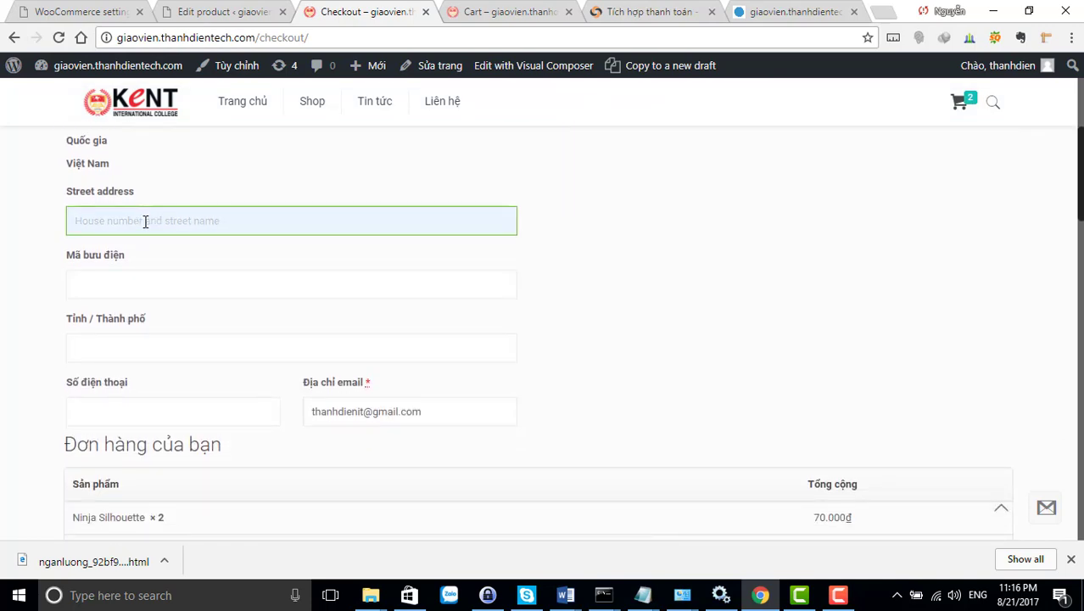
pyautogui.write('equwe')
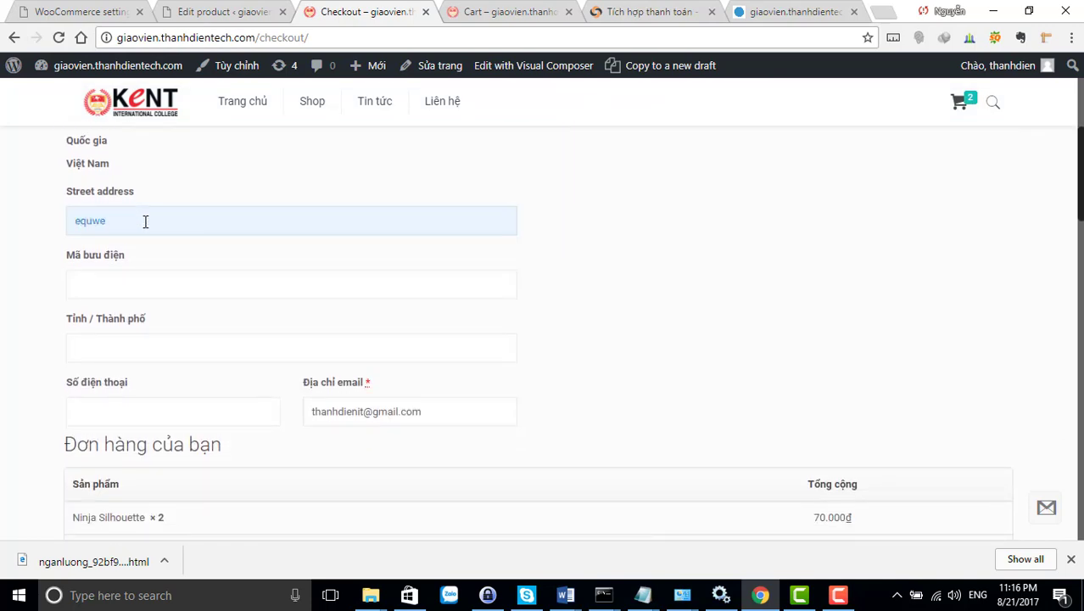
pyautogui.press('BackSpace')
pyautogui.press('BackSpace')
pyautogui.write('guyen chi thanh')
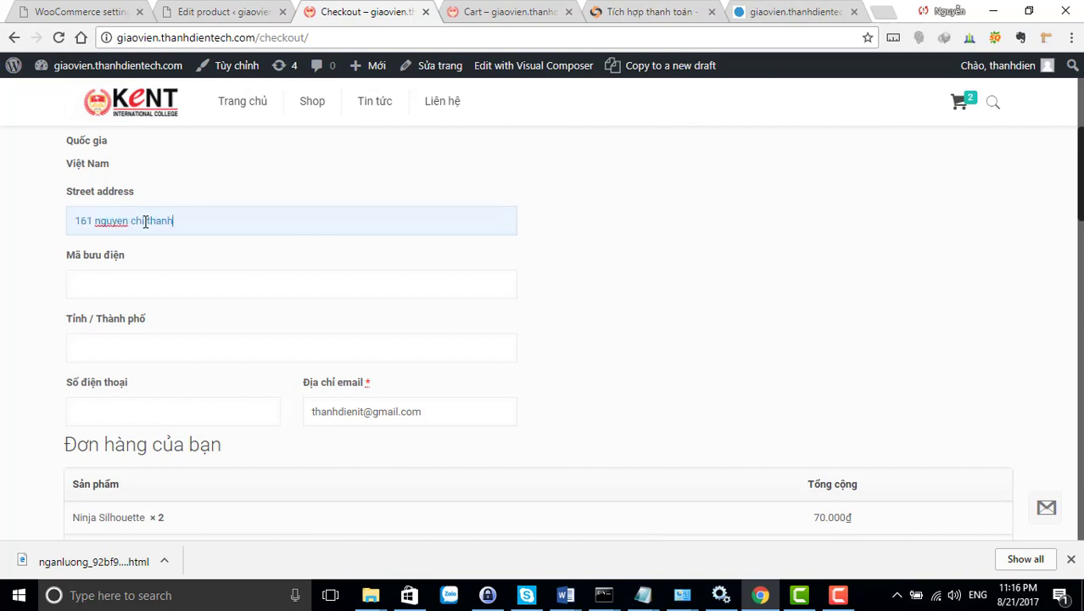
pyautogui.press('Tab')
pyautogui.write('70')
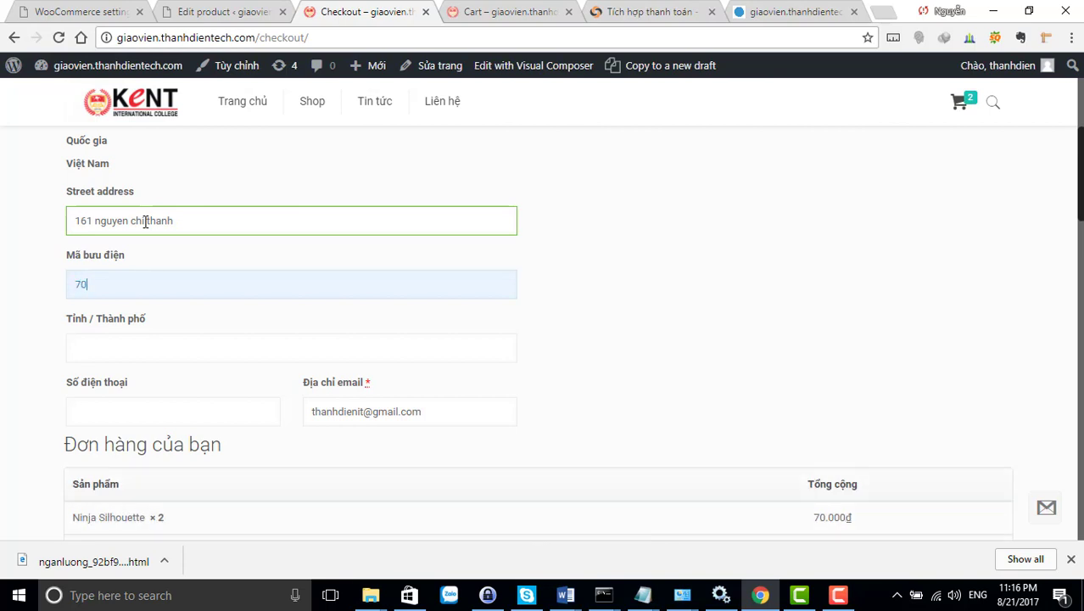
pyautogui.press('Tab')
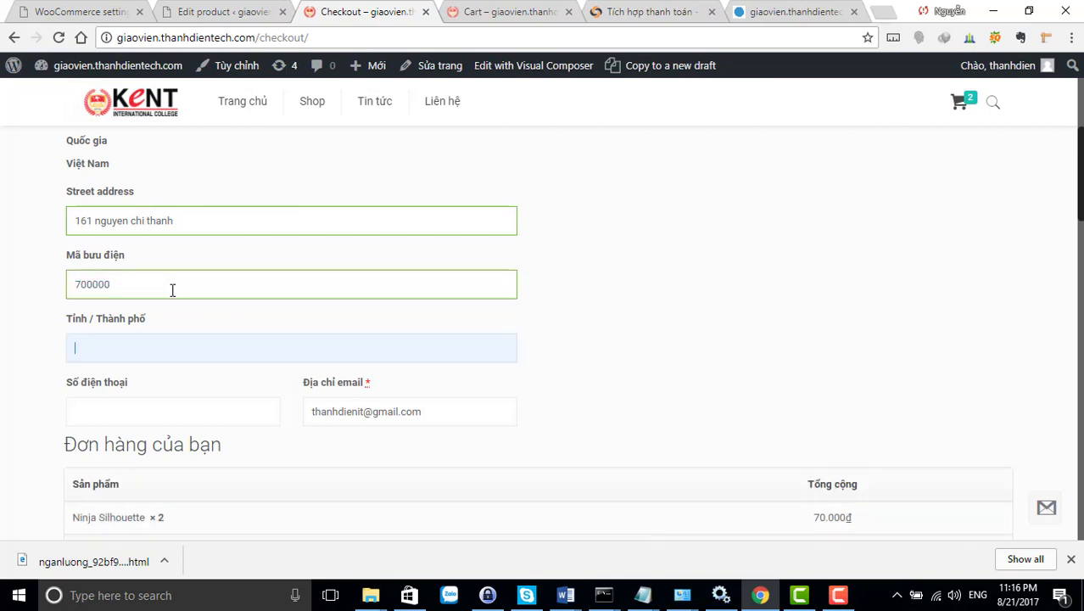
pyautogui.write('H')
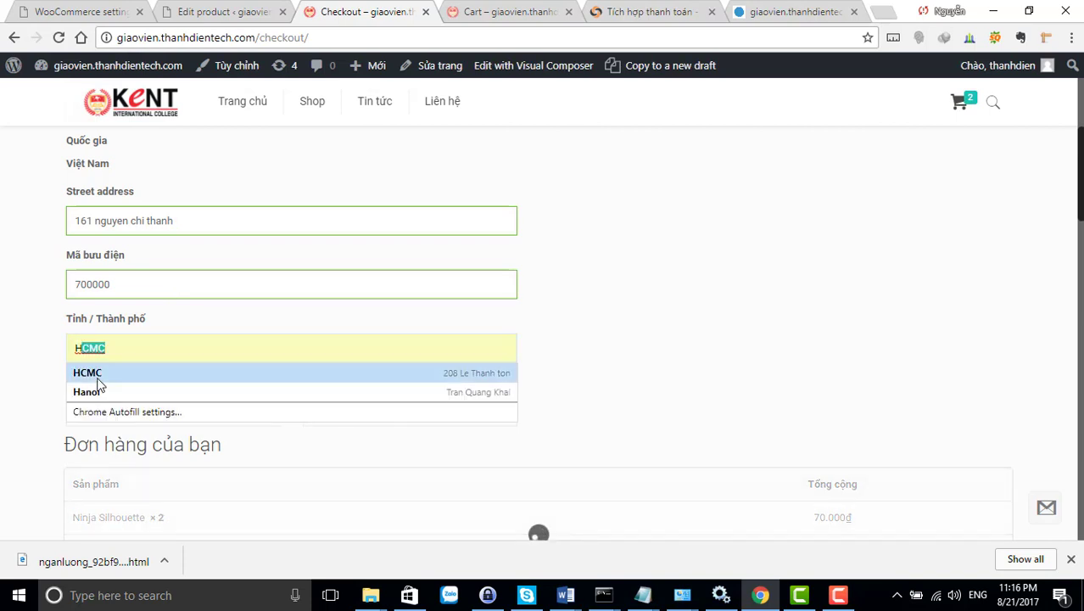
pyautogui.click(95, 374)
# Enter the customer's phone number in the billing form
pyautogui.scroll(-1, 227, 381)
pyautogui.click(158, 311)
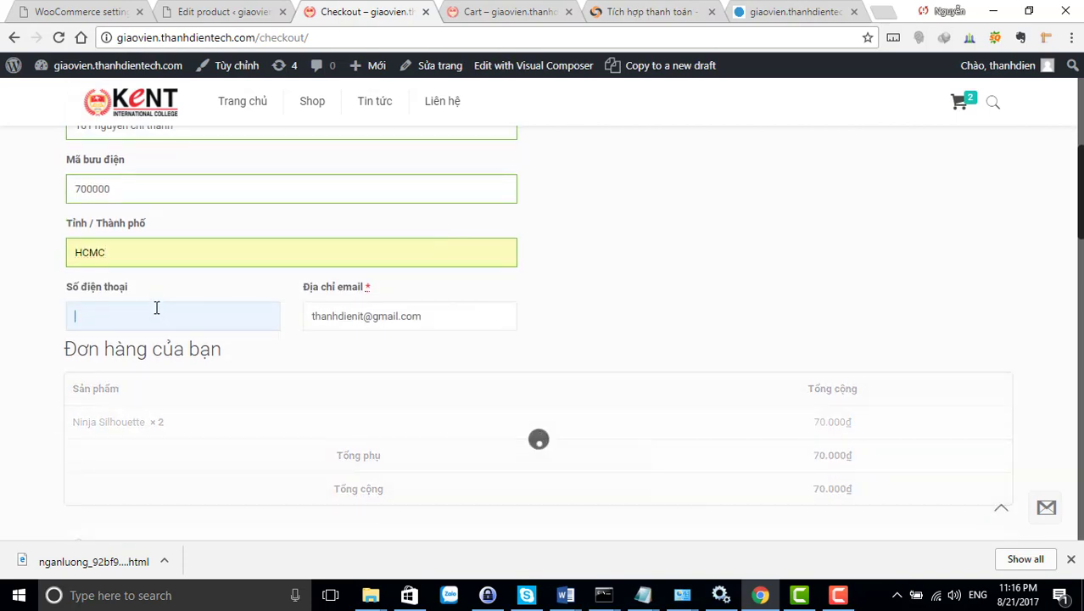
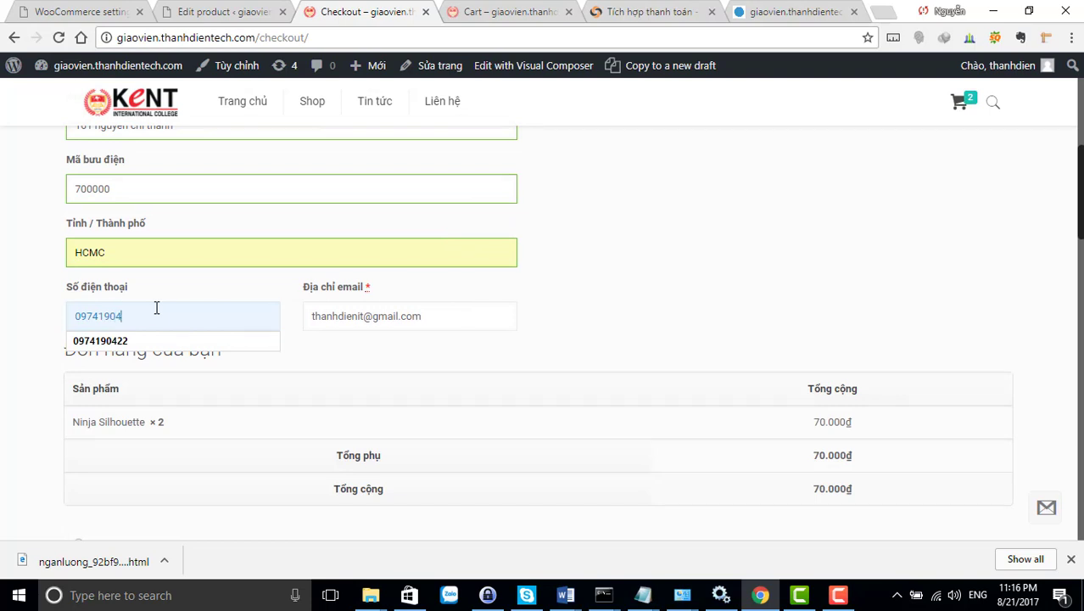
pyautogui.click(370, 358)
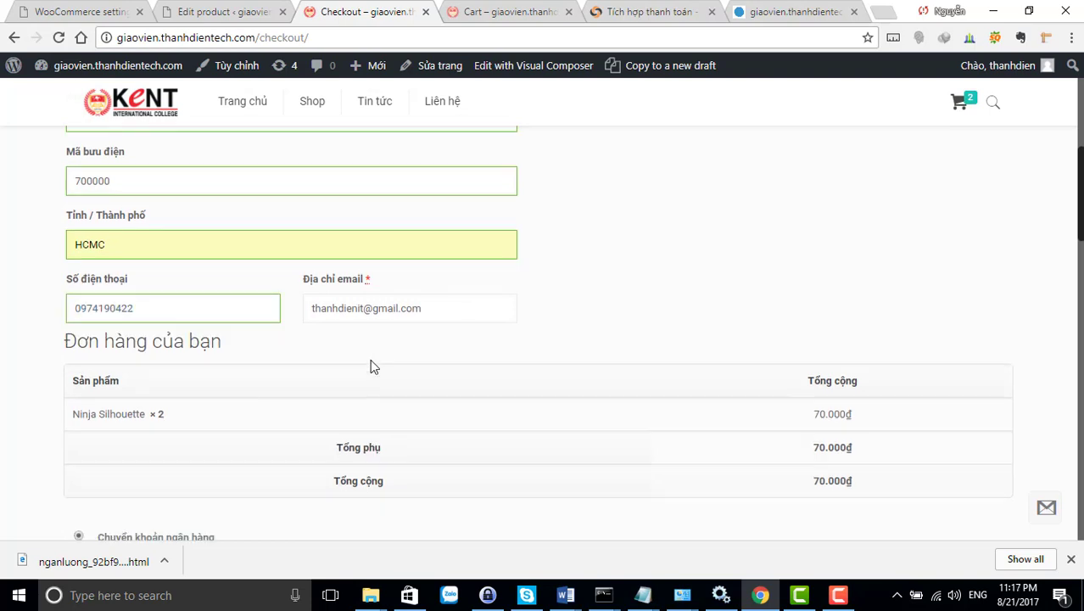
pyautogui.scroll(-3, 370, 366)
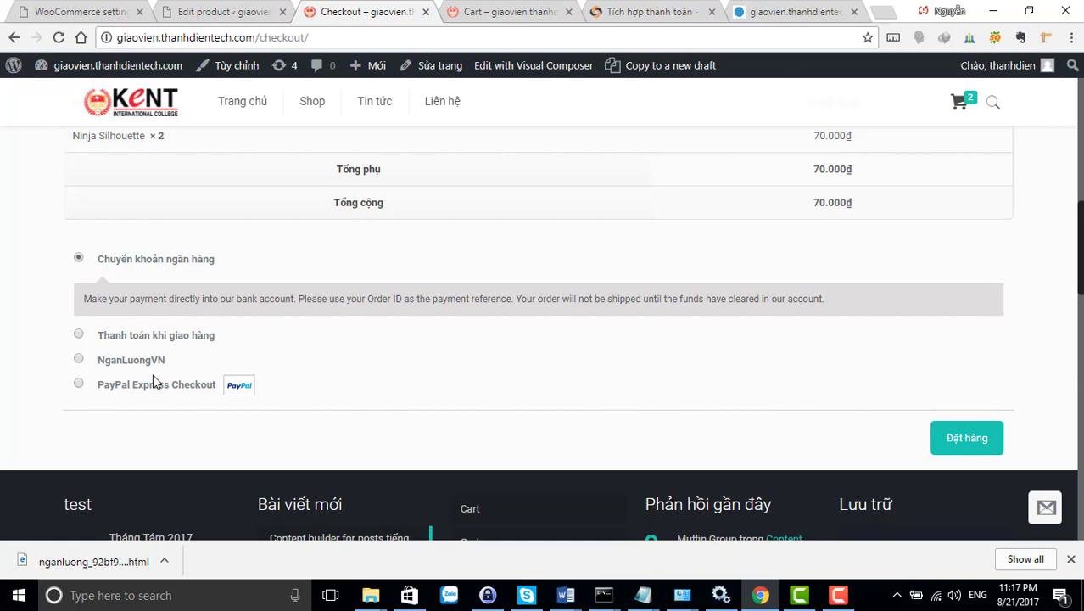
# Choose NganLuongVN as the payment method and place the 70.000₫ order
pyautogui.click(78, 359)
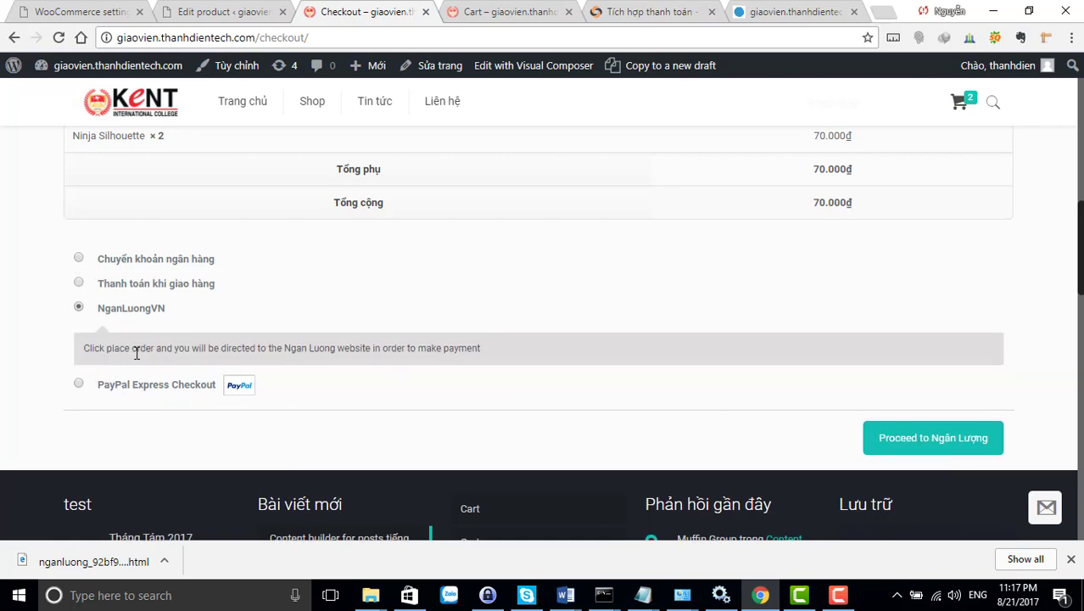
pyautogui.click(915, 444)
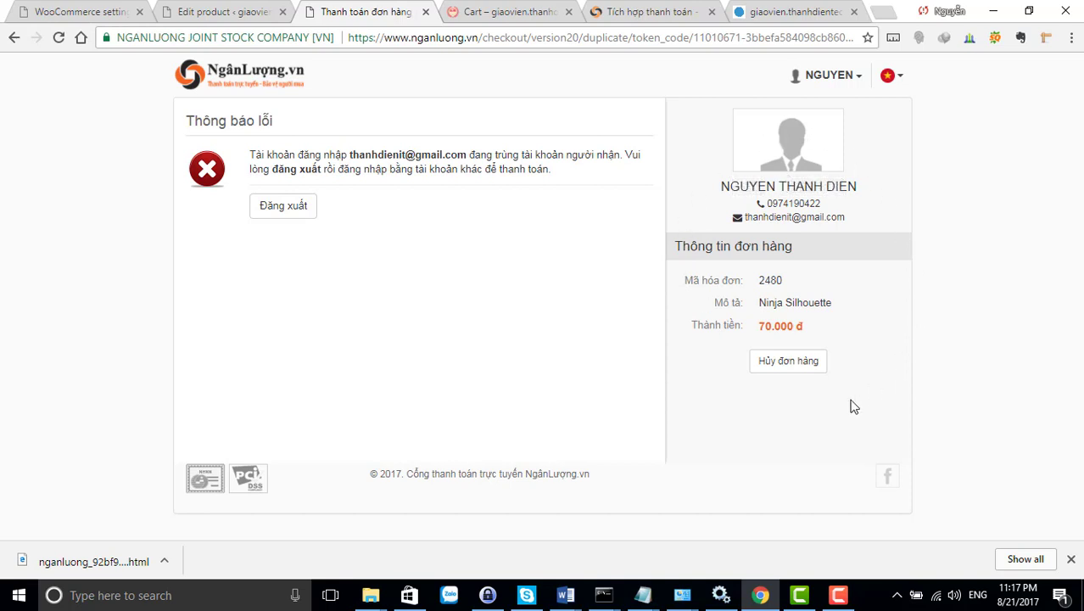
# Check the Tích hợp thanh toán tab, then return to the Thanh toán đơn hàng payment page
pyautogui.click(642, 13)
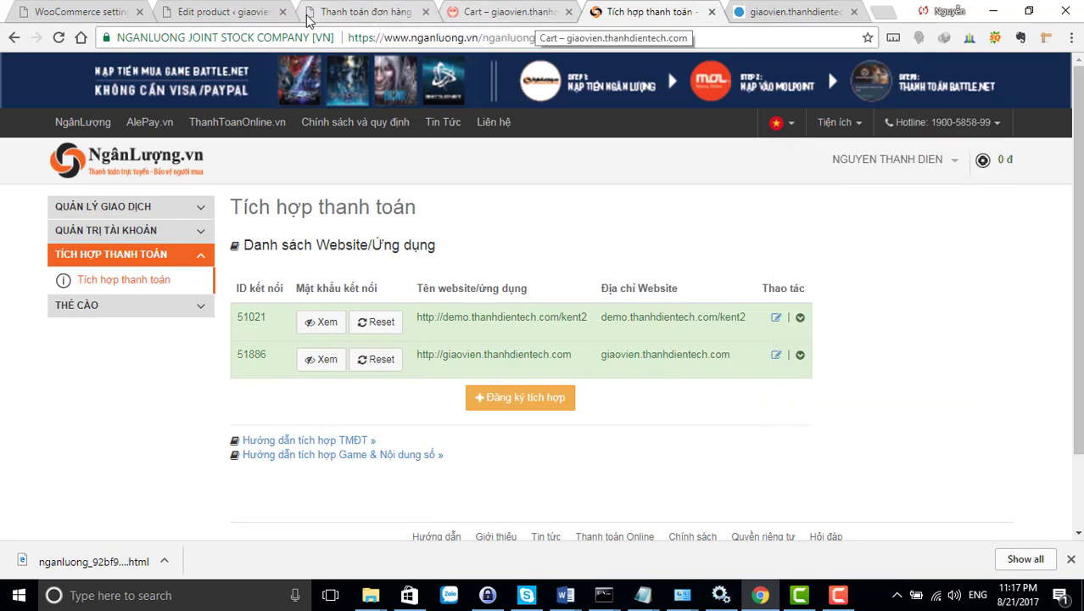
pyautogui.click(359, 14)
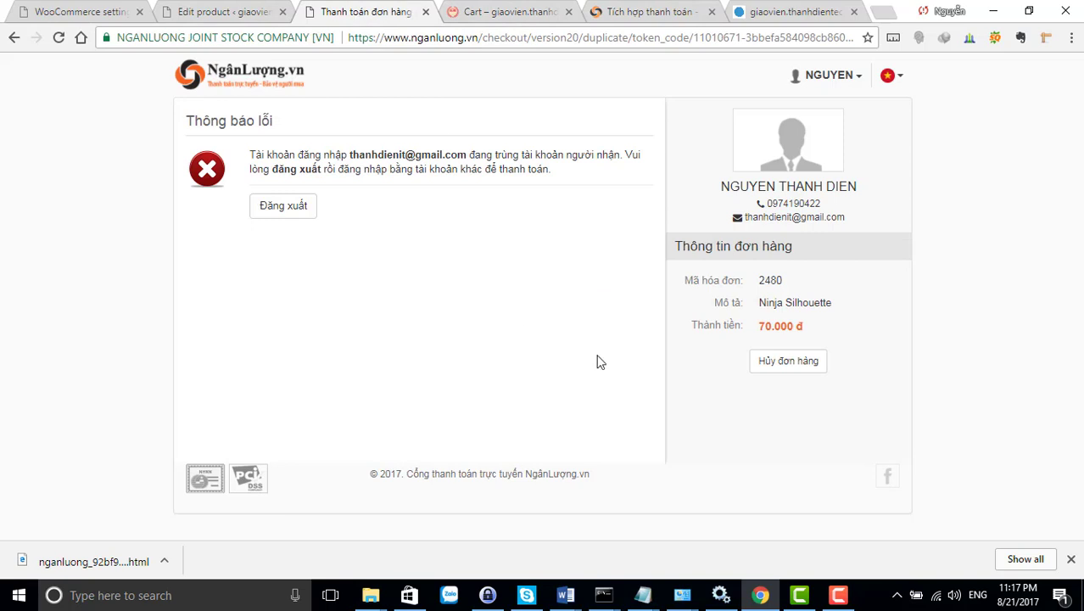